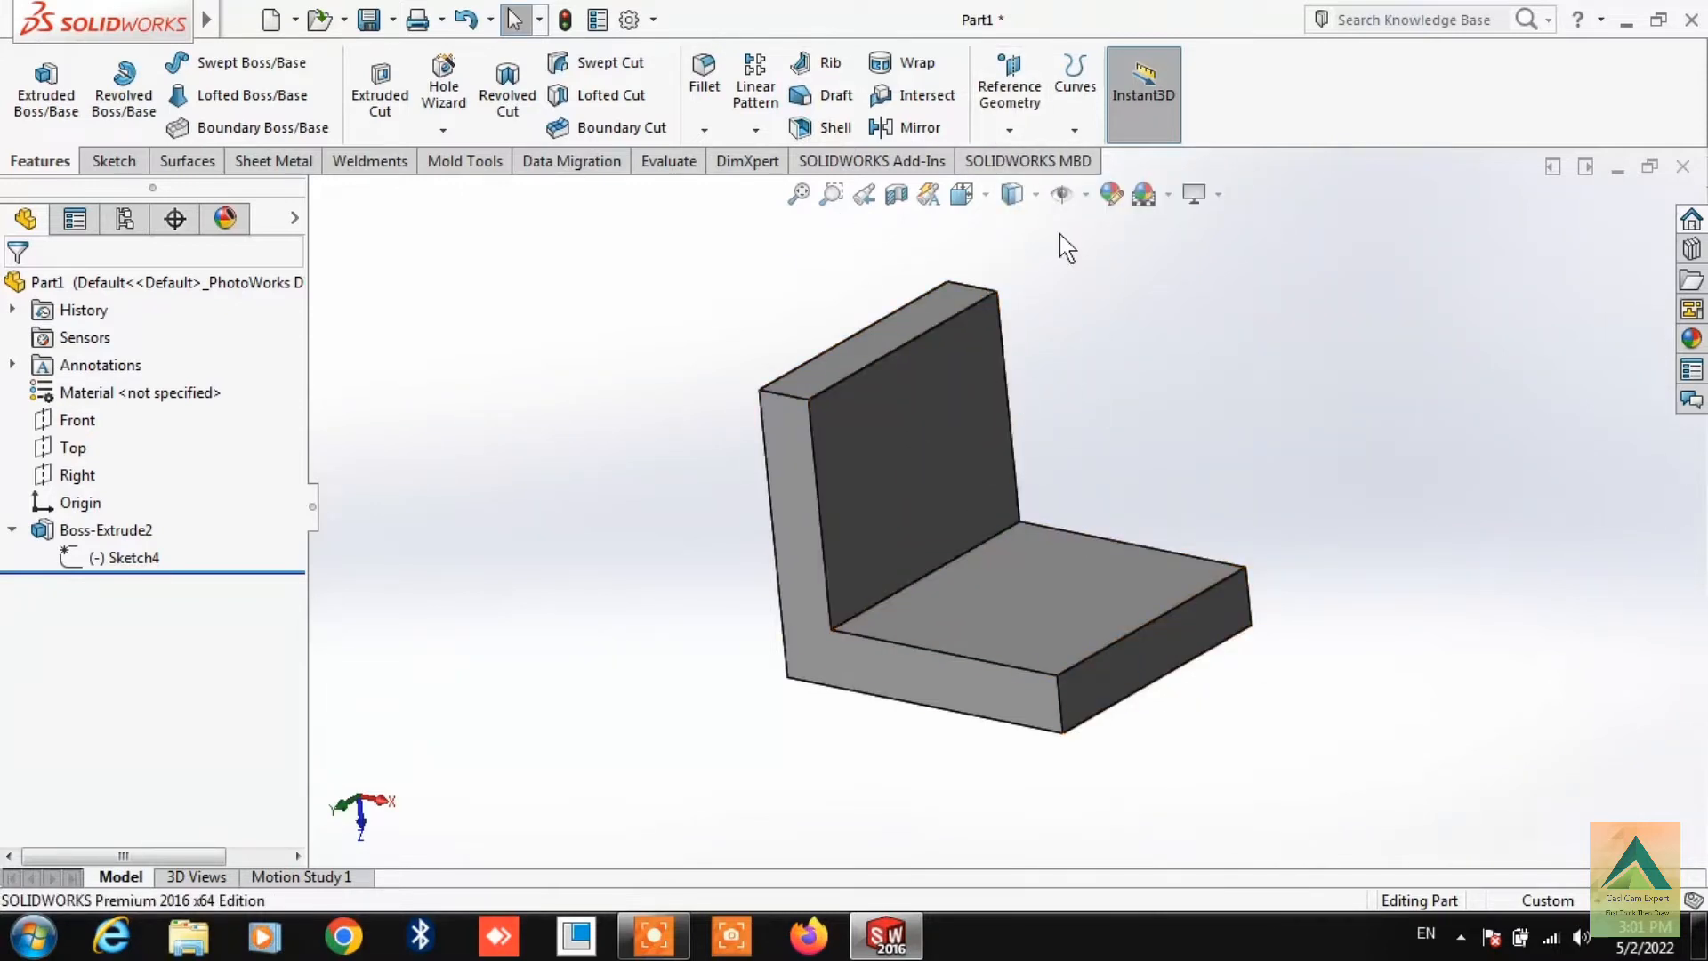
- Create a reference plane offset 50 mm from the L-shaped side face, with the offset flipped into the body
click(1010, 130)
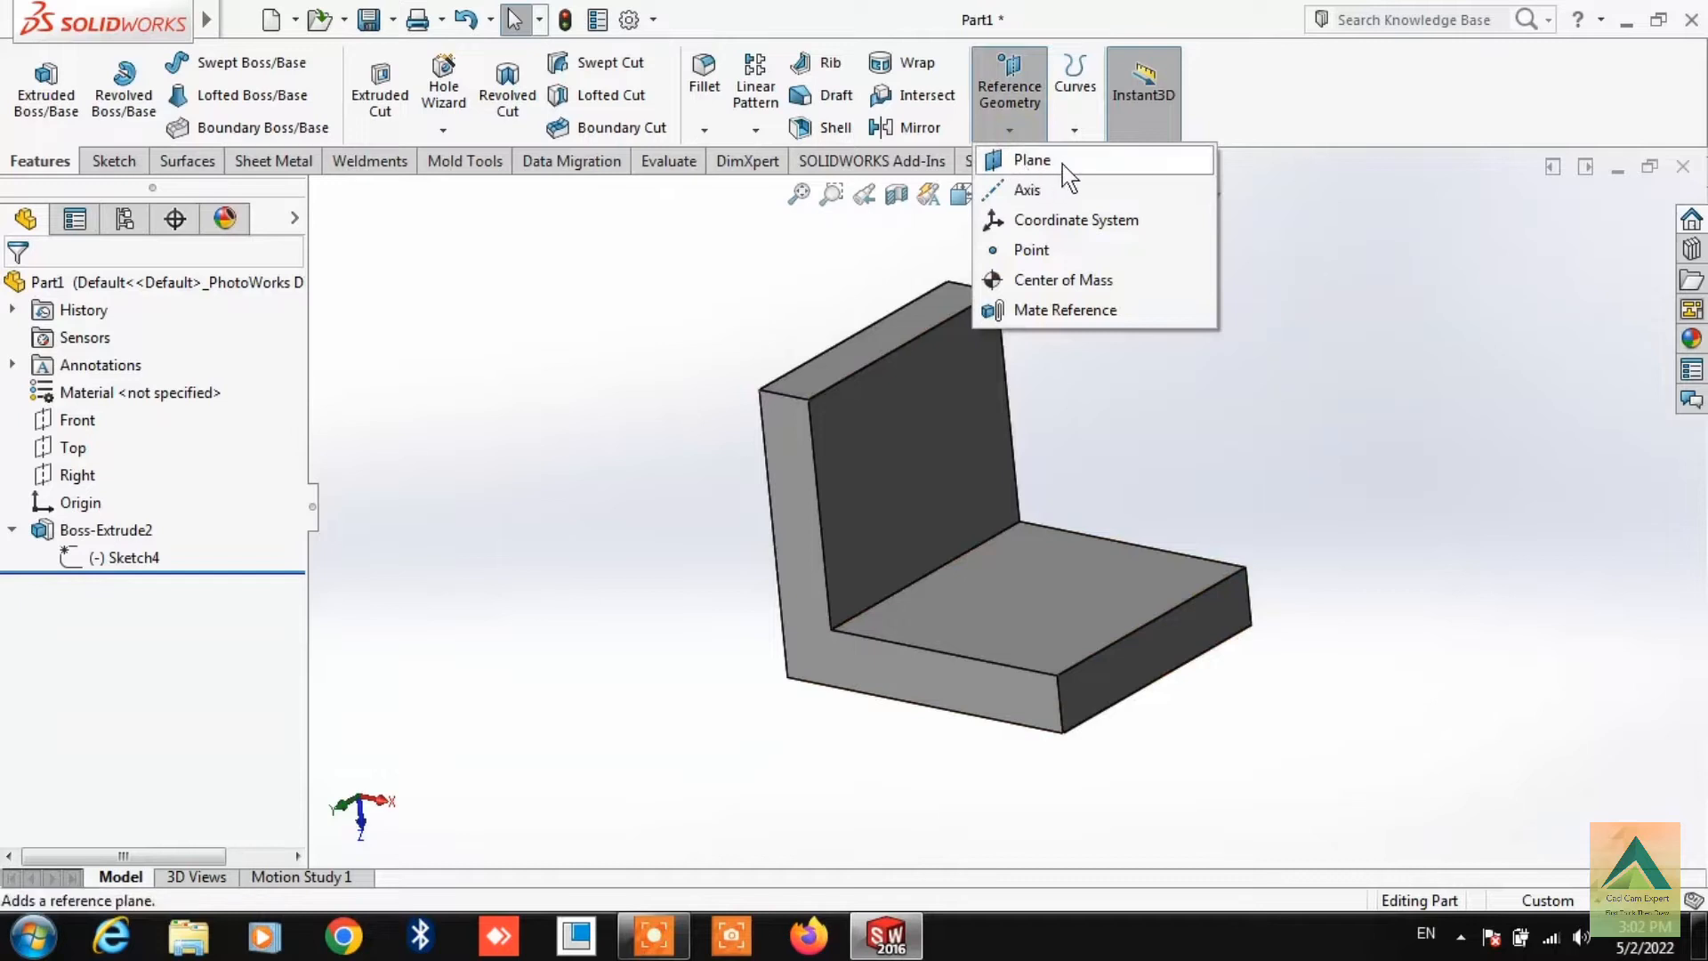
click(1037, 161)
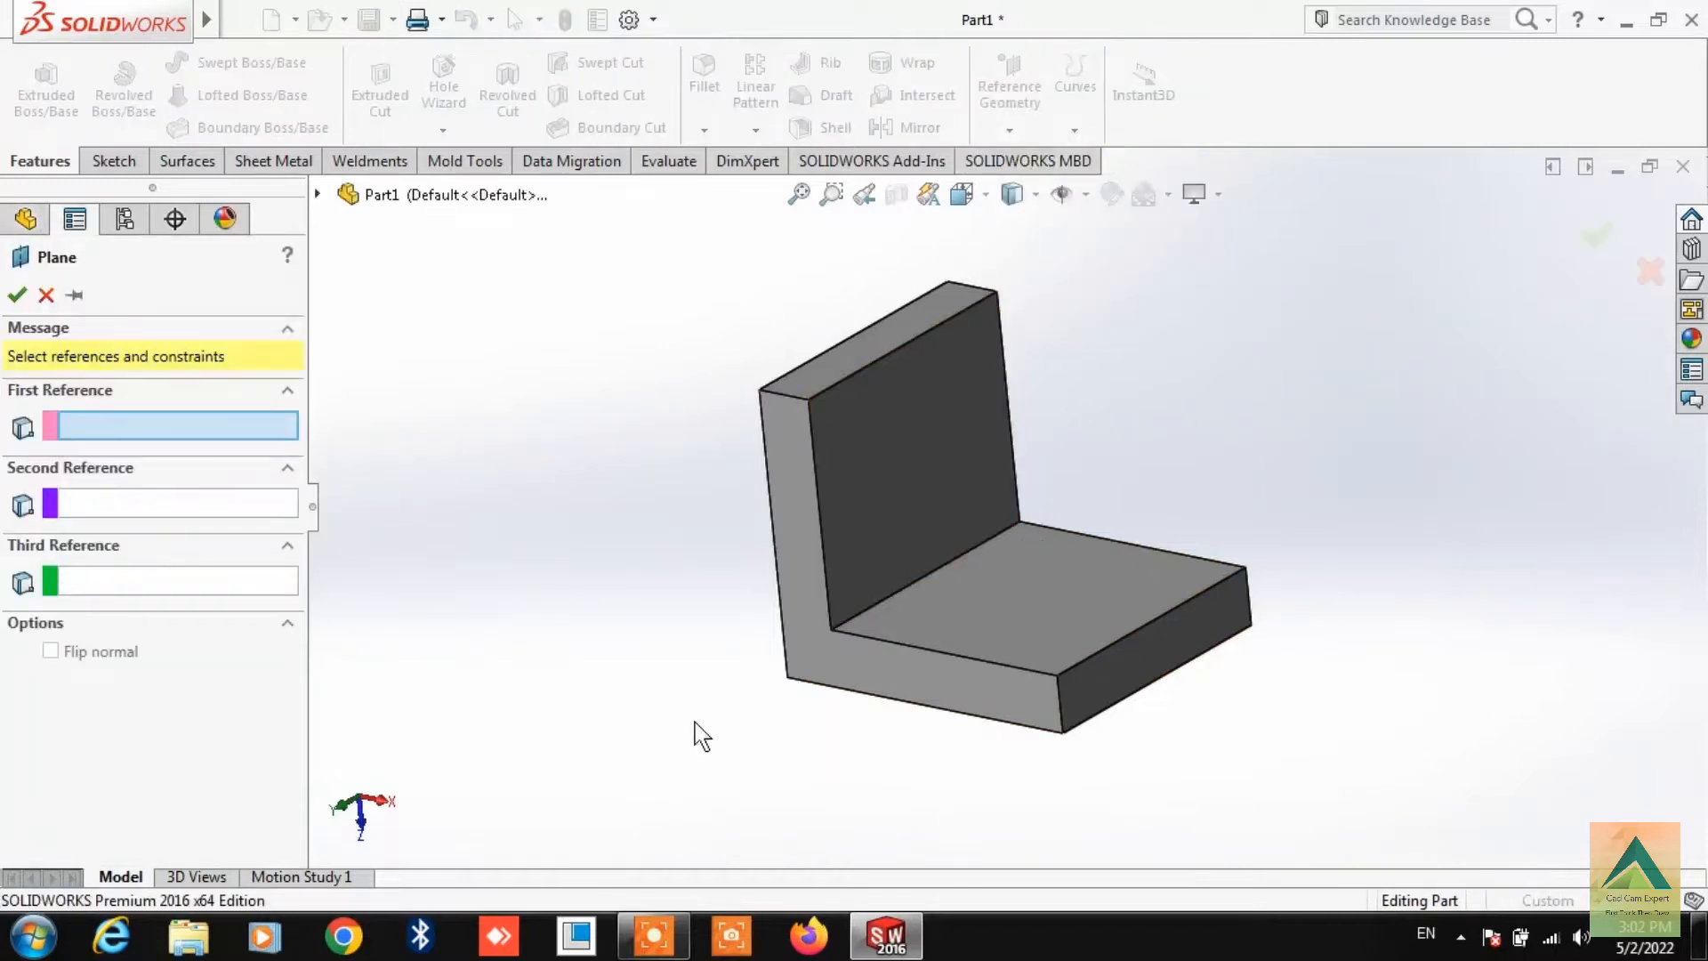
click(796, 579)
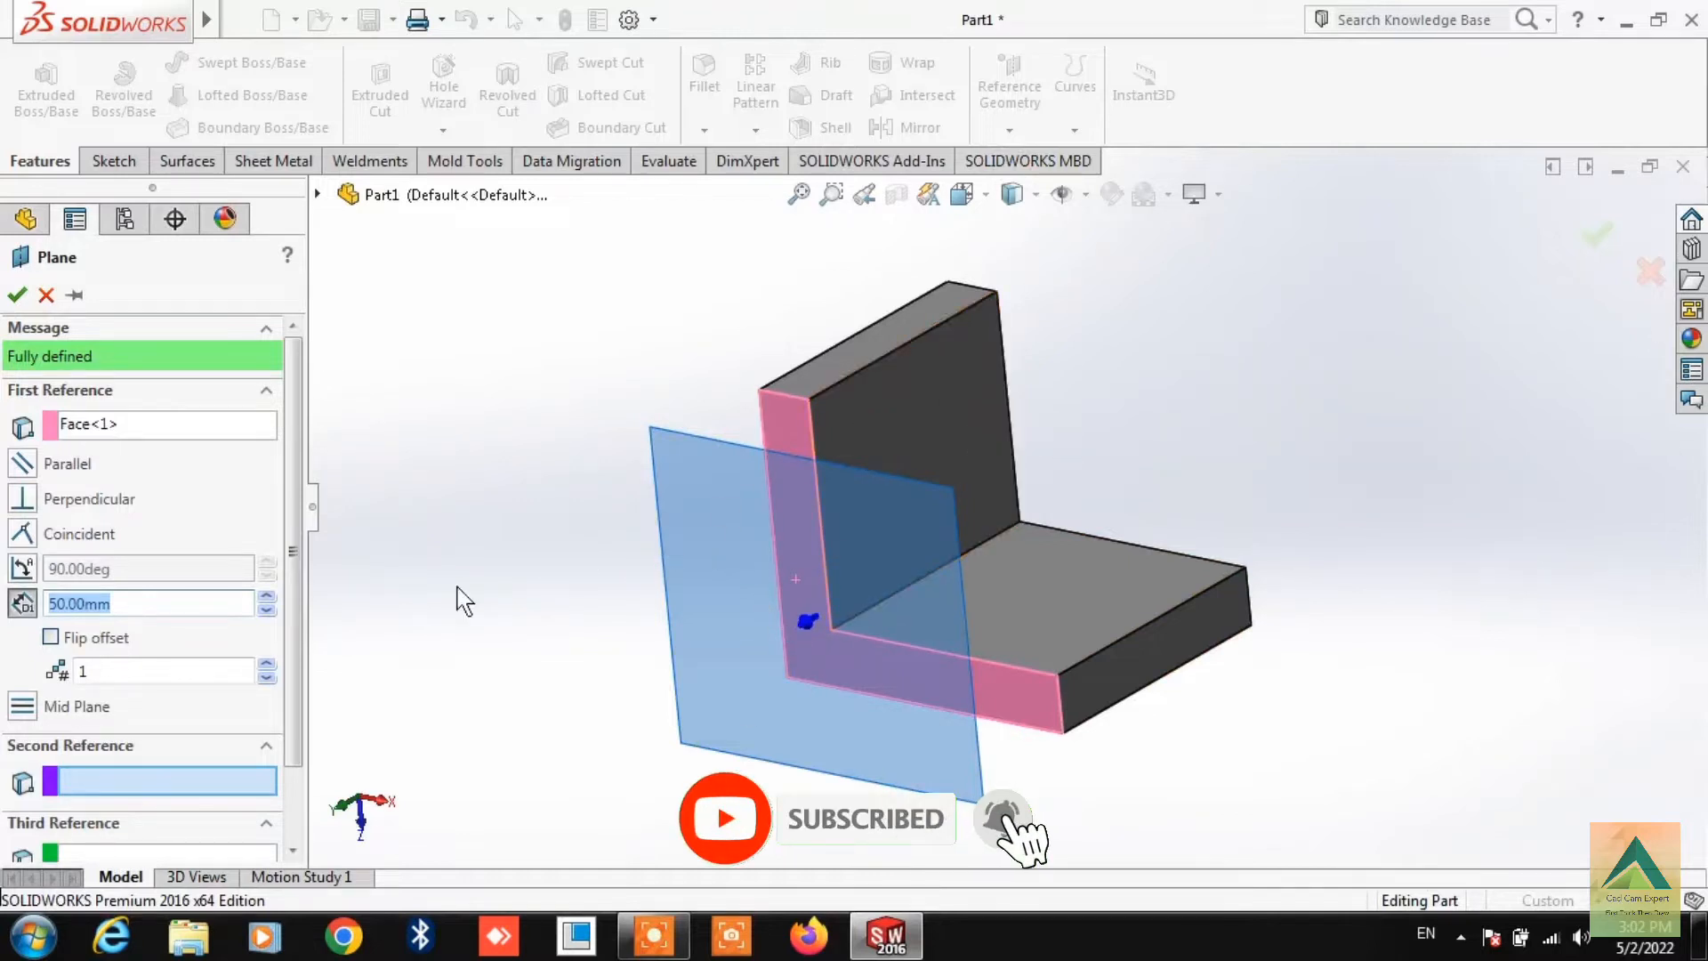
click(82, 637)
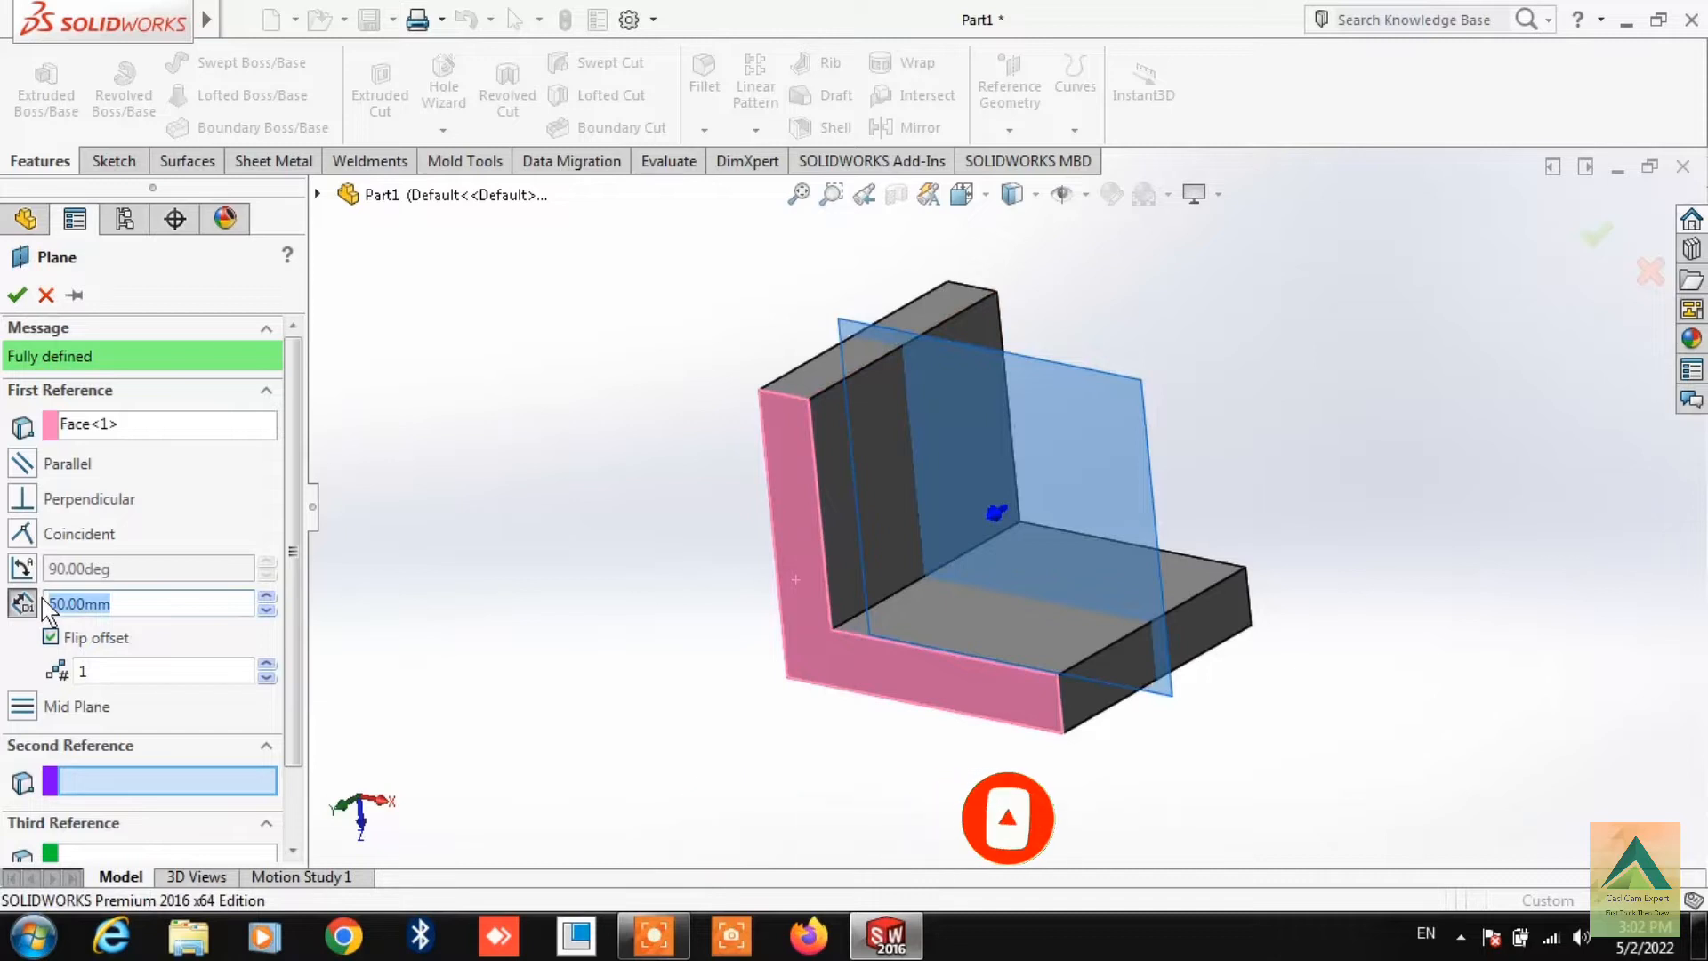
text(5)
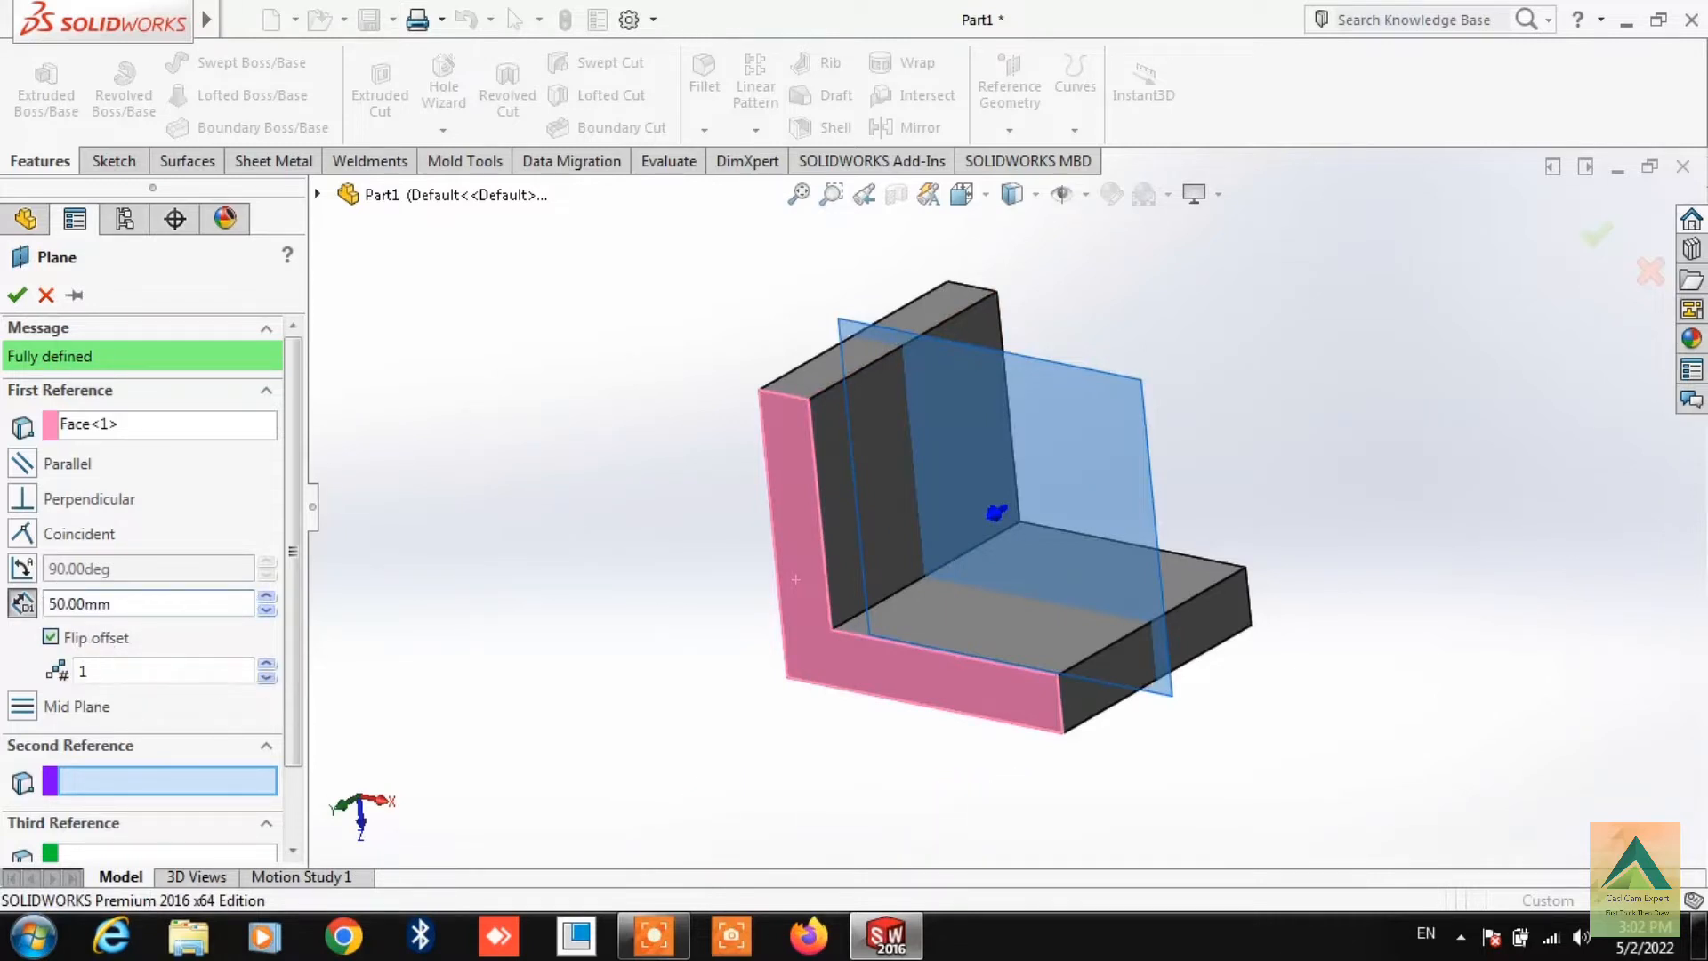
click(17, 296)
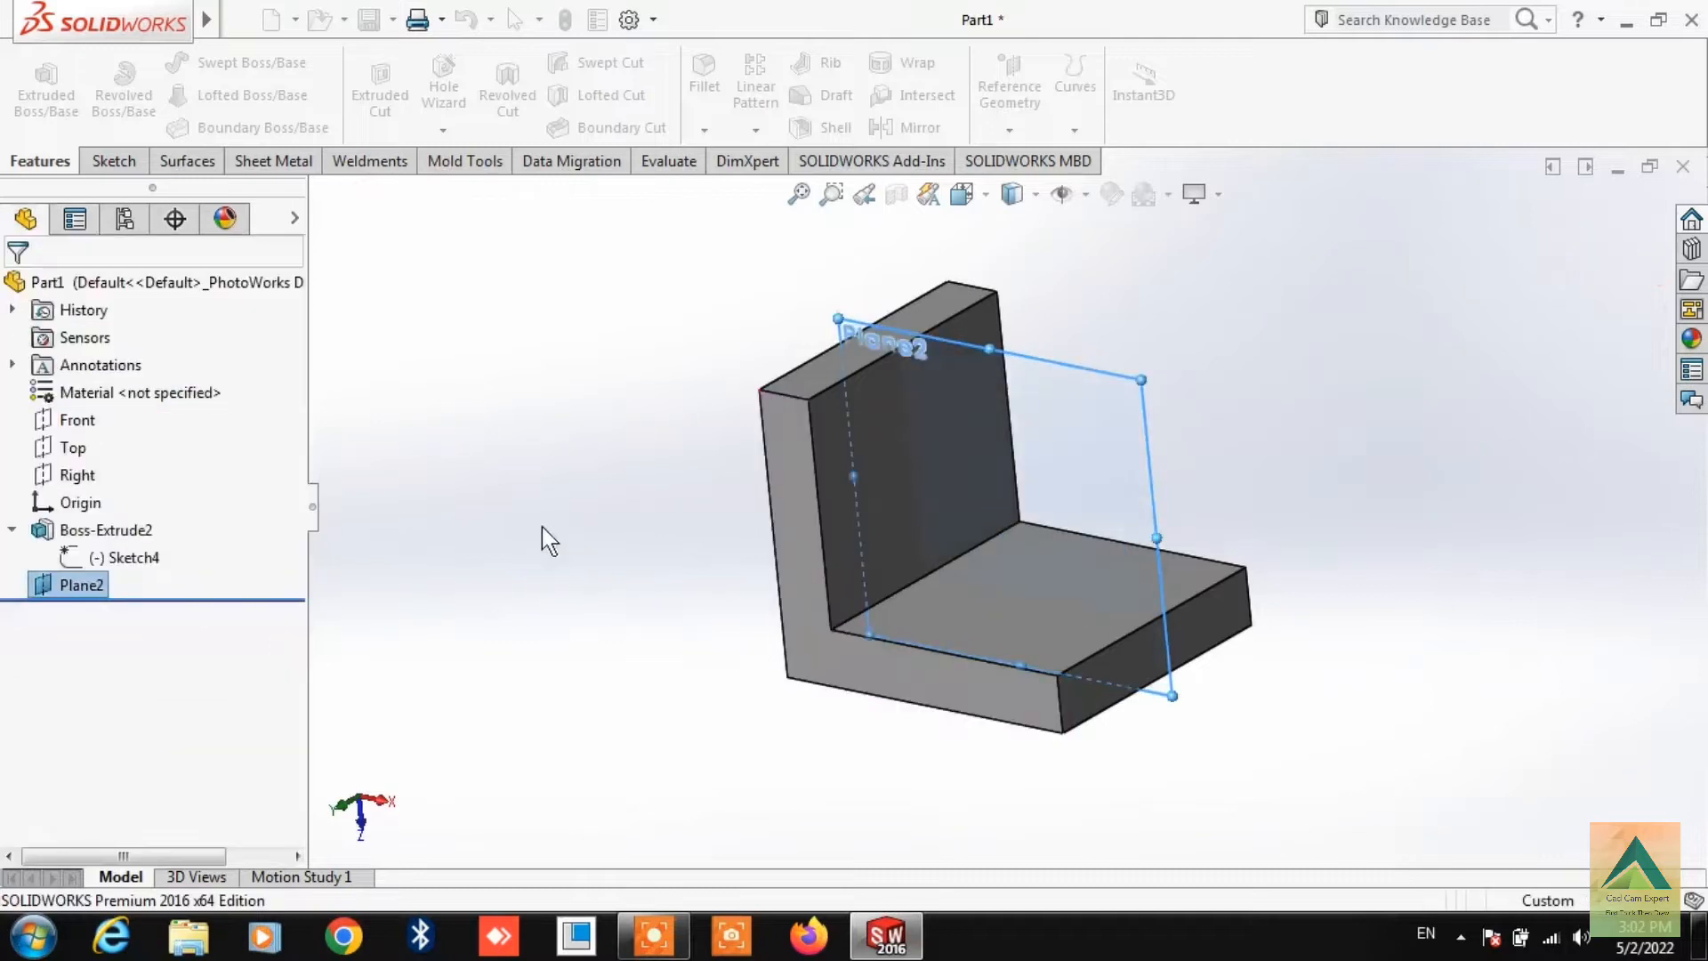
- Sketch a diagonal line on the new plane from the upright wall's upper inner corner to the base's outer upper corner
mouse_move(536, 590)
middle_down()
mouse_move(499, 671)
mouse_move(537, 621)
middle_up()
click(979, 465)
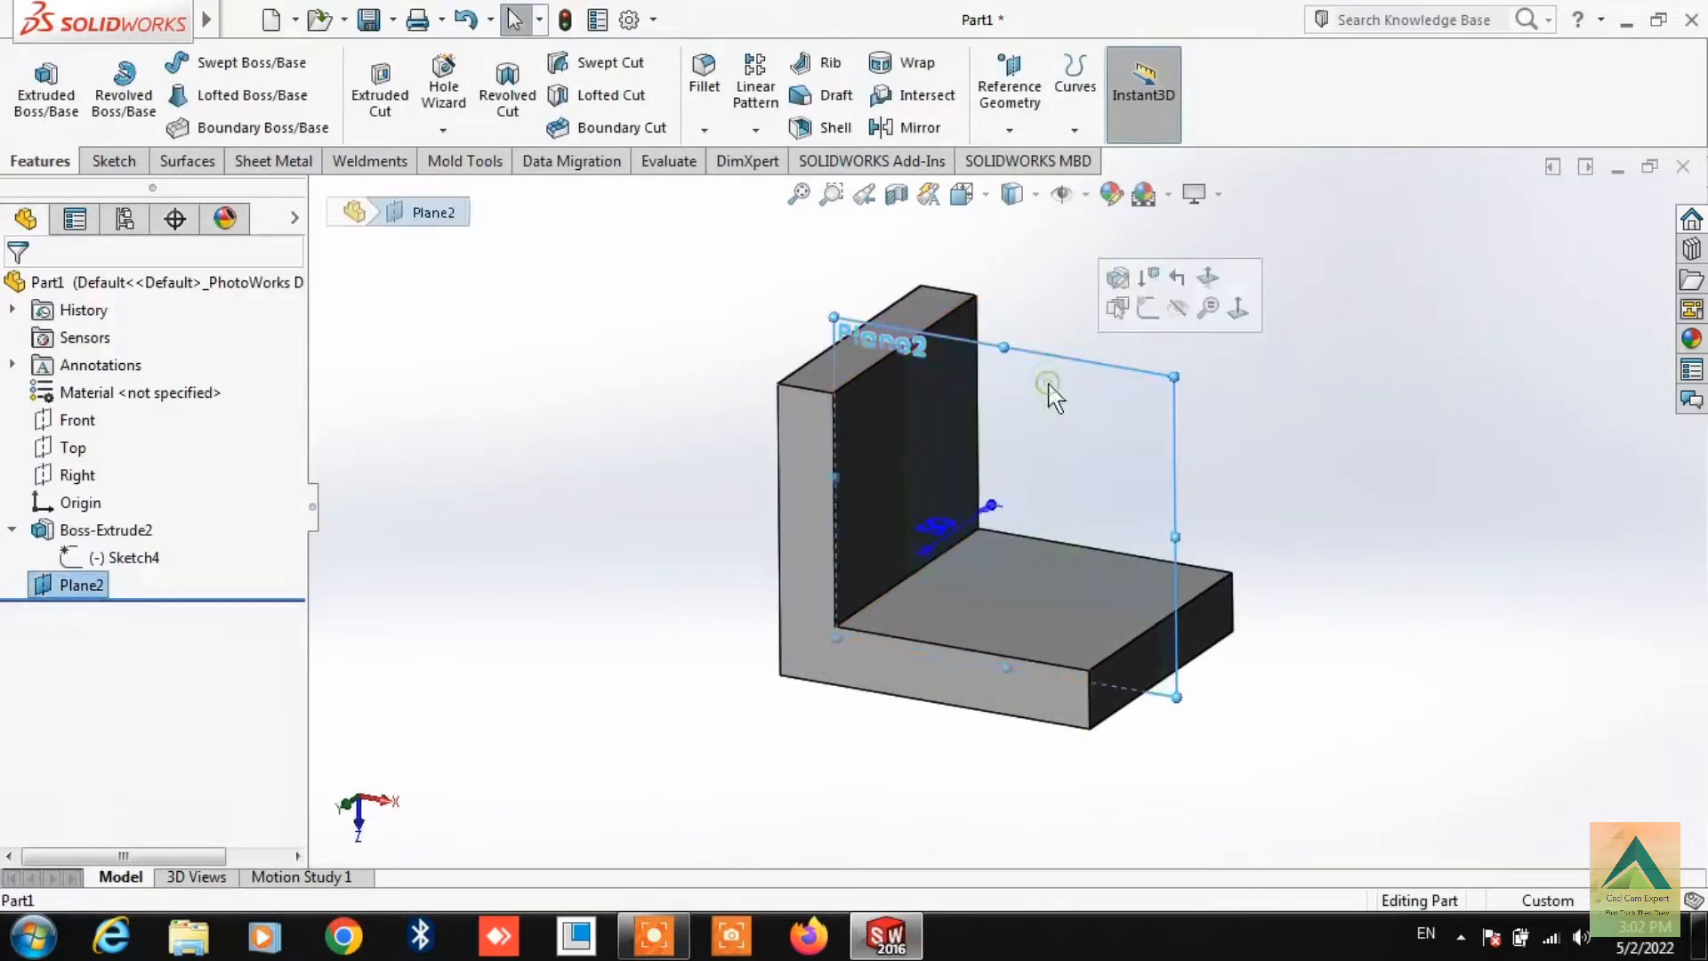
click(1147, 309)
key(space)
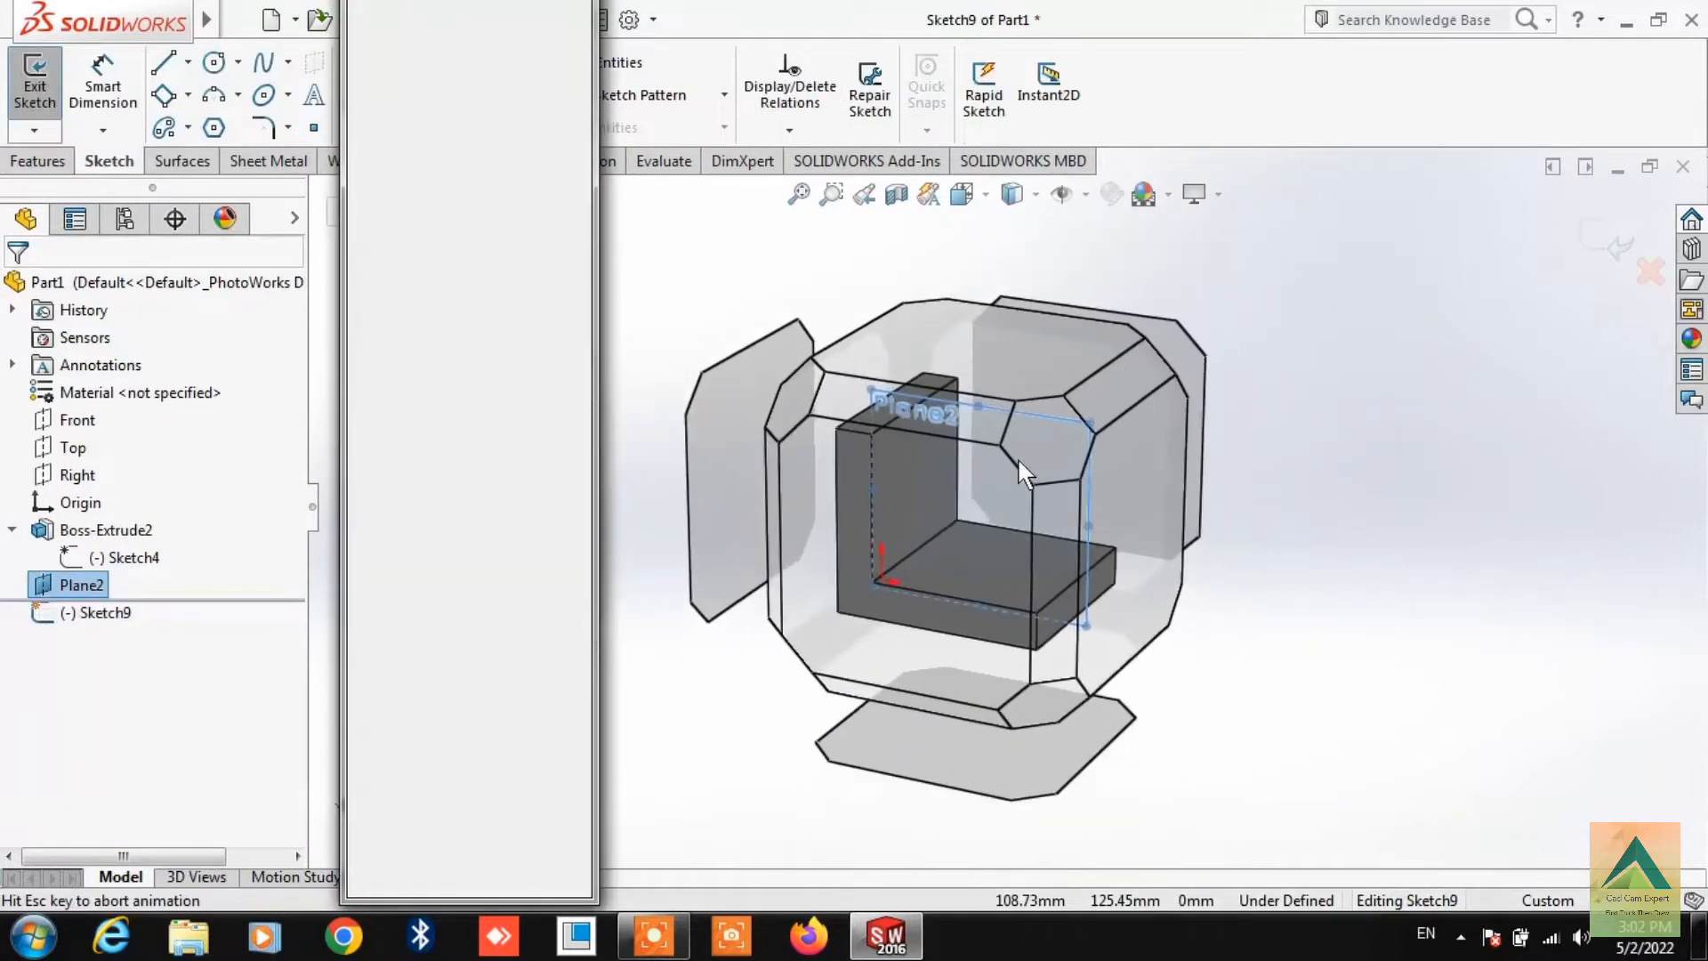
click(879, 566)
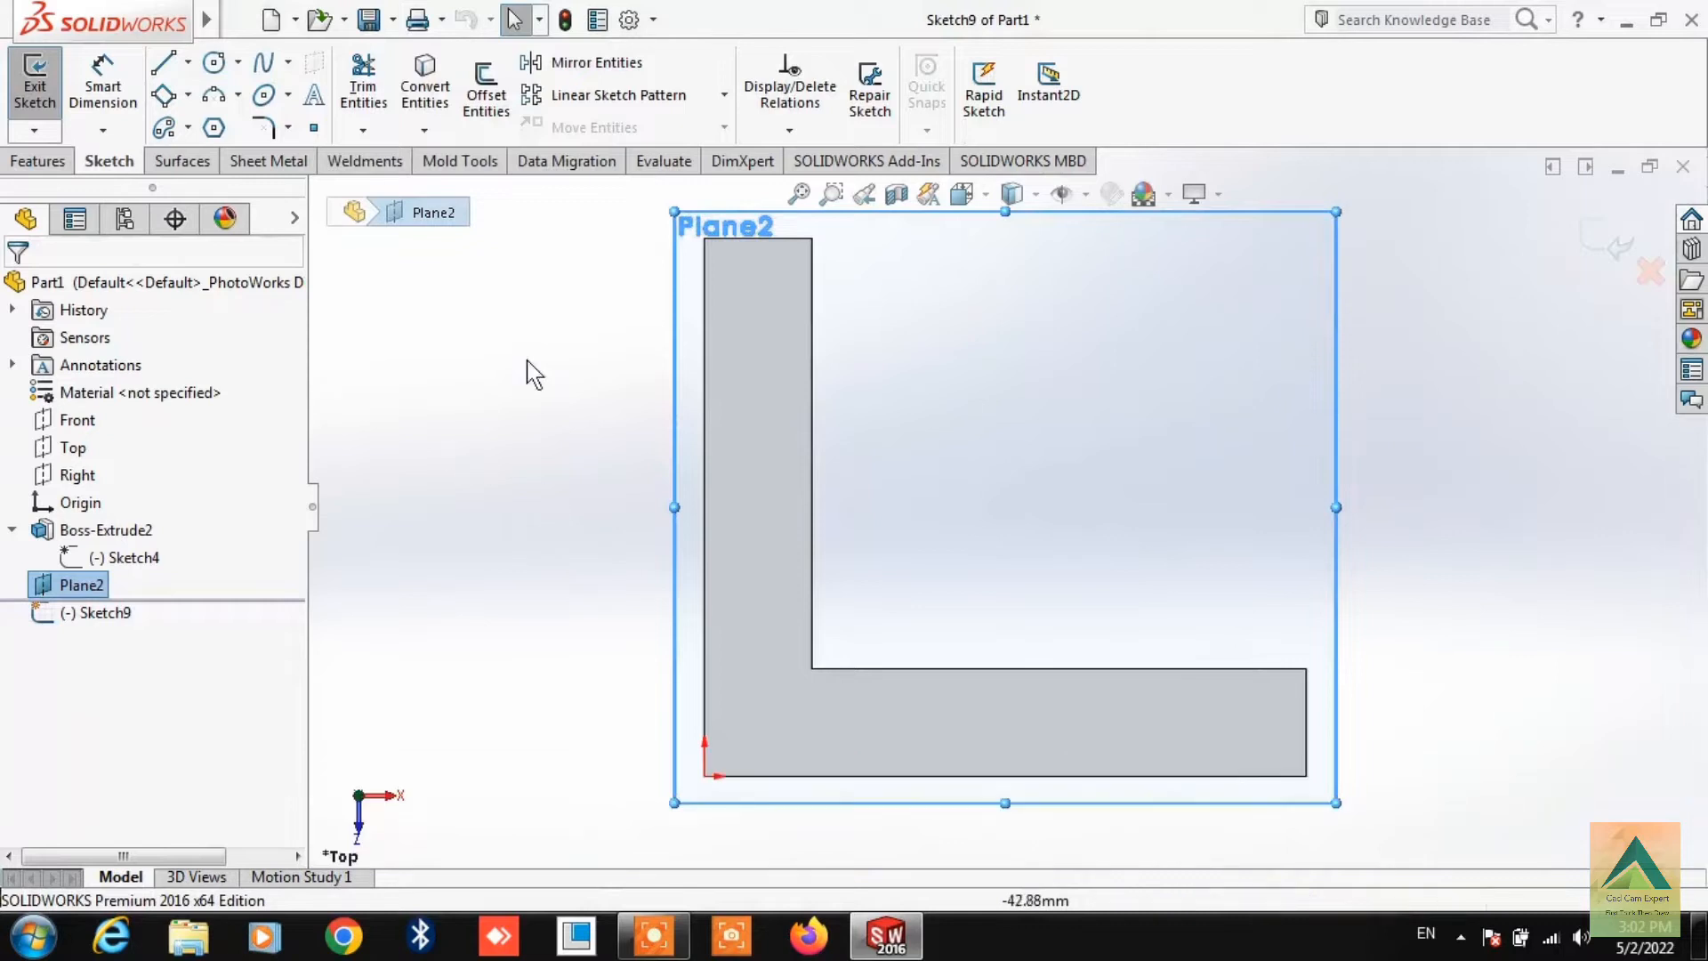
click(162, 66)
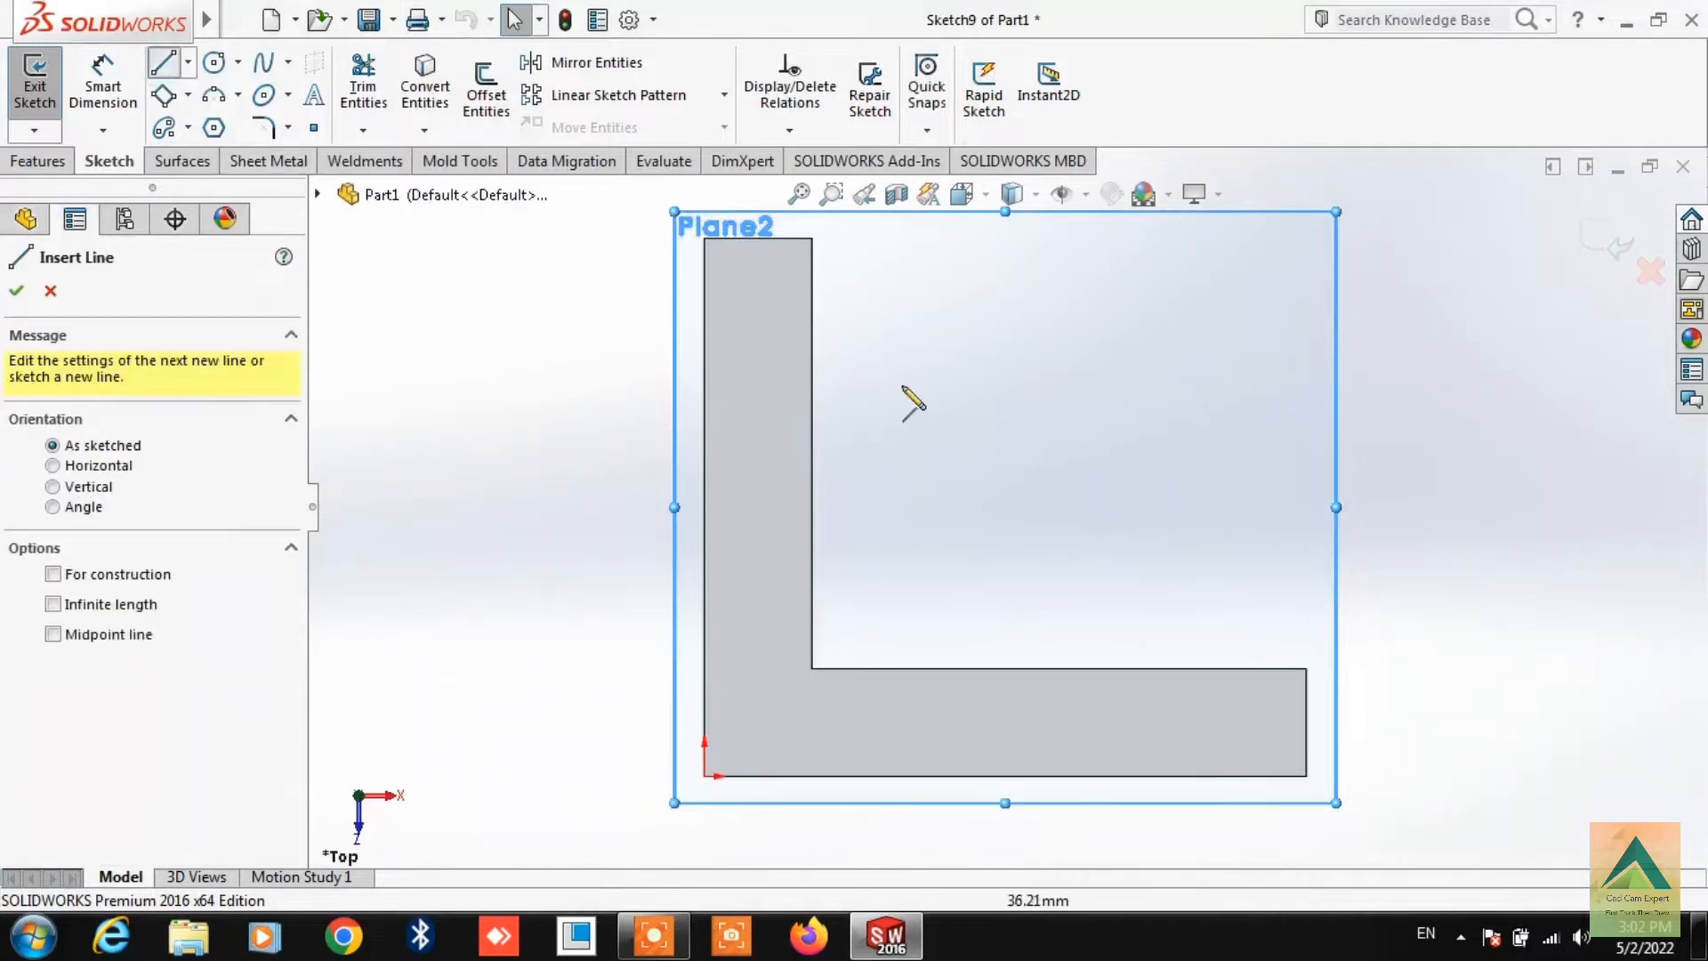
click(811, 240)
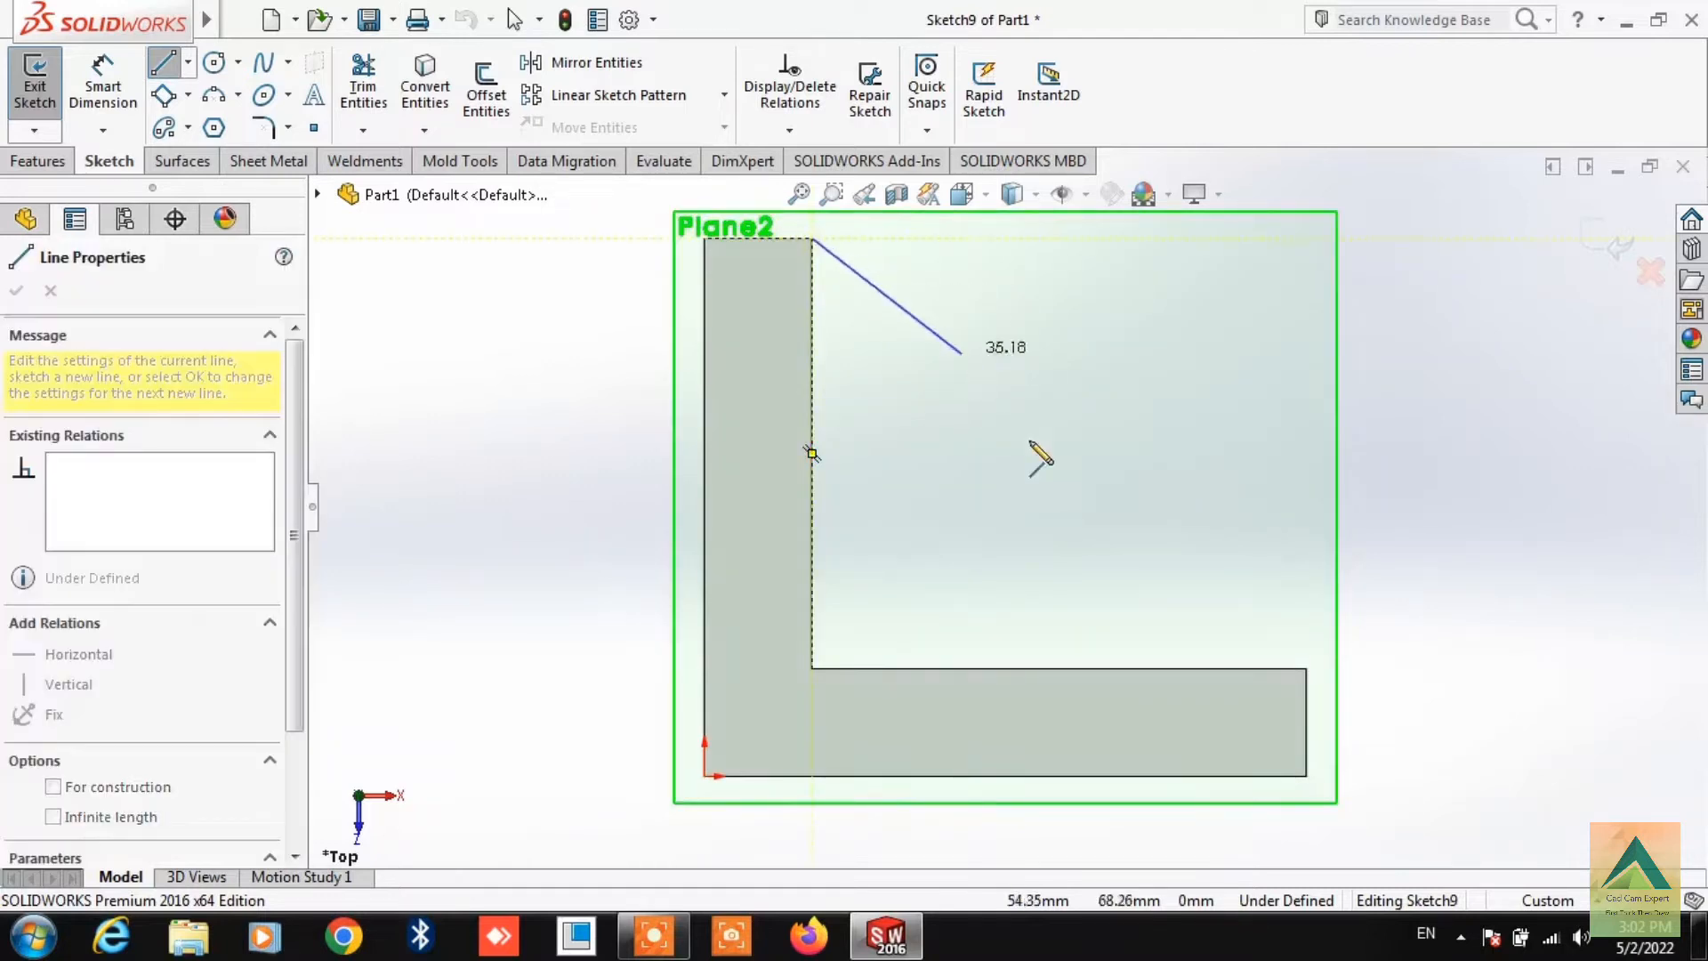
click(1306, 668)
key(Escape)
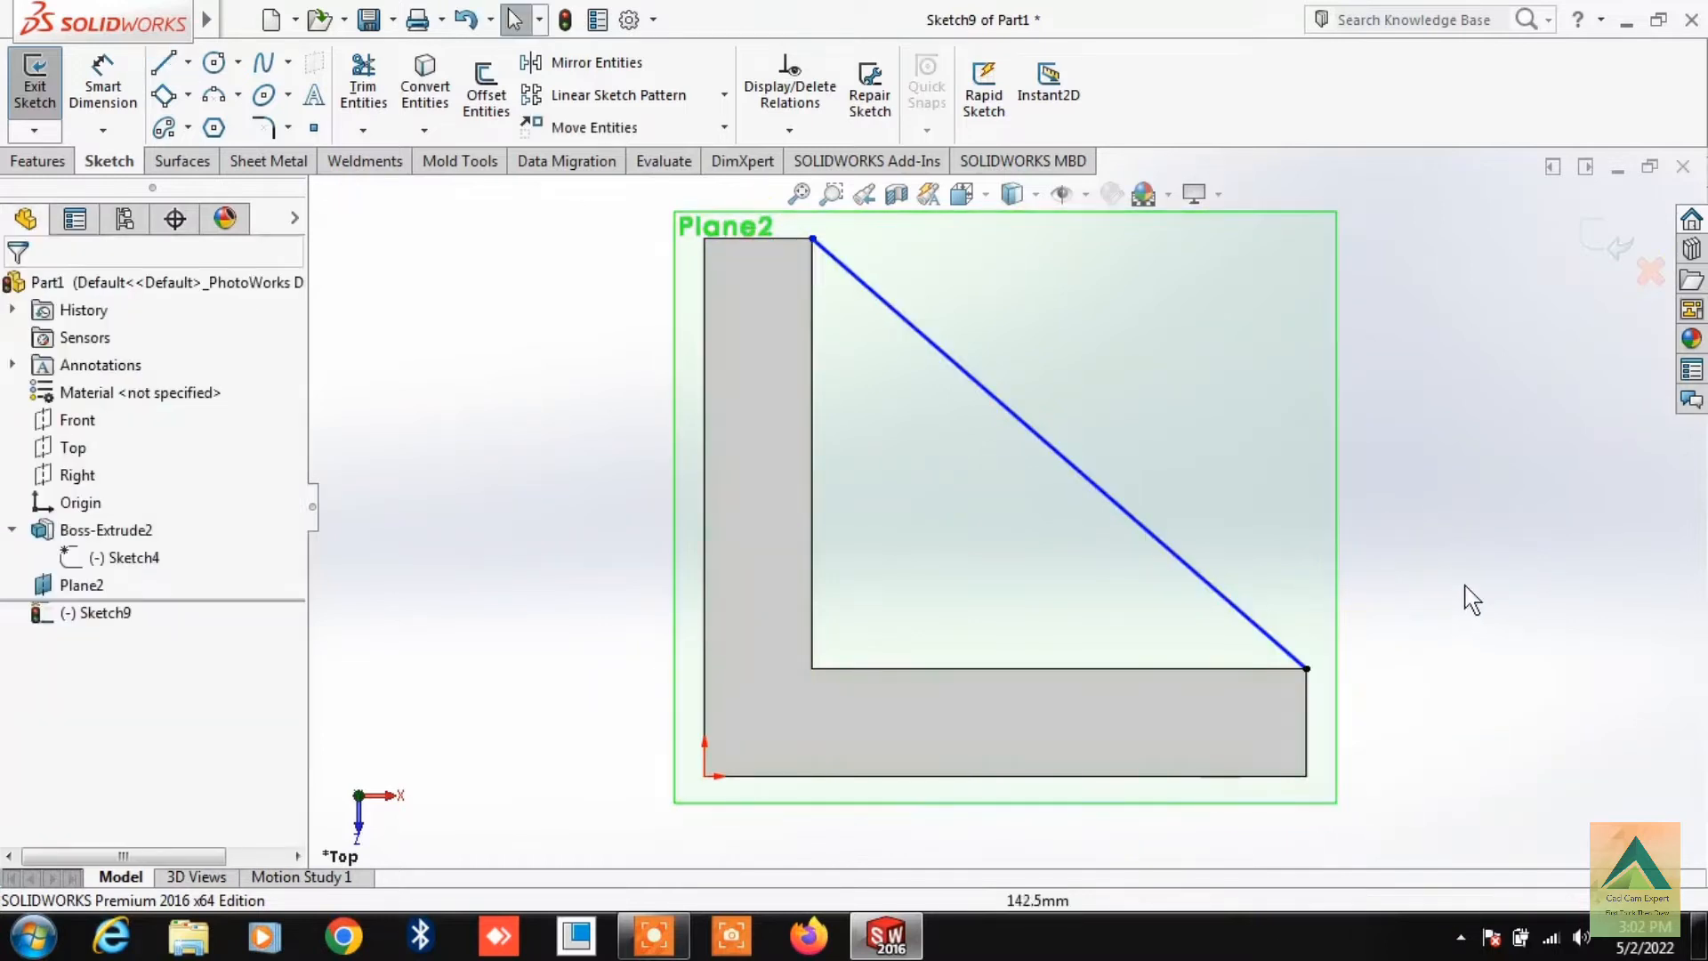
click(1601, 258)
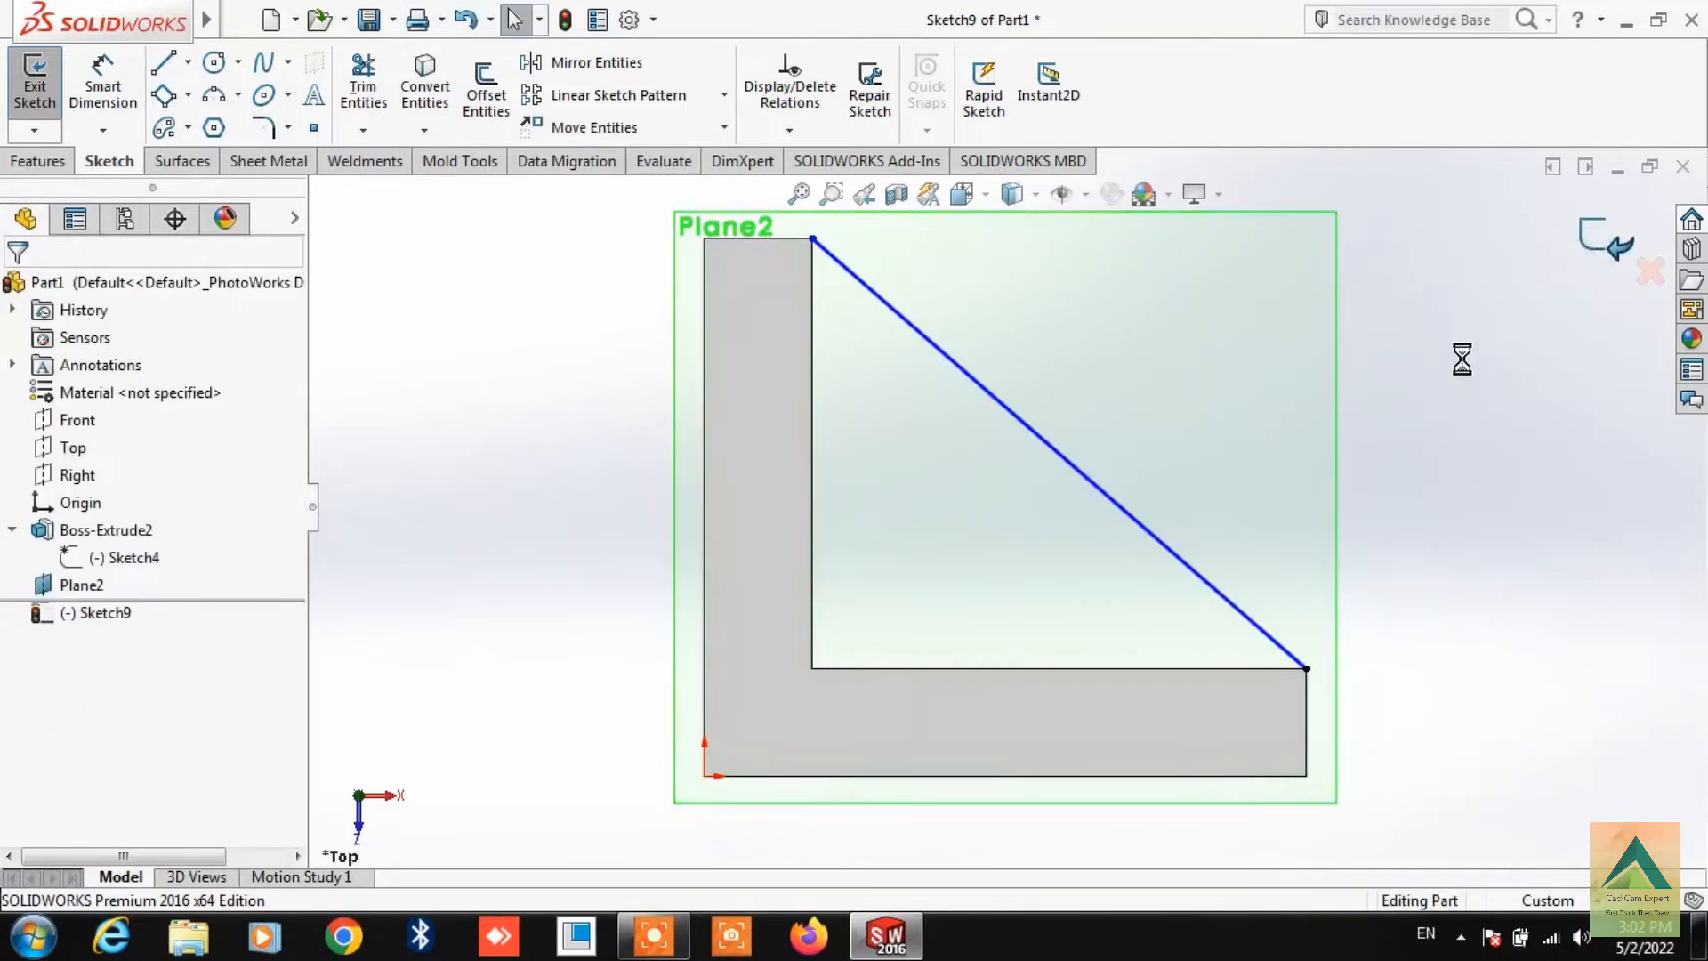
- Start a Rib feature from the diagonal sketch and select its line as the rib contour
middle_drag(1377, 418, 1163, 457)
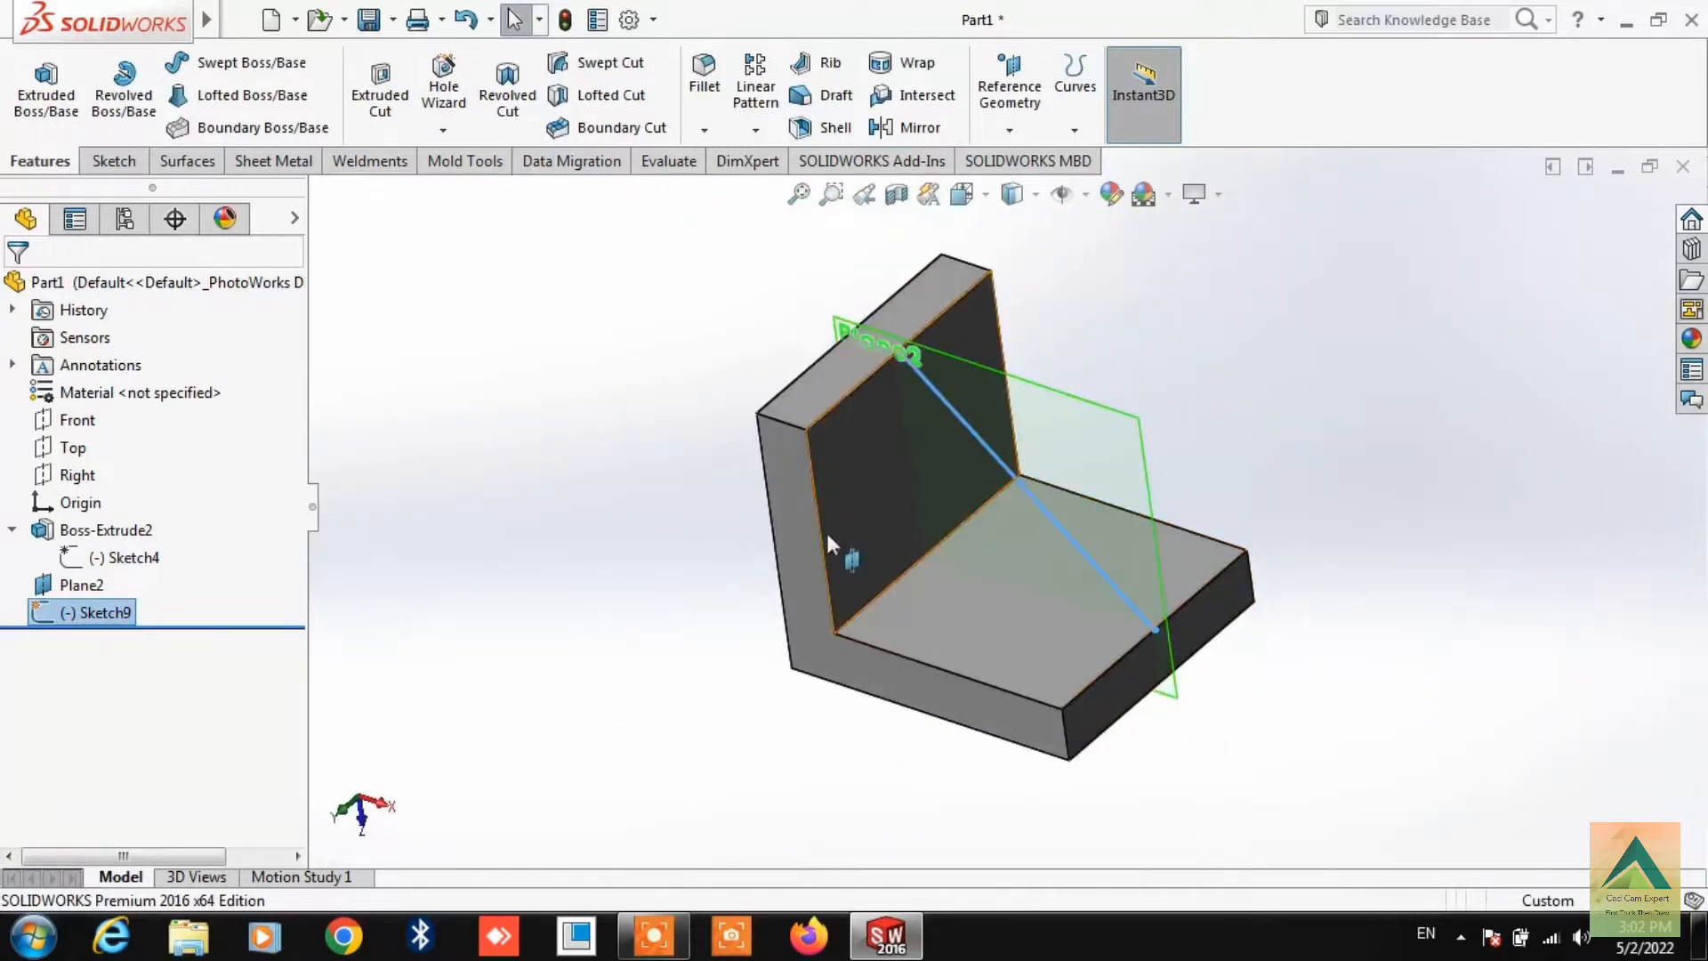
click(829, 68)
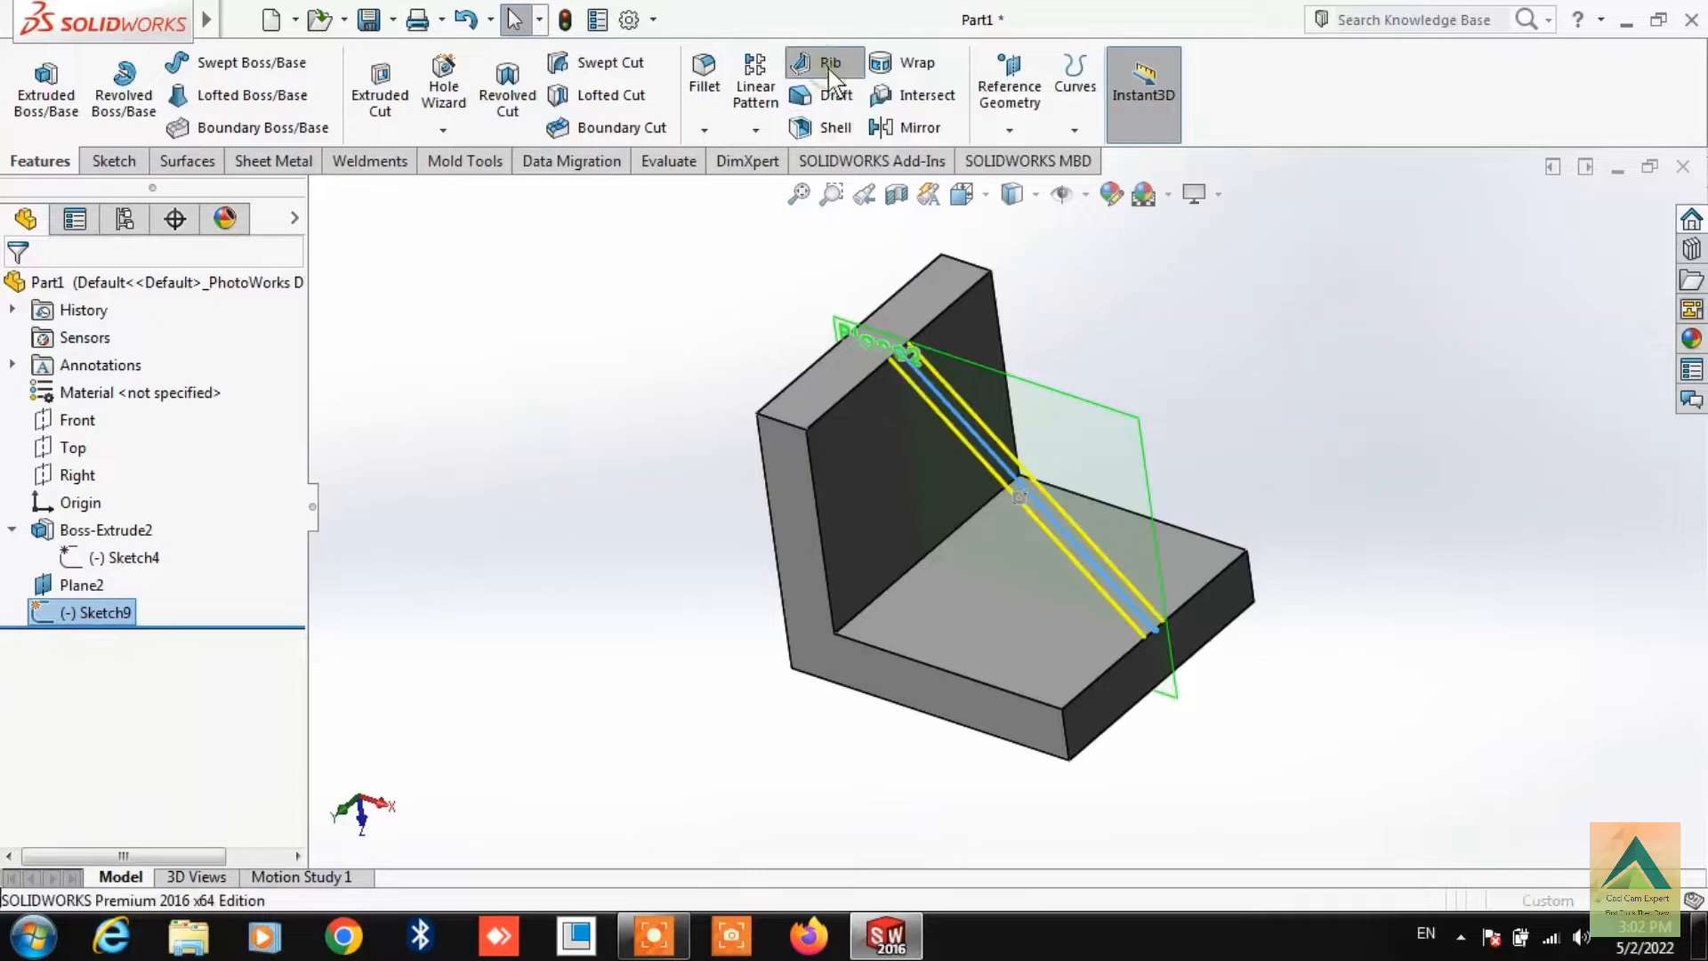
middle_drag(903, 789, 712, 614)
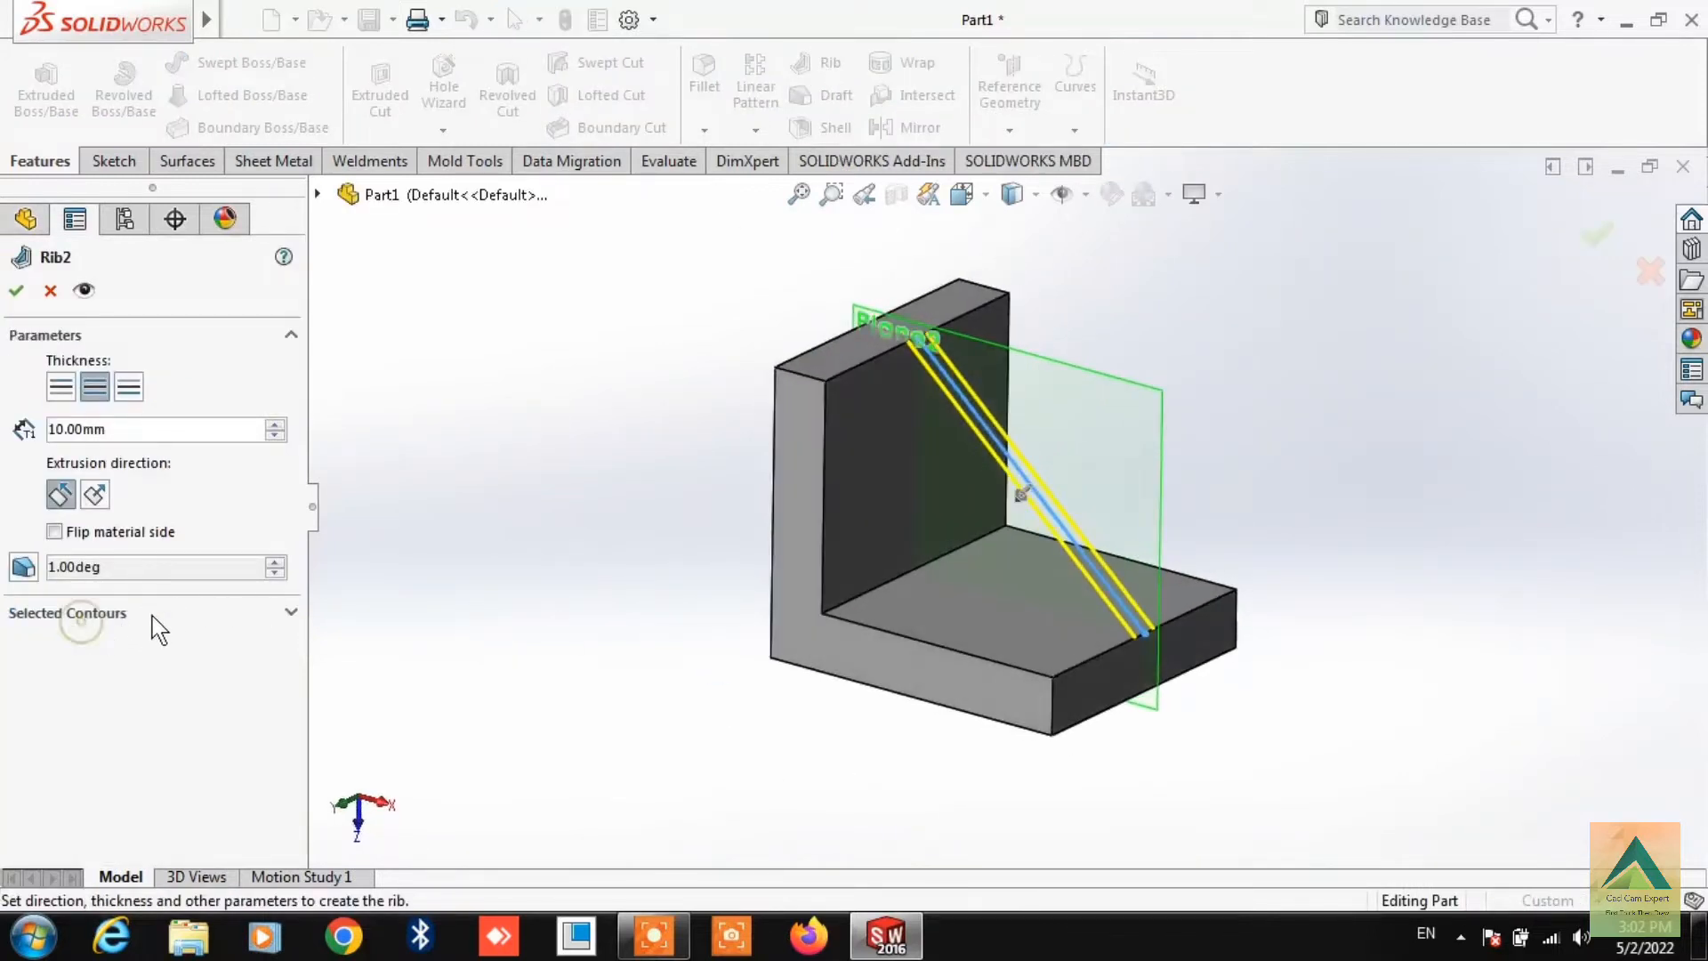
click(121, 612)
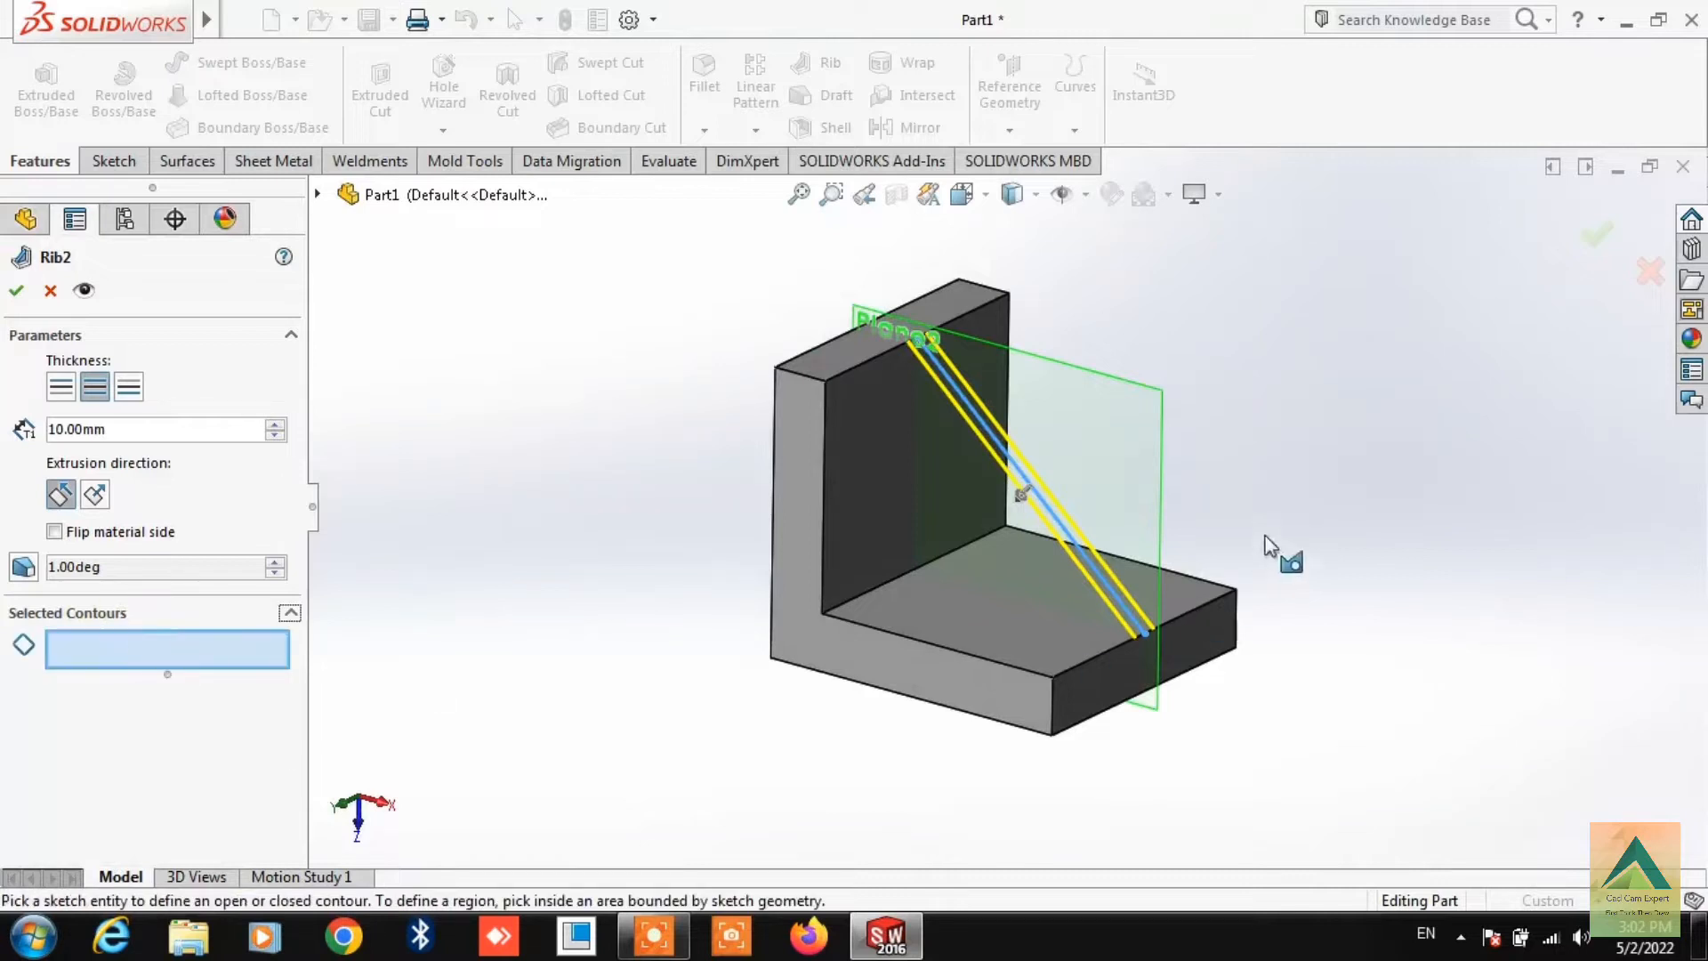
click(1103, 585)
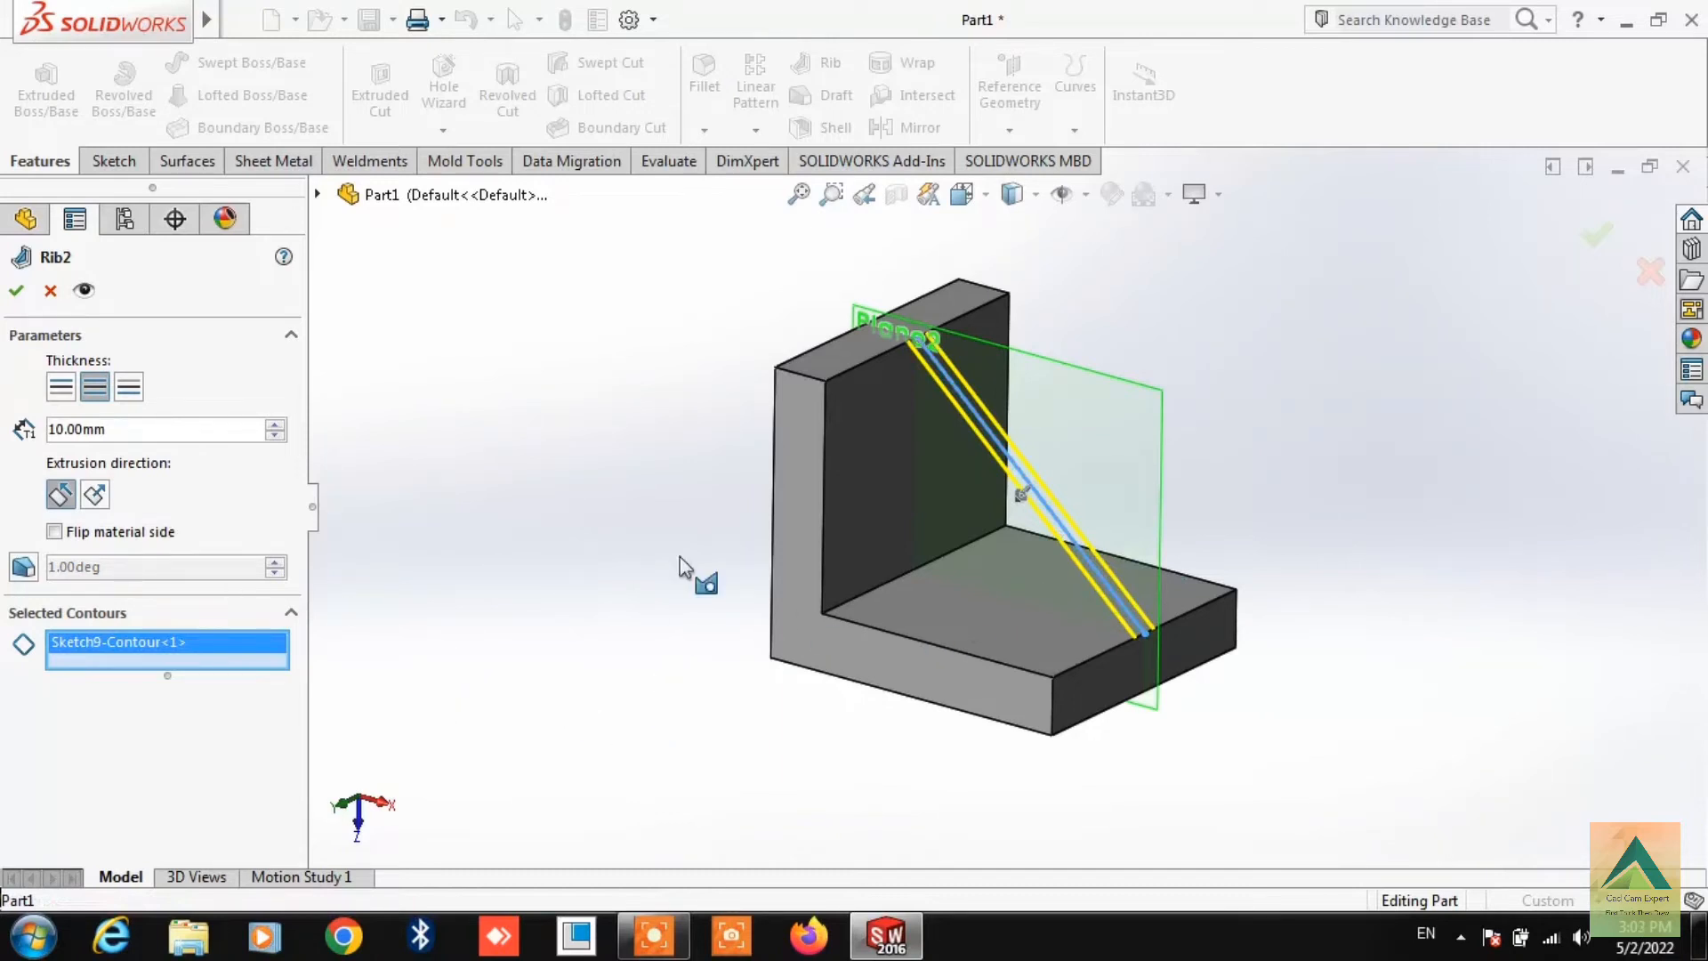
middle_drag(690, 572, 598, 537)
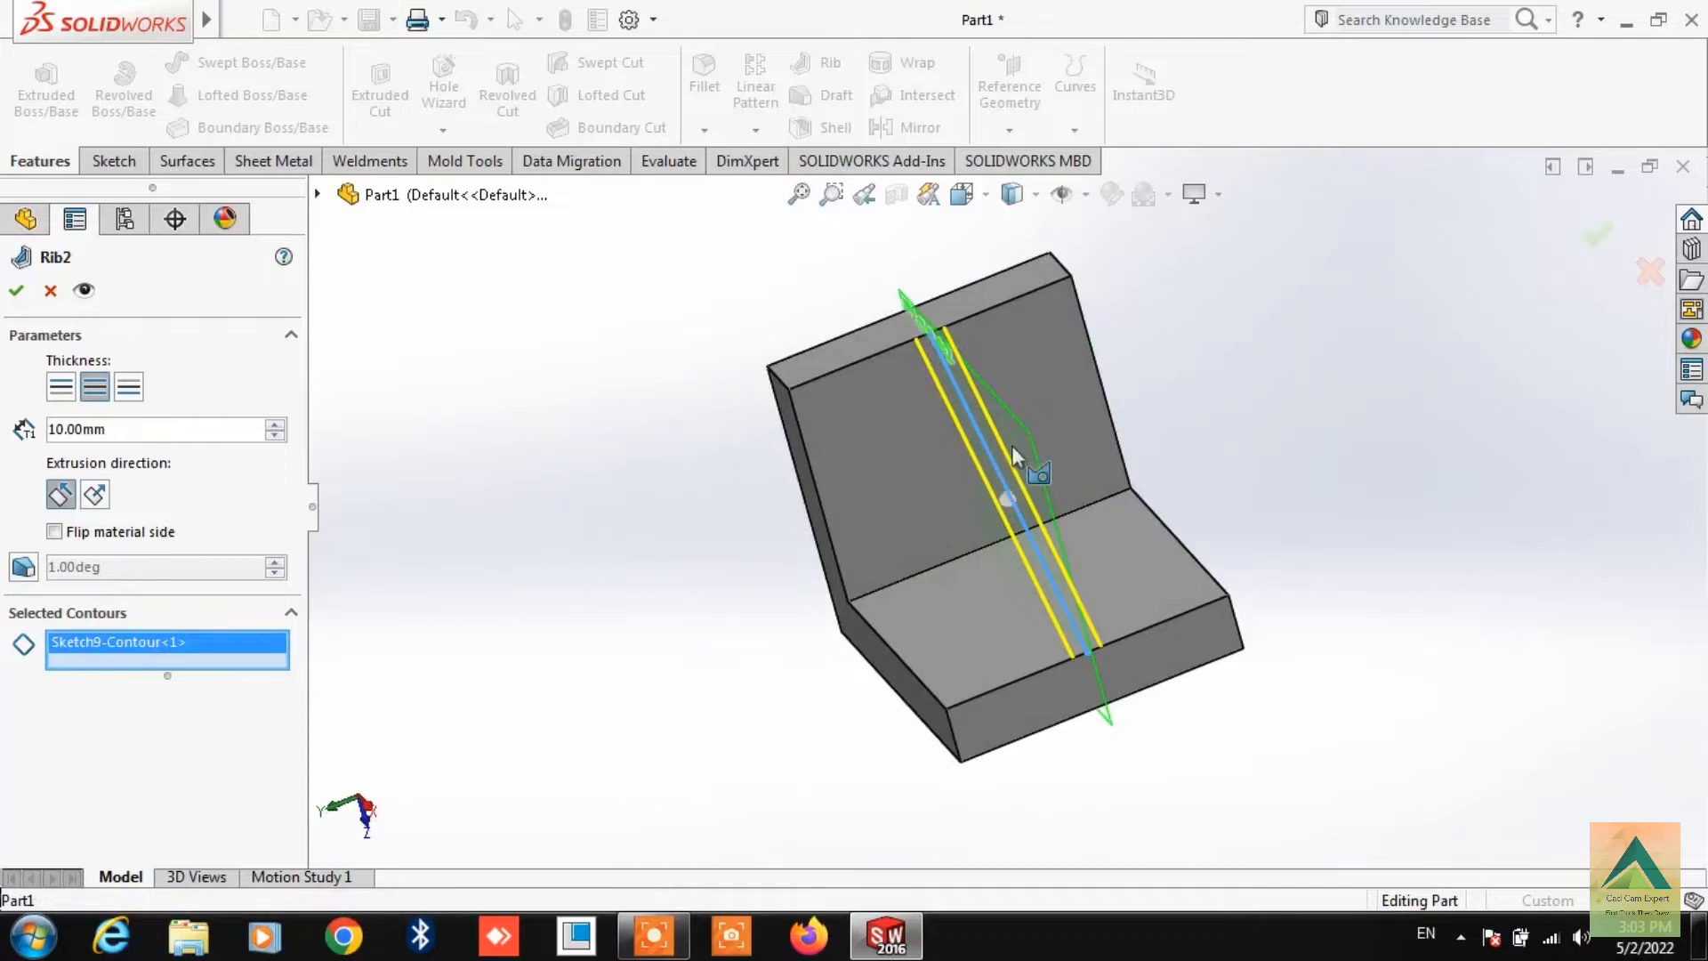
- Set the rib thickness to 15 mm, try each single side, and apply it to both sides of the line
double_click(137, 424)
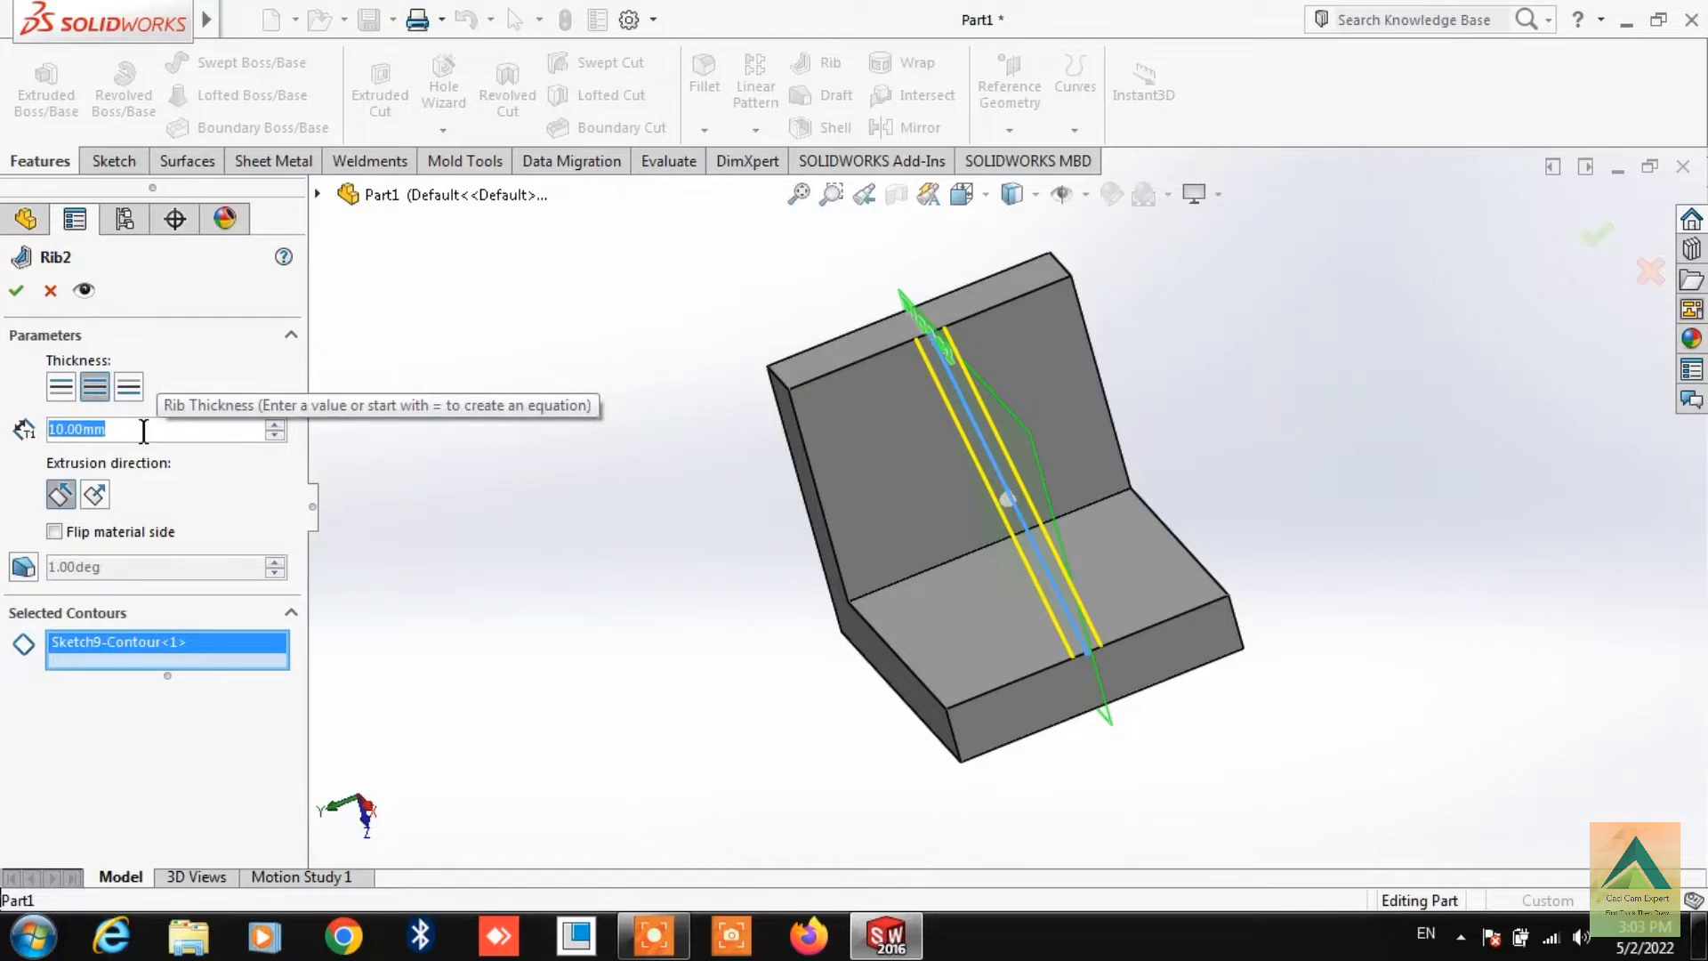
text(15)
key(Return)
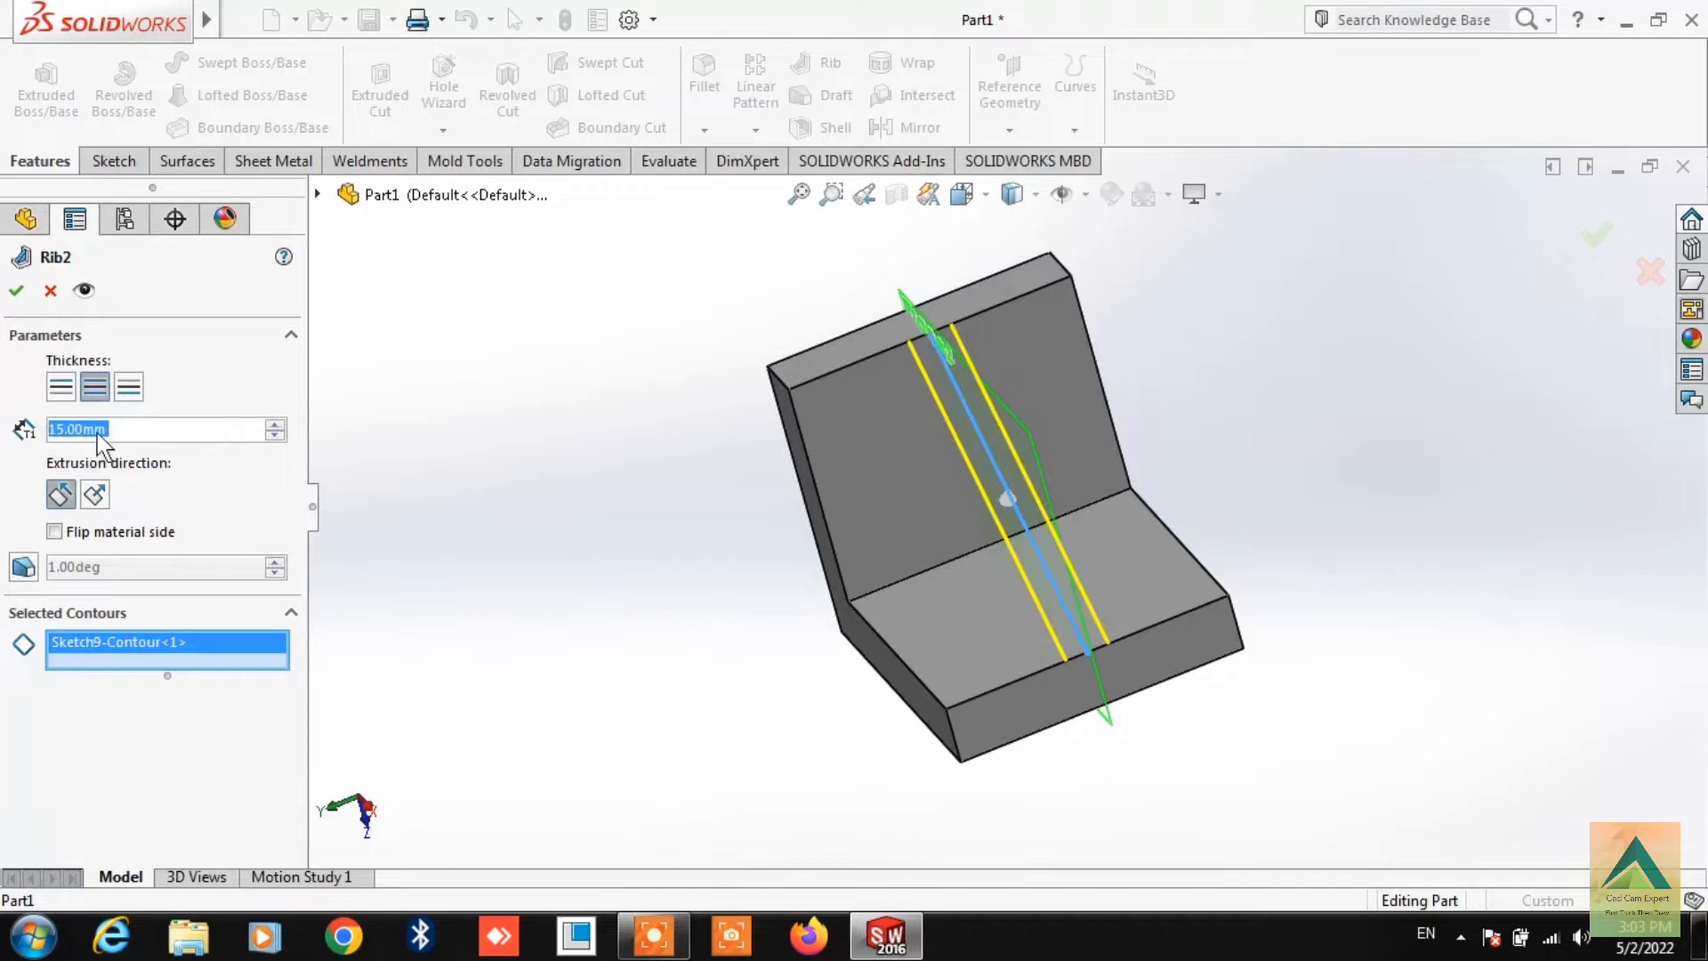
click(59, 388)
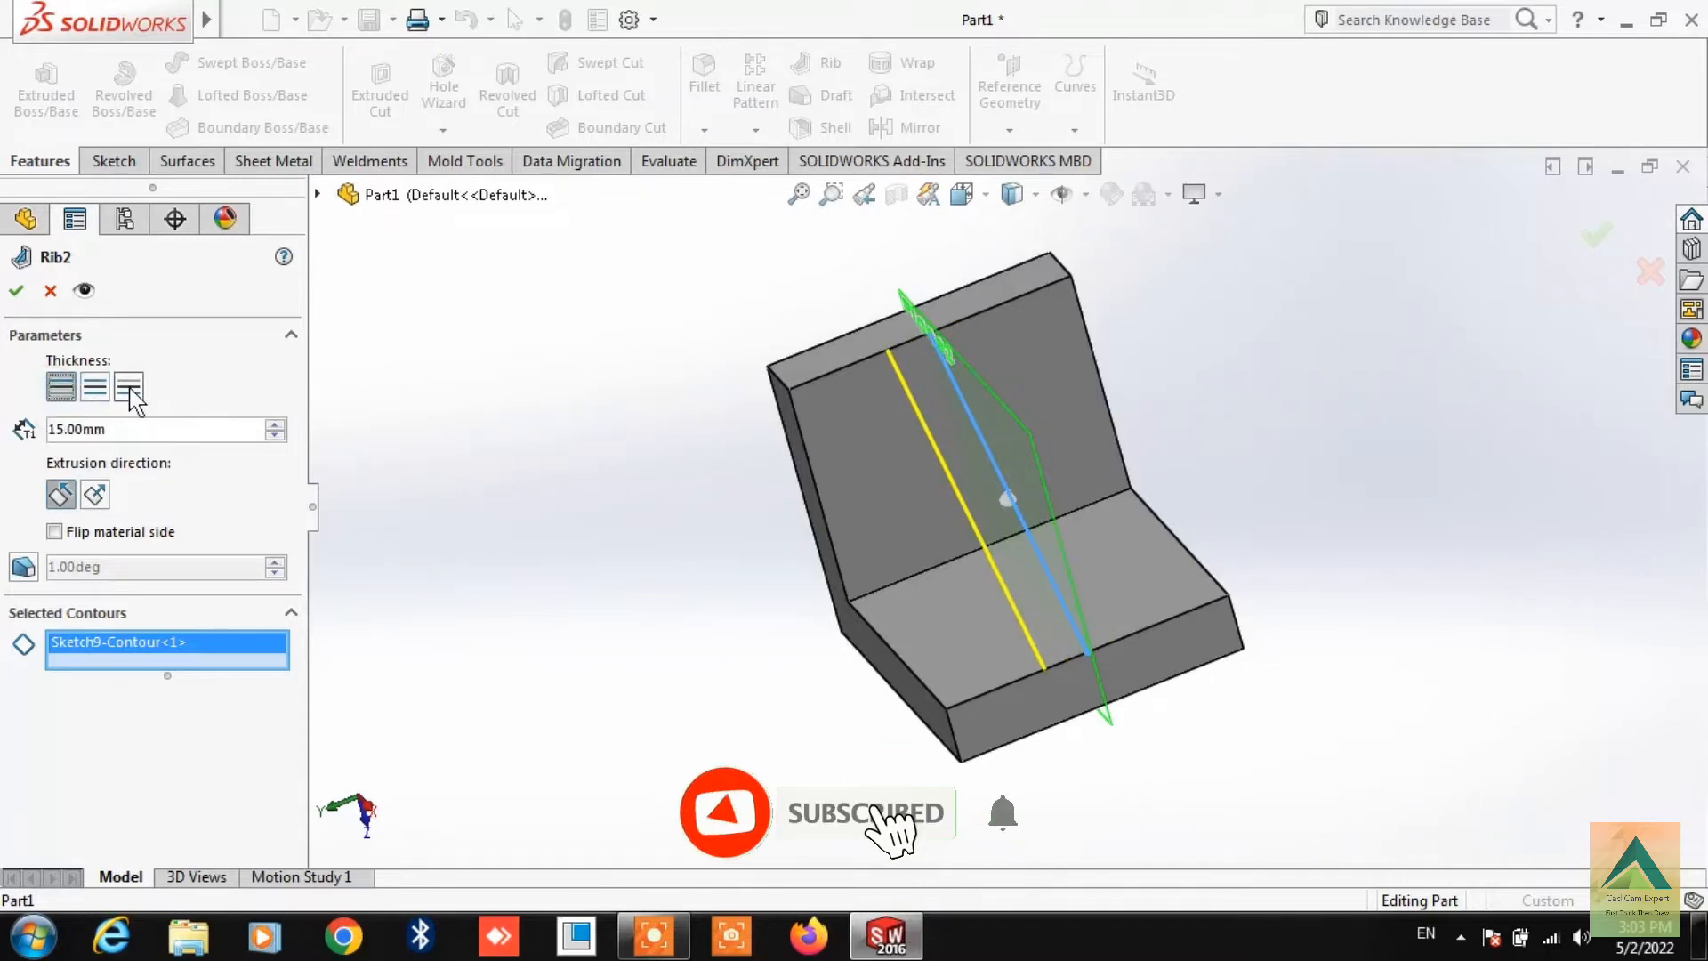
click(129, 389)
click(94, 388)
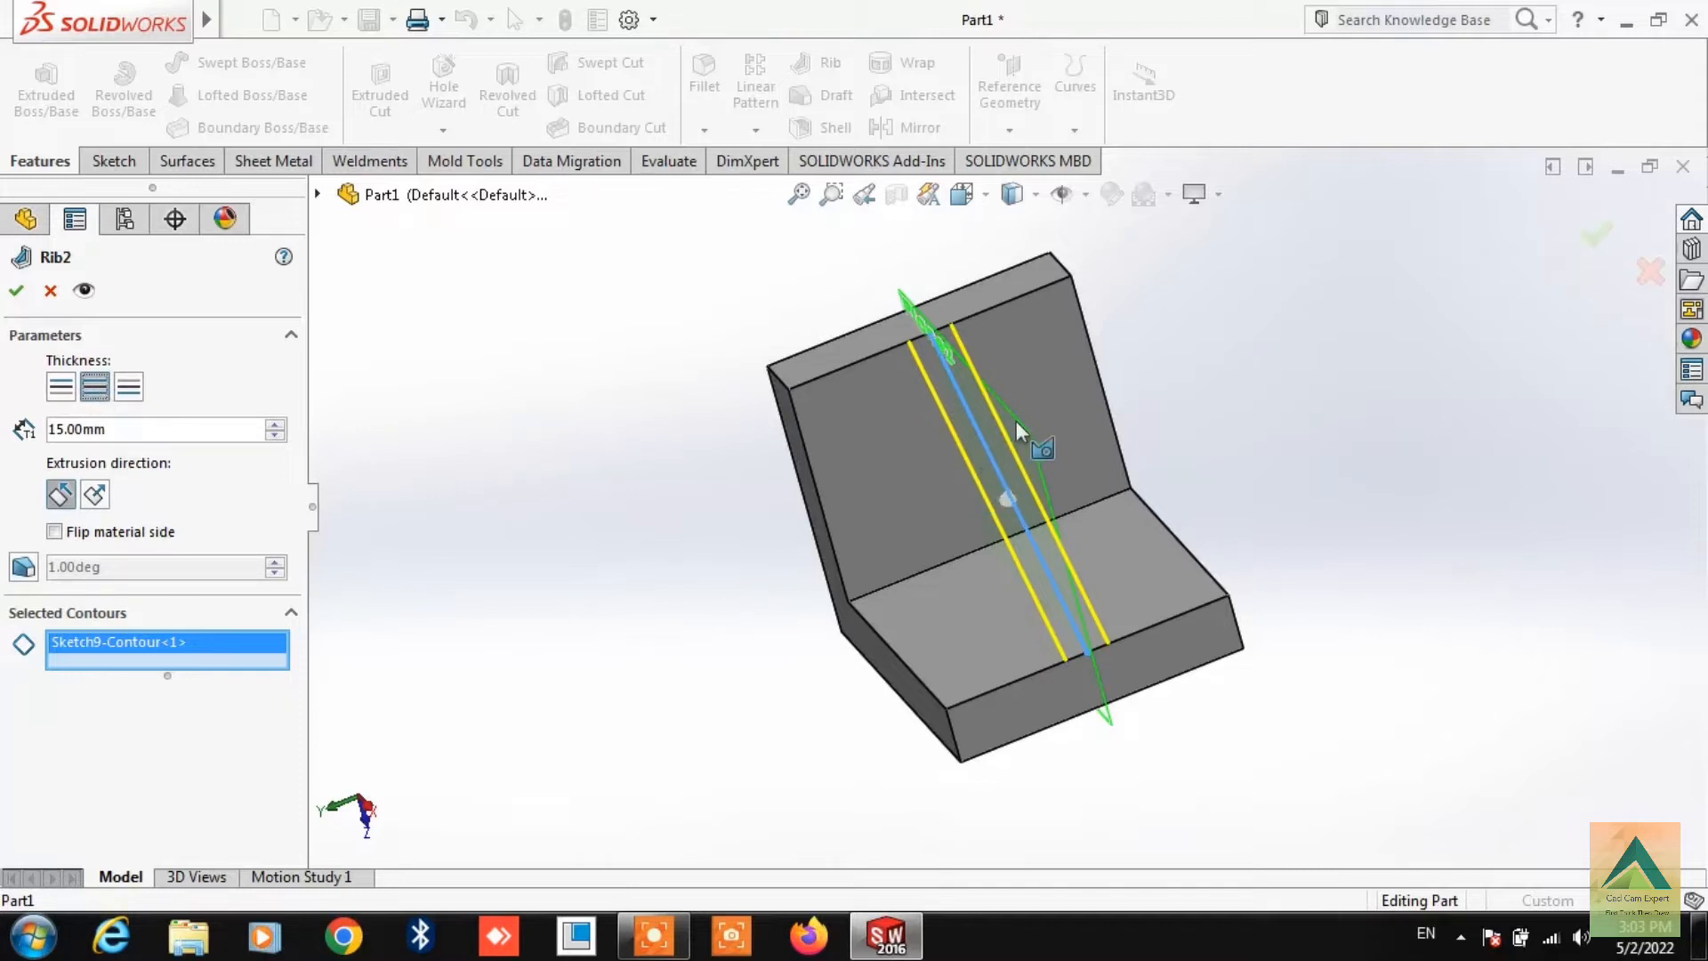
- Set the rib's draft angle to 5 degrees and leave the draft switched off
click(30, 571)
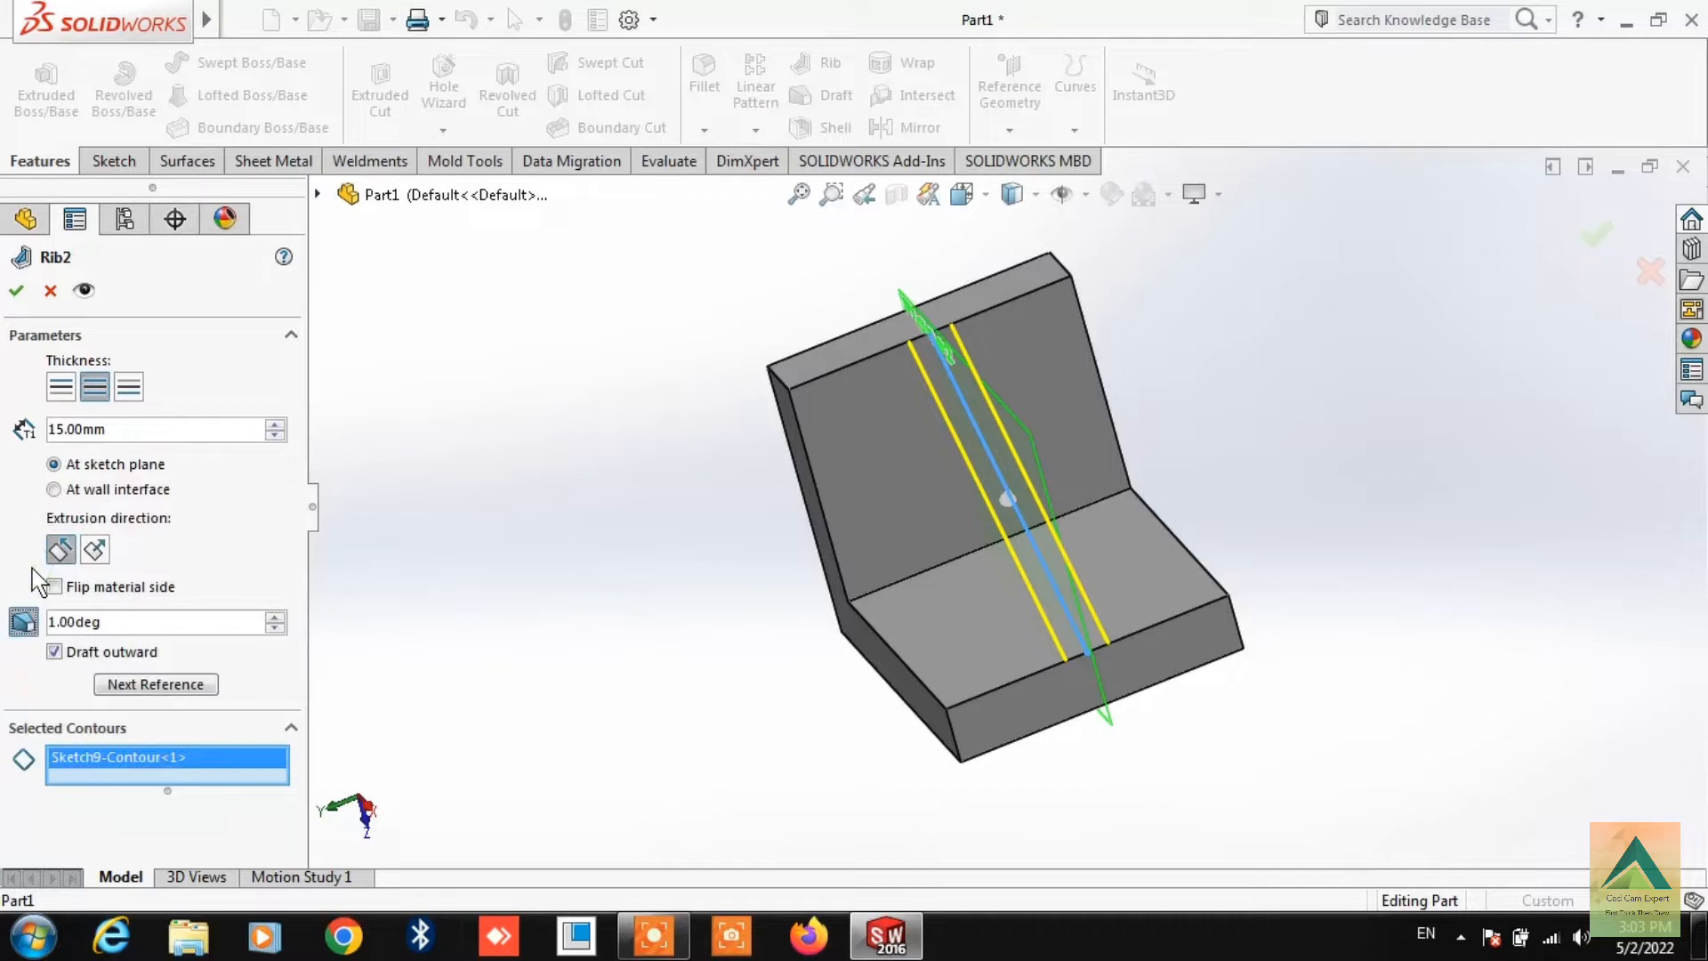
double_click(155, 619)
text(5)
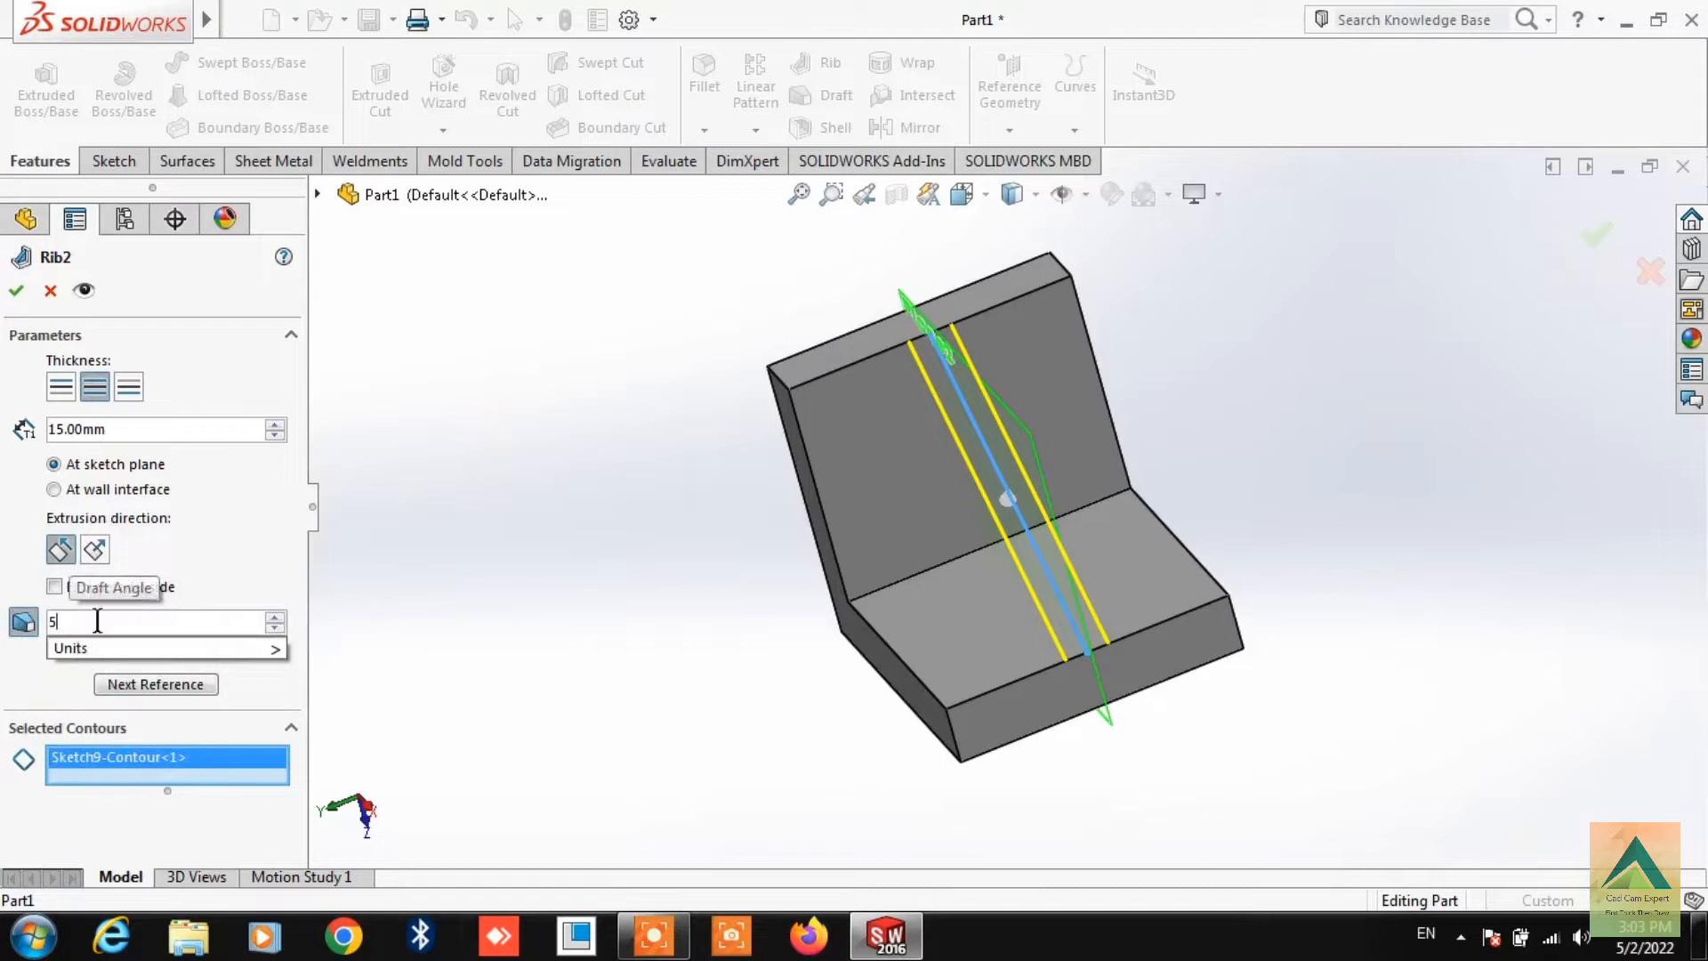
key(Return)
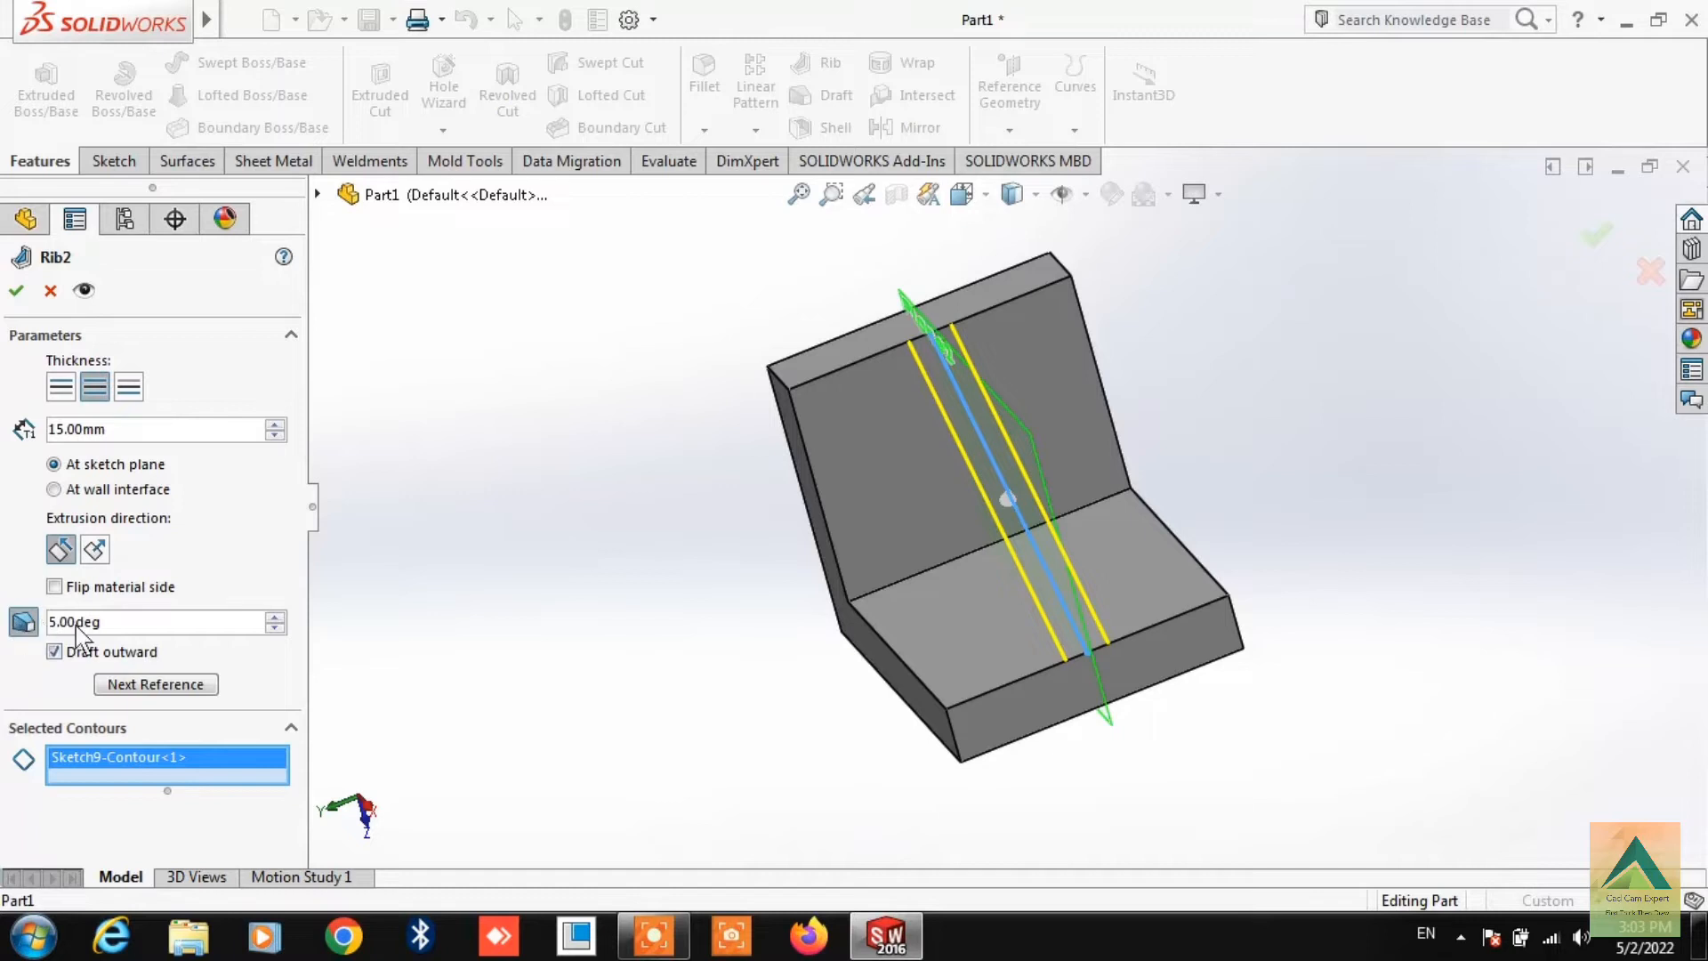
click(30, 628)
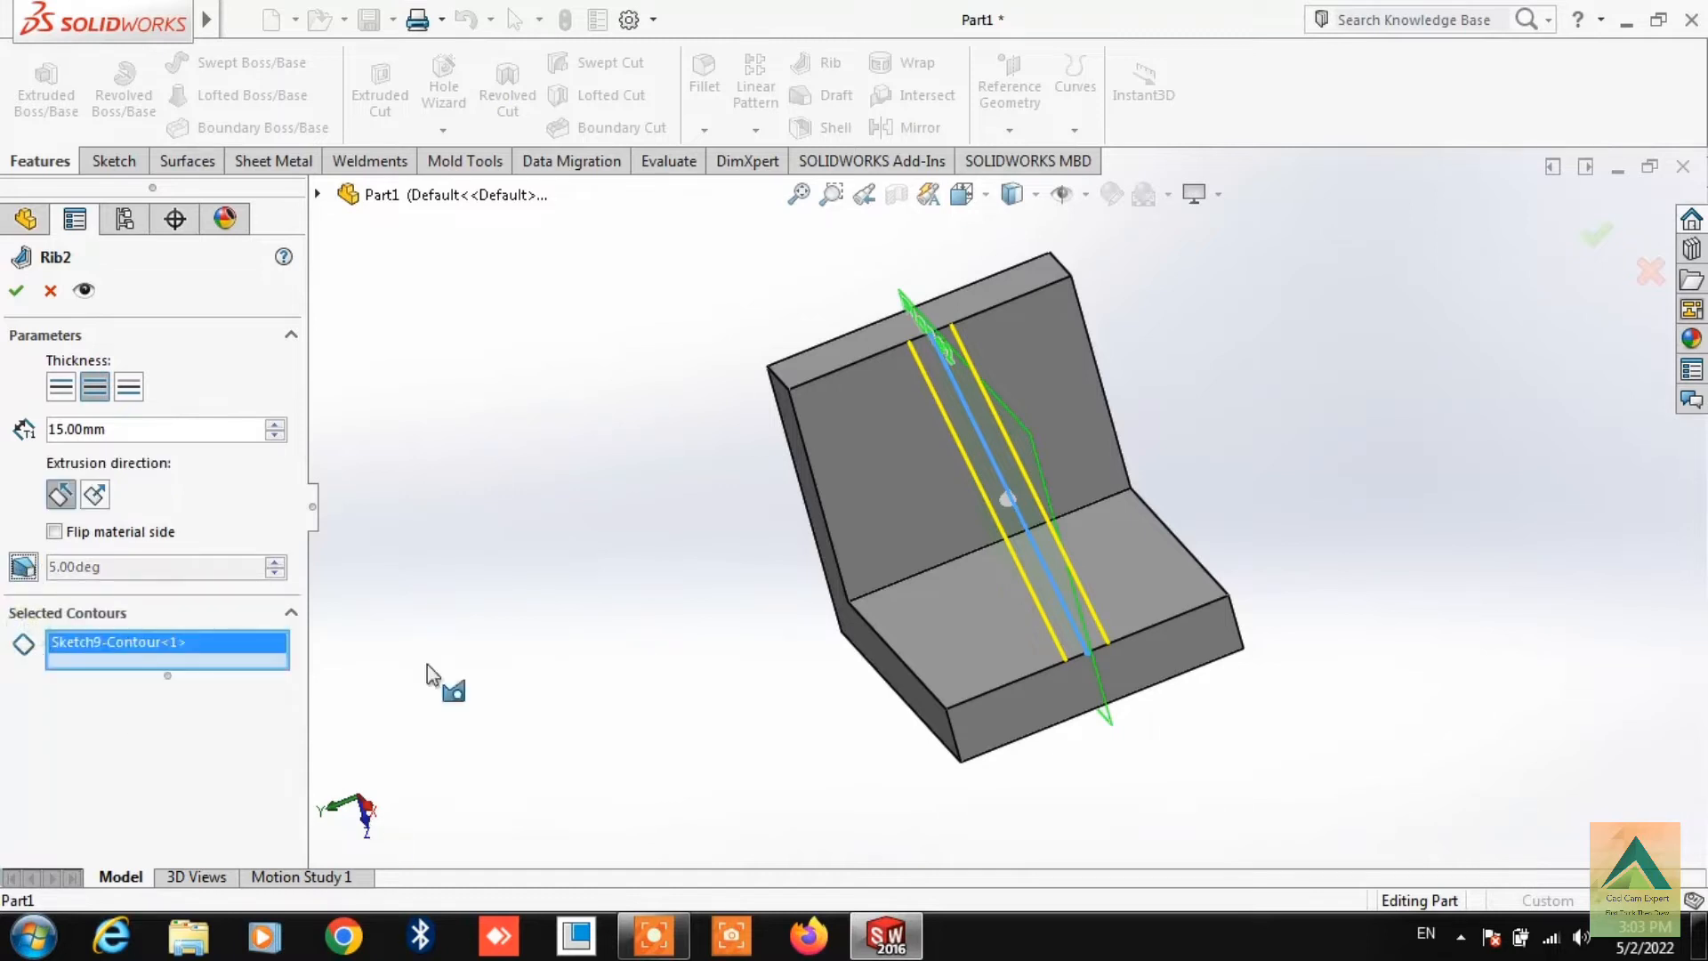
- Try flipping the rib's material side, restore it toward the bracket's inner corner, and complete the rib
middle_drag(564, 530, 696, 504)
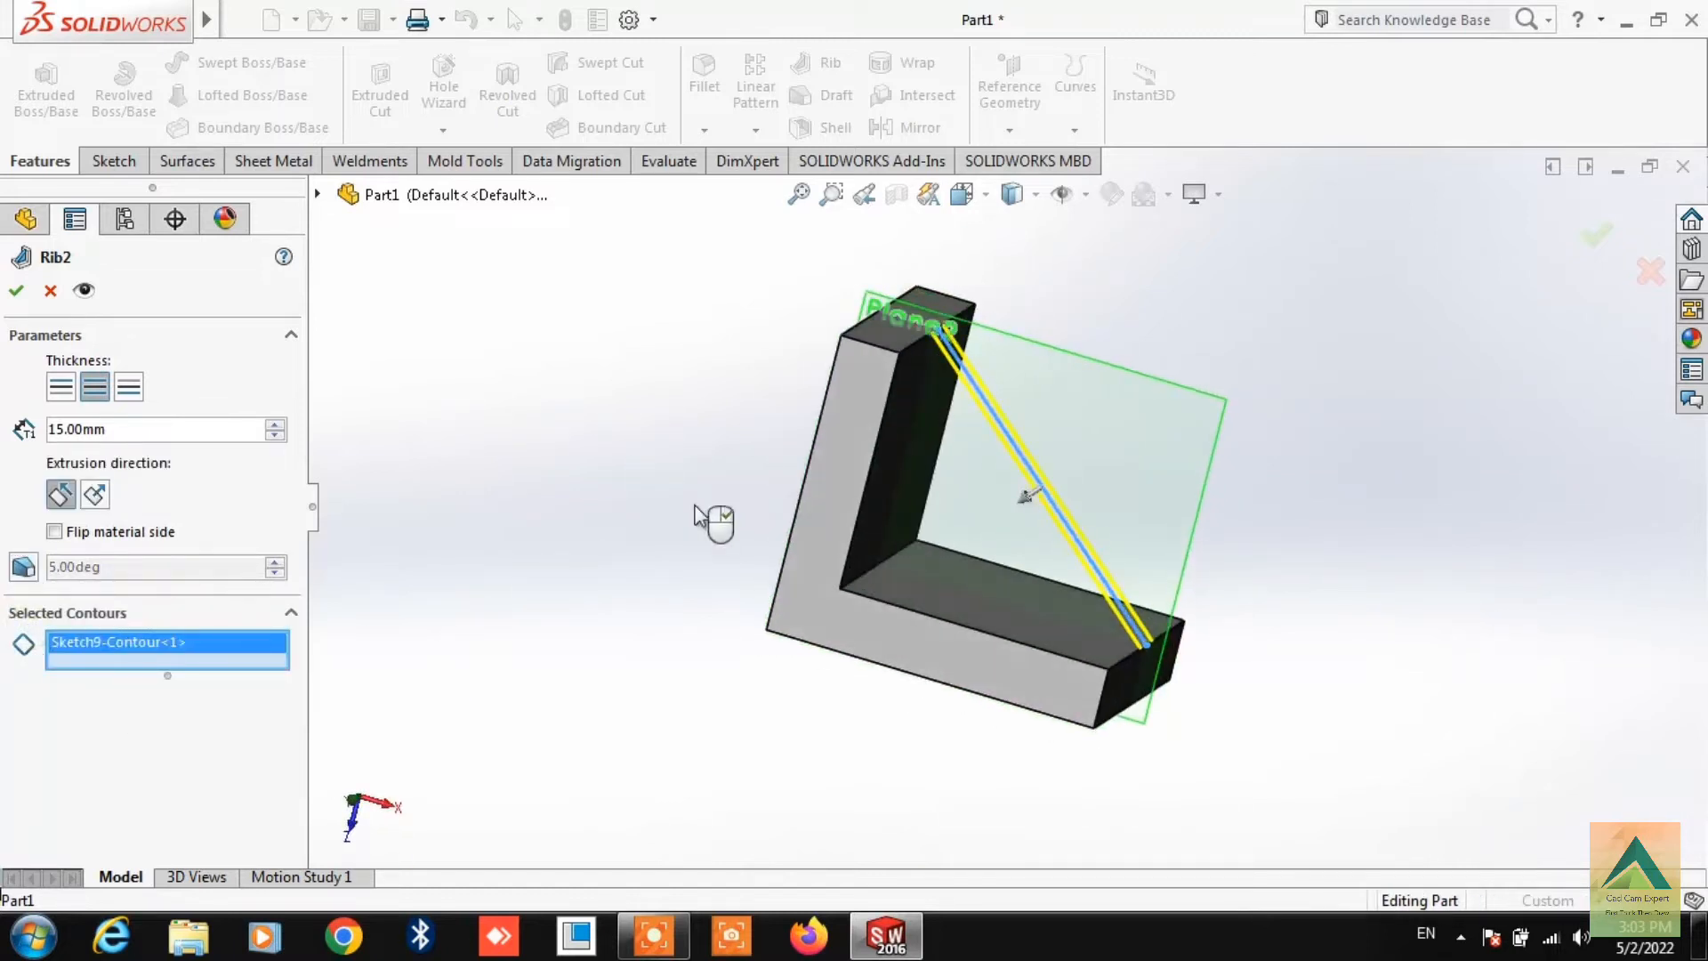
click(1030, 504)
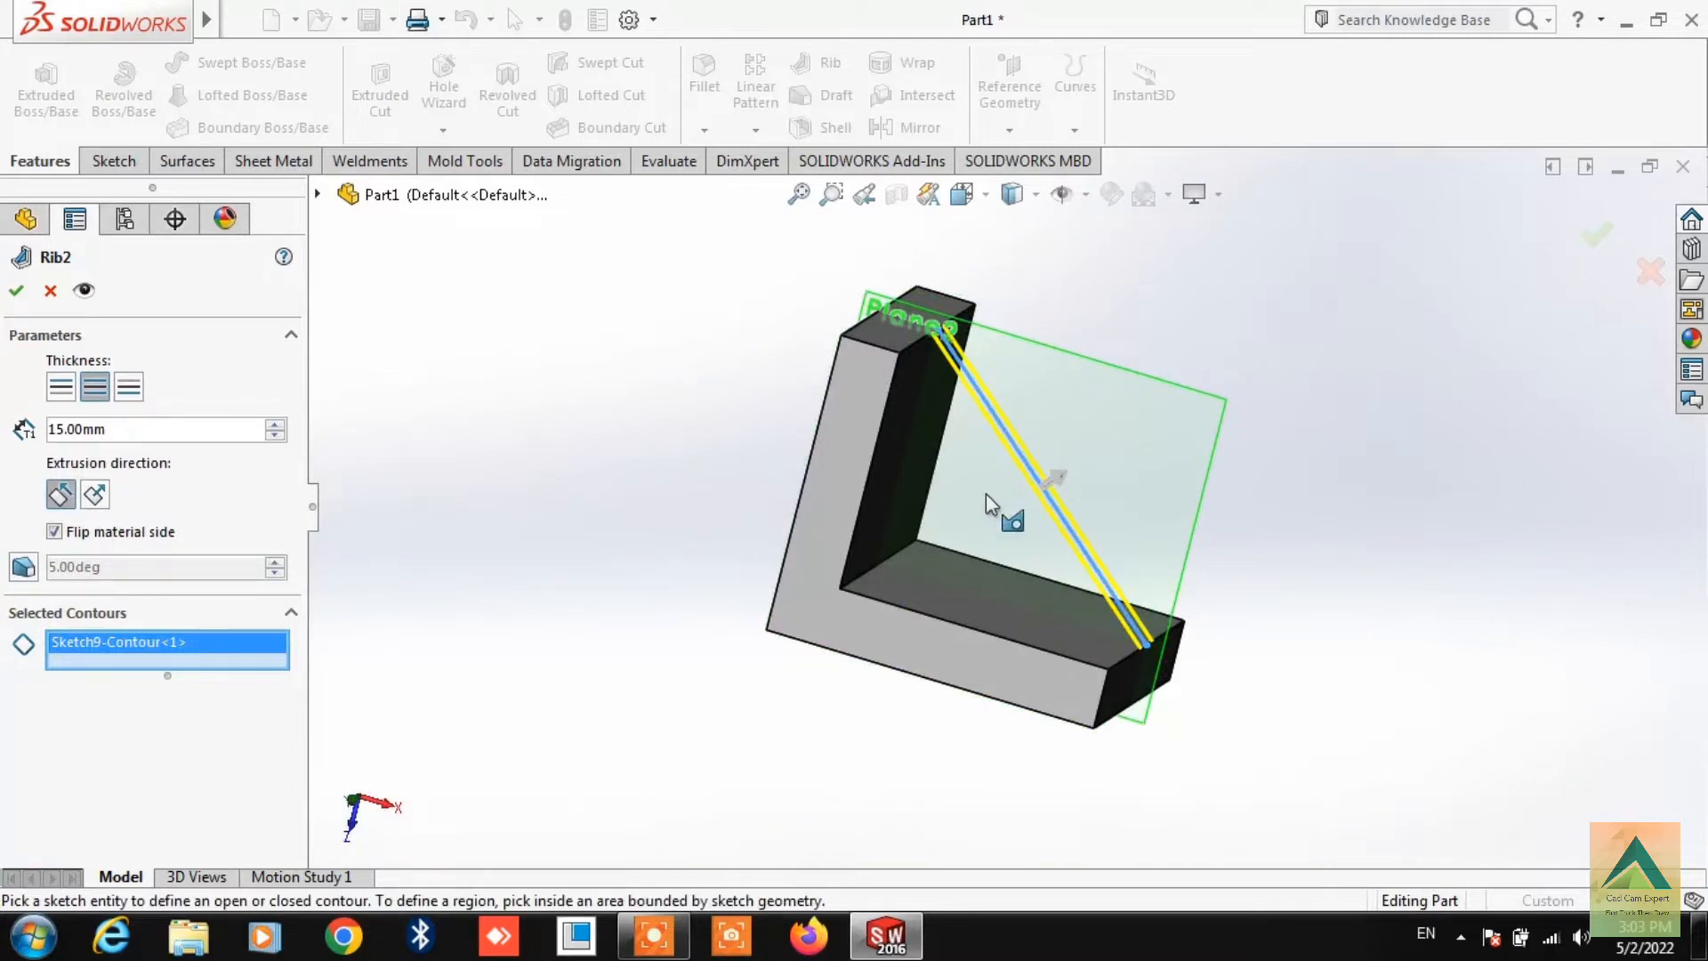
click(1062, 477)
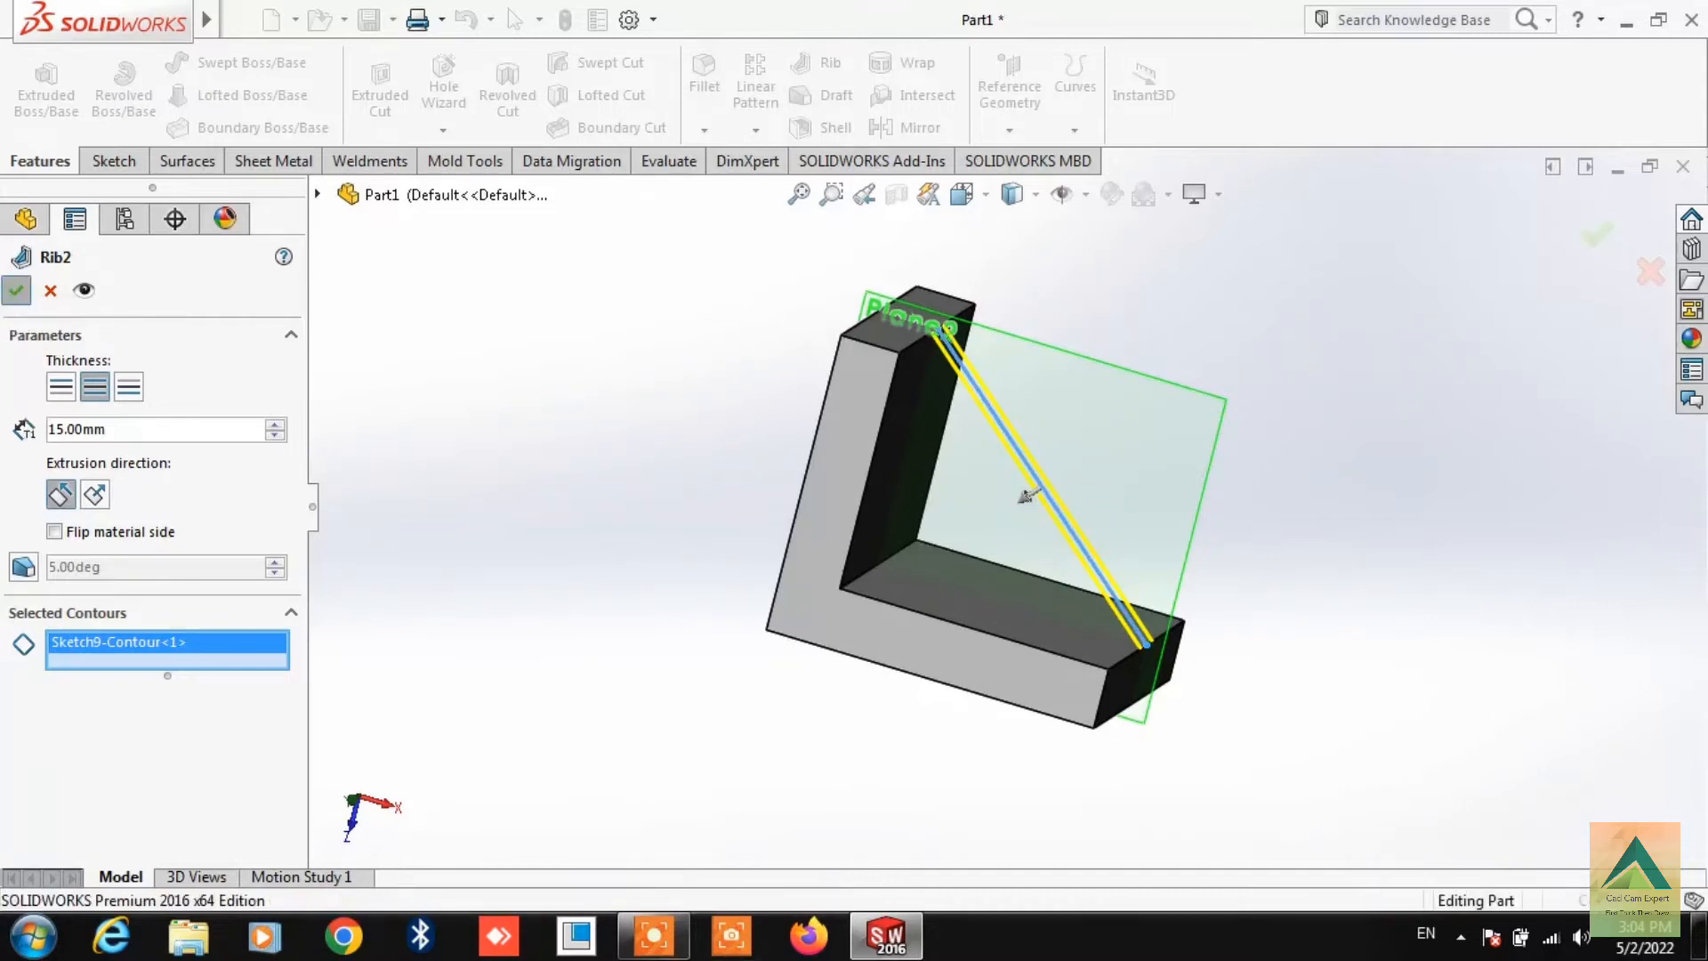
click(16, 290)
middle_drag(676, 431, 587, 498)
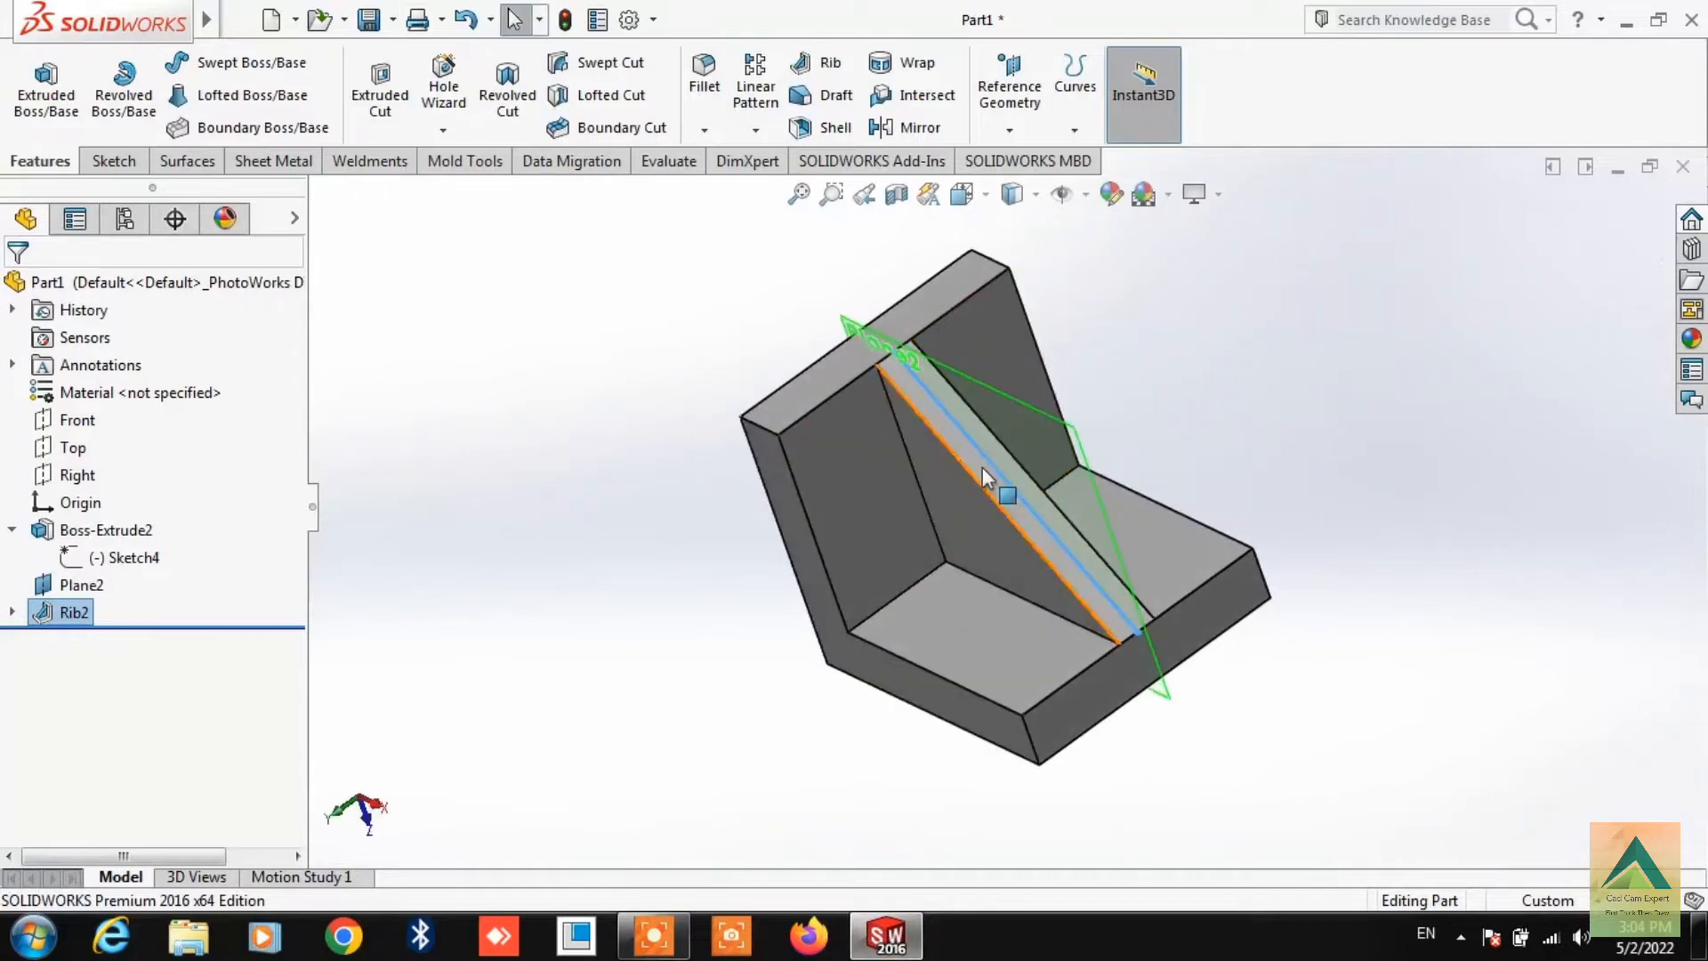
middle_drag(982, 467, 1063, 597)
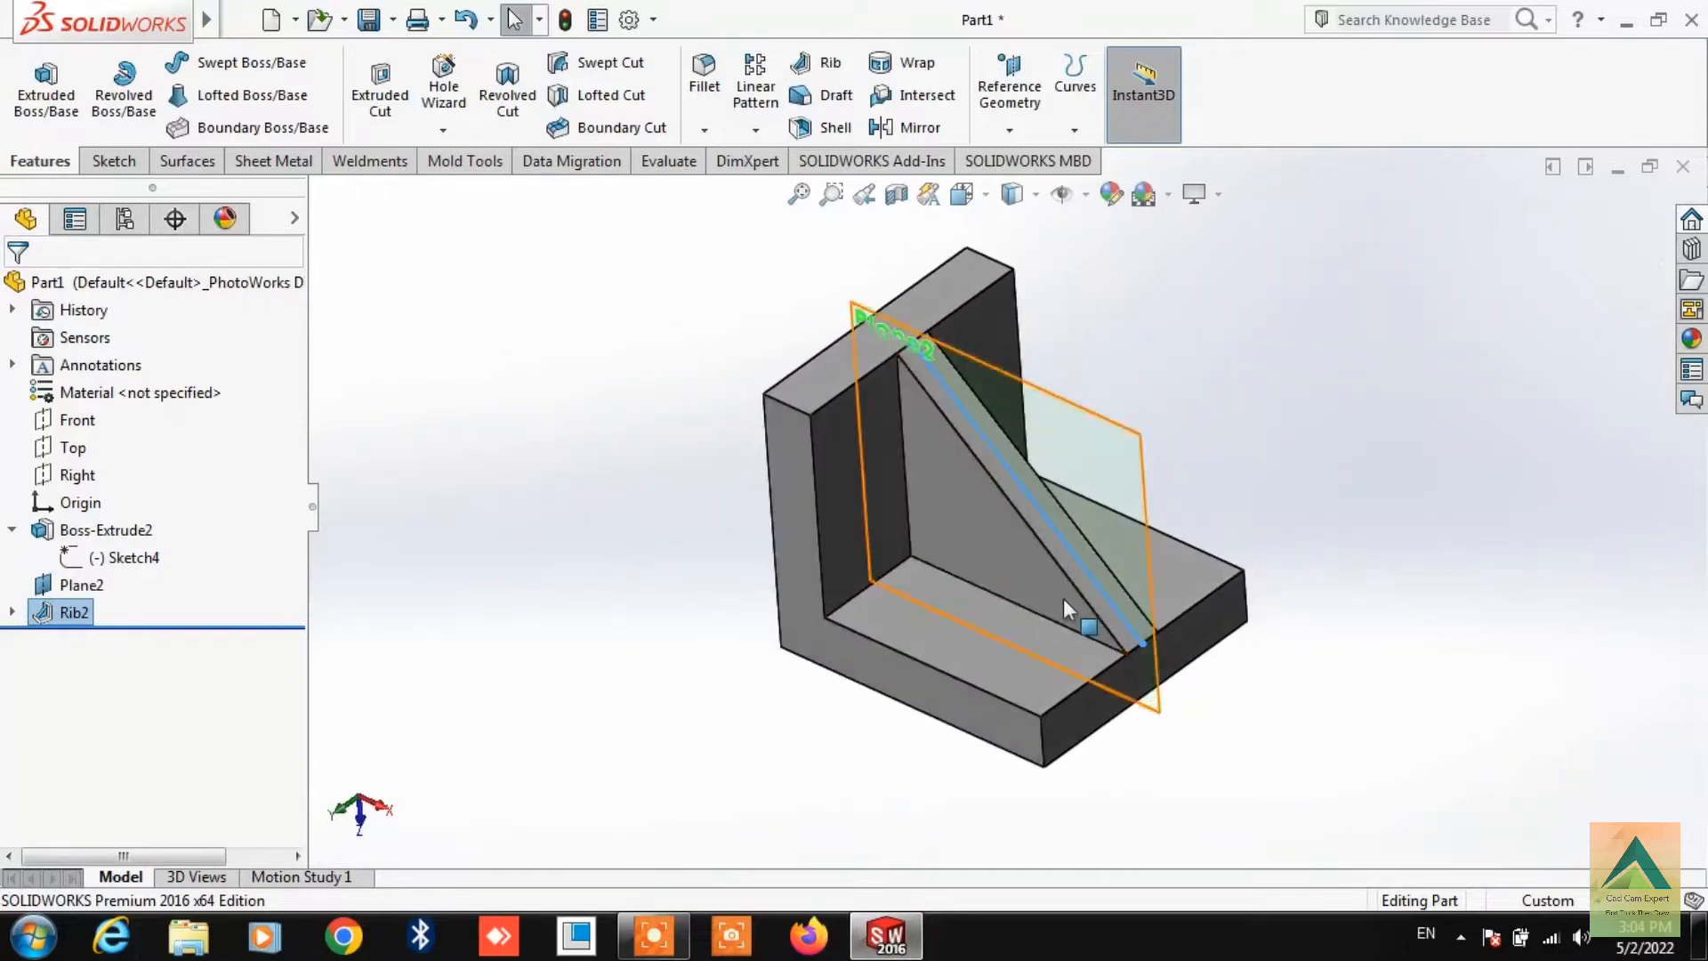
- Edit the bracket's rib to switch on its 5-degree draft with the outward option, and inspect the tapered rib
right_click(69, 614)
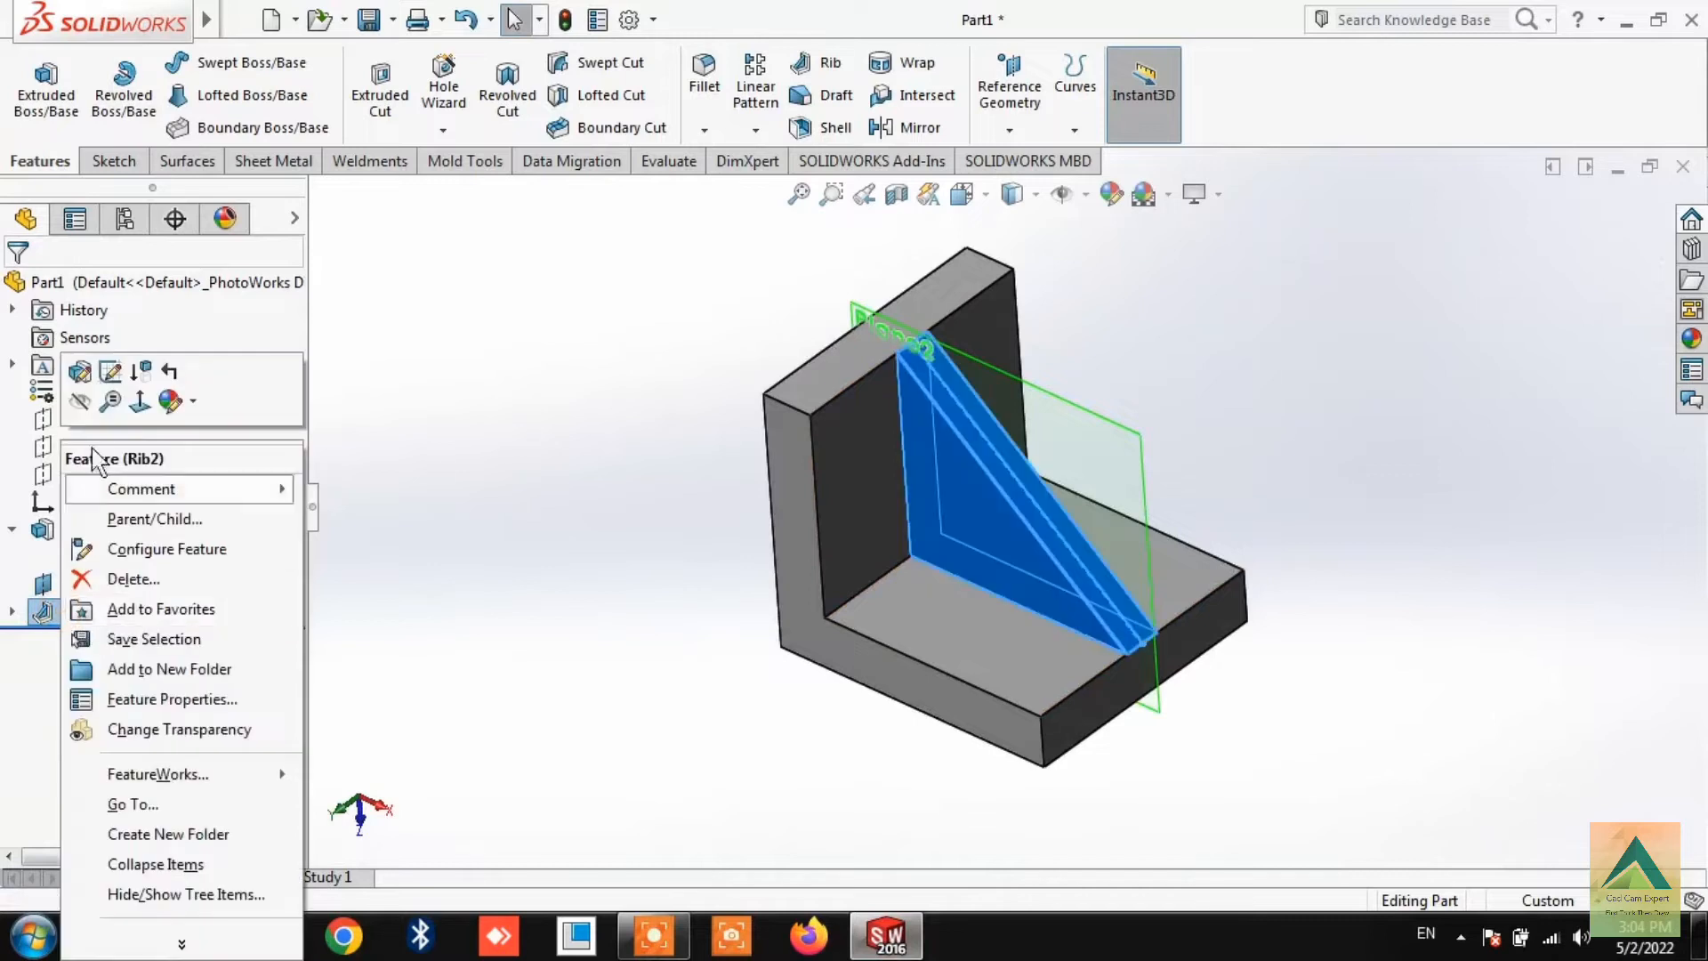
click(110, 372)
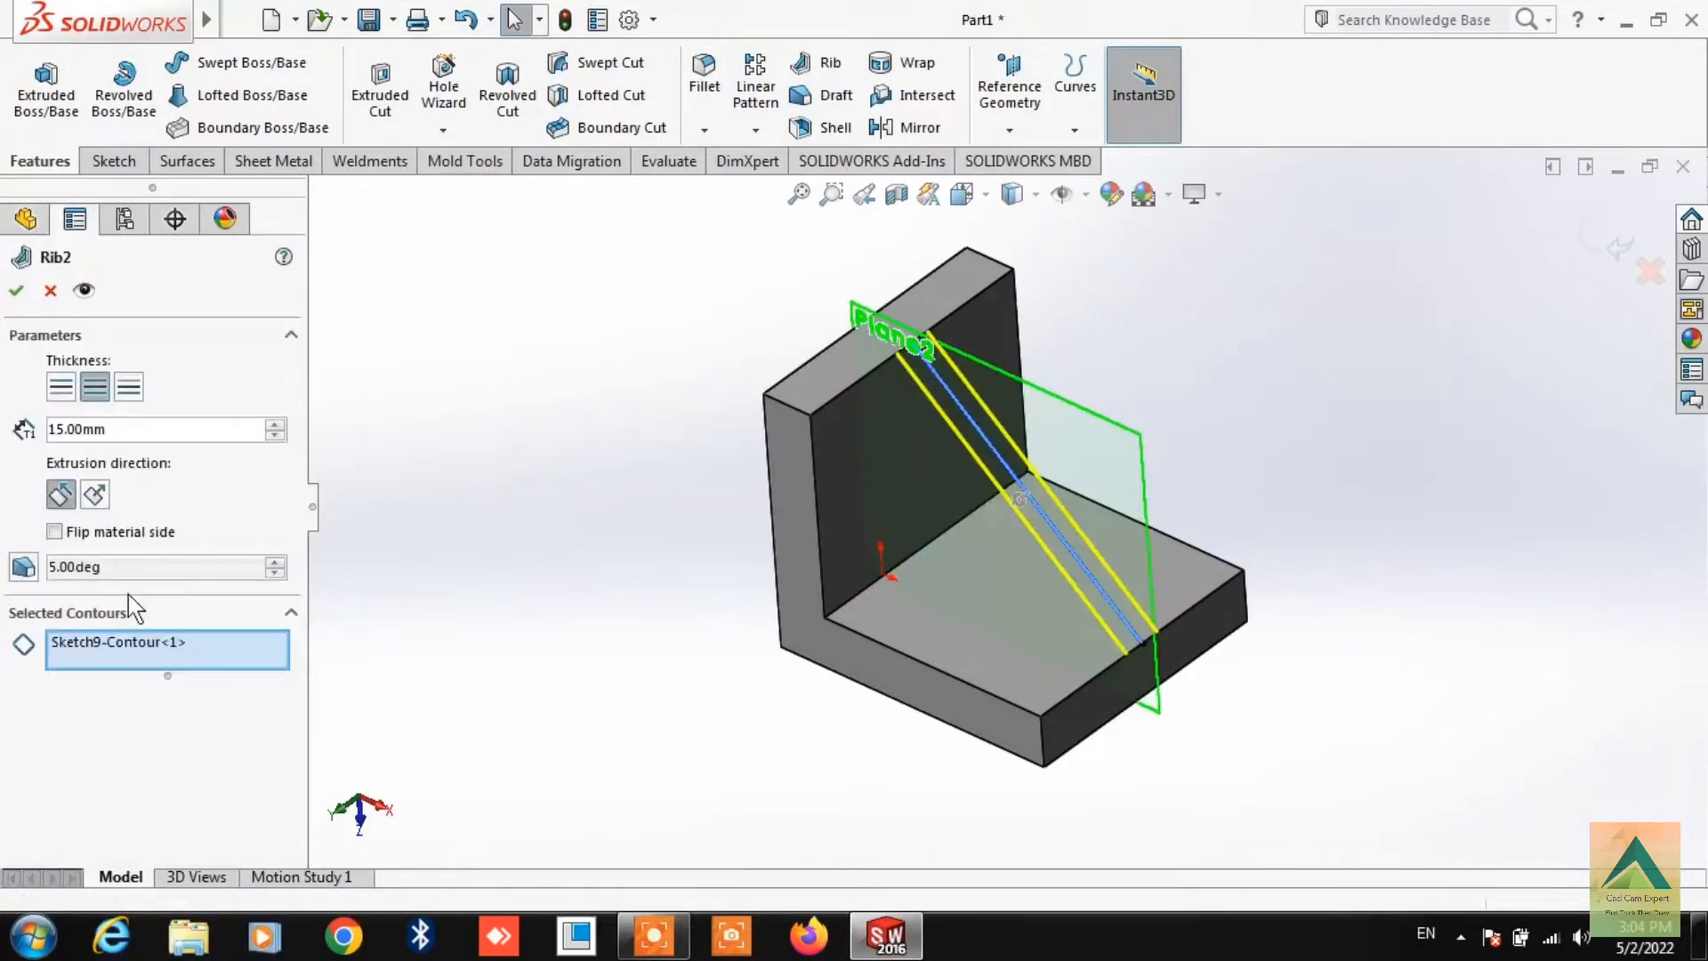
click(23, 566)
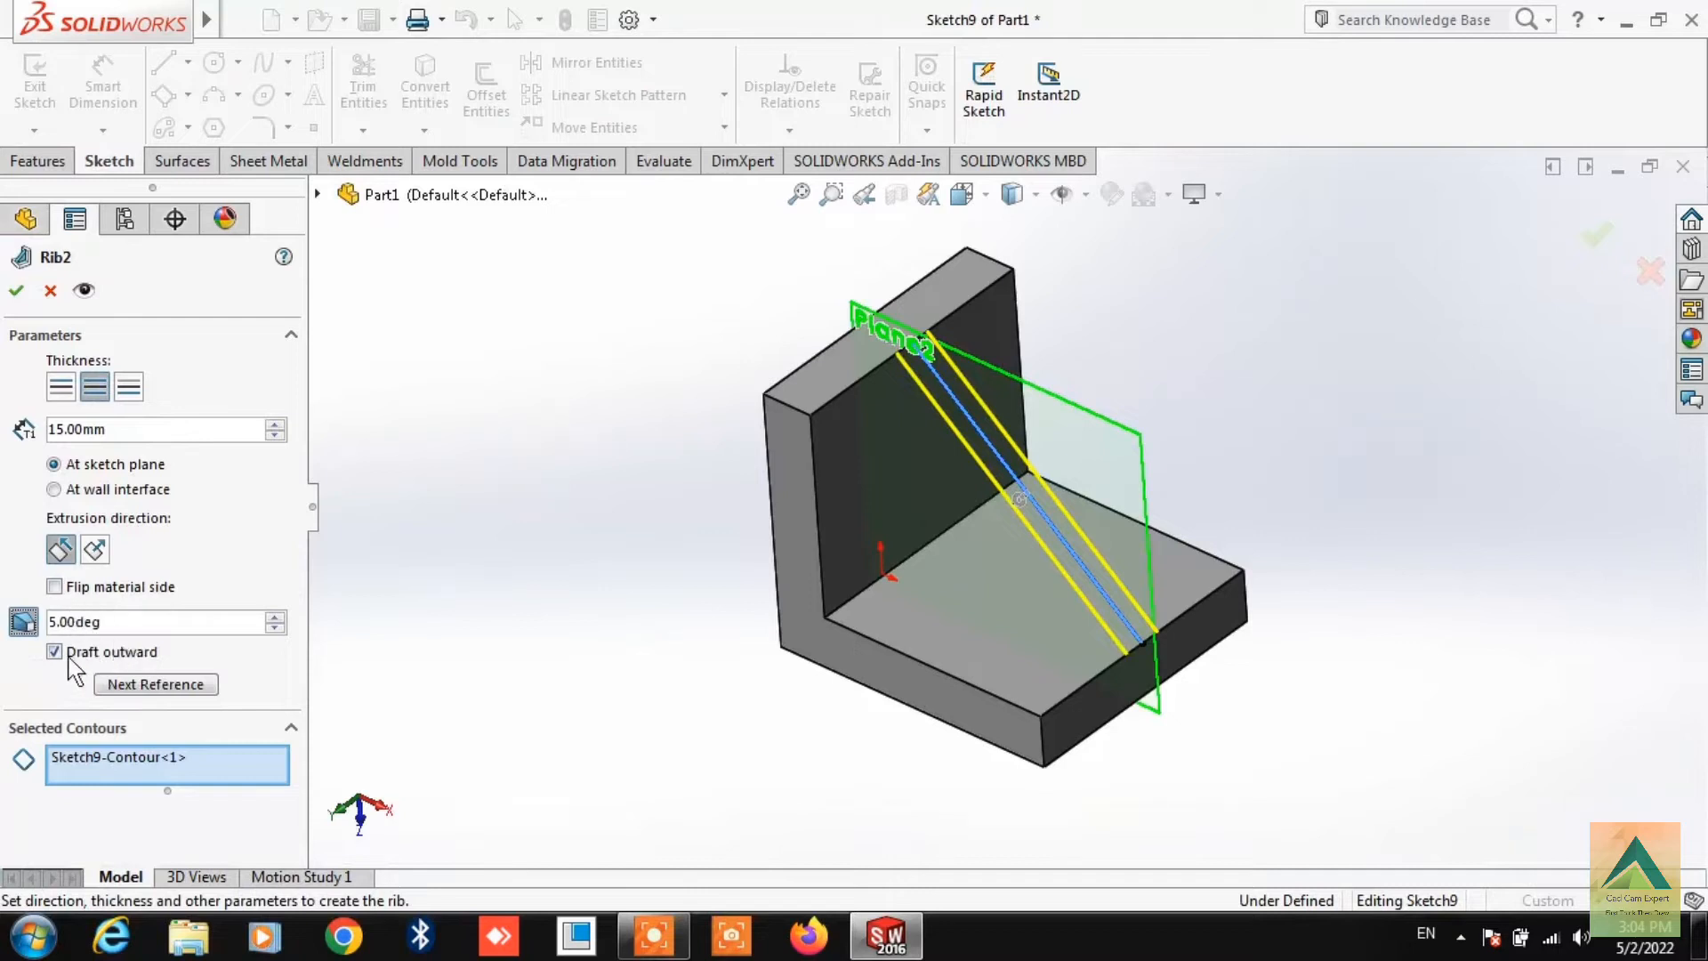
click(9, 294)
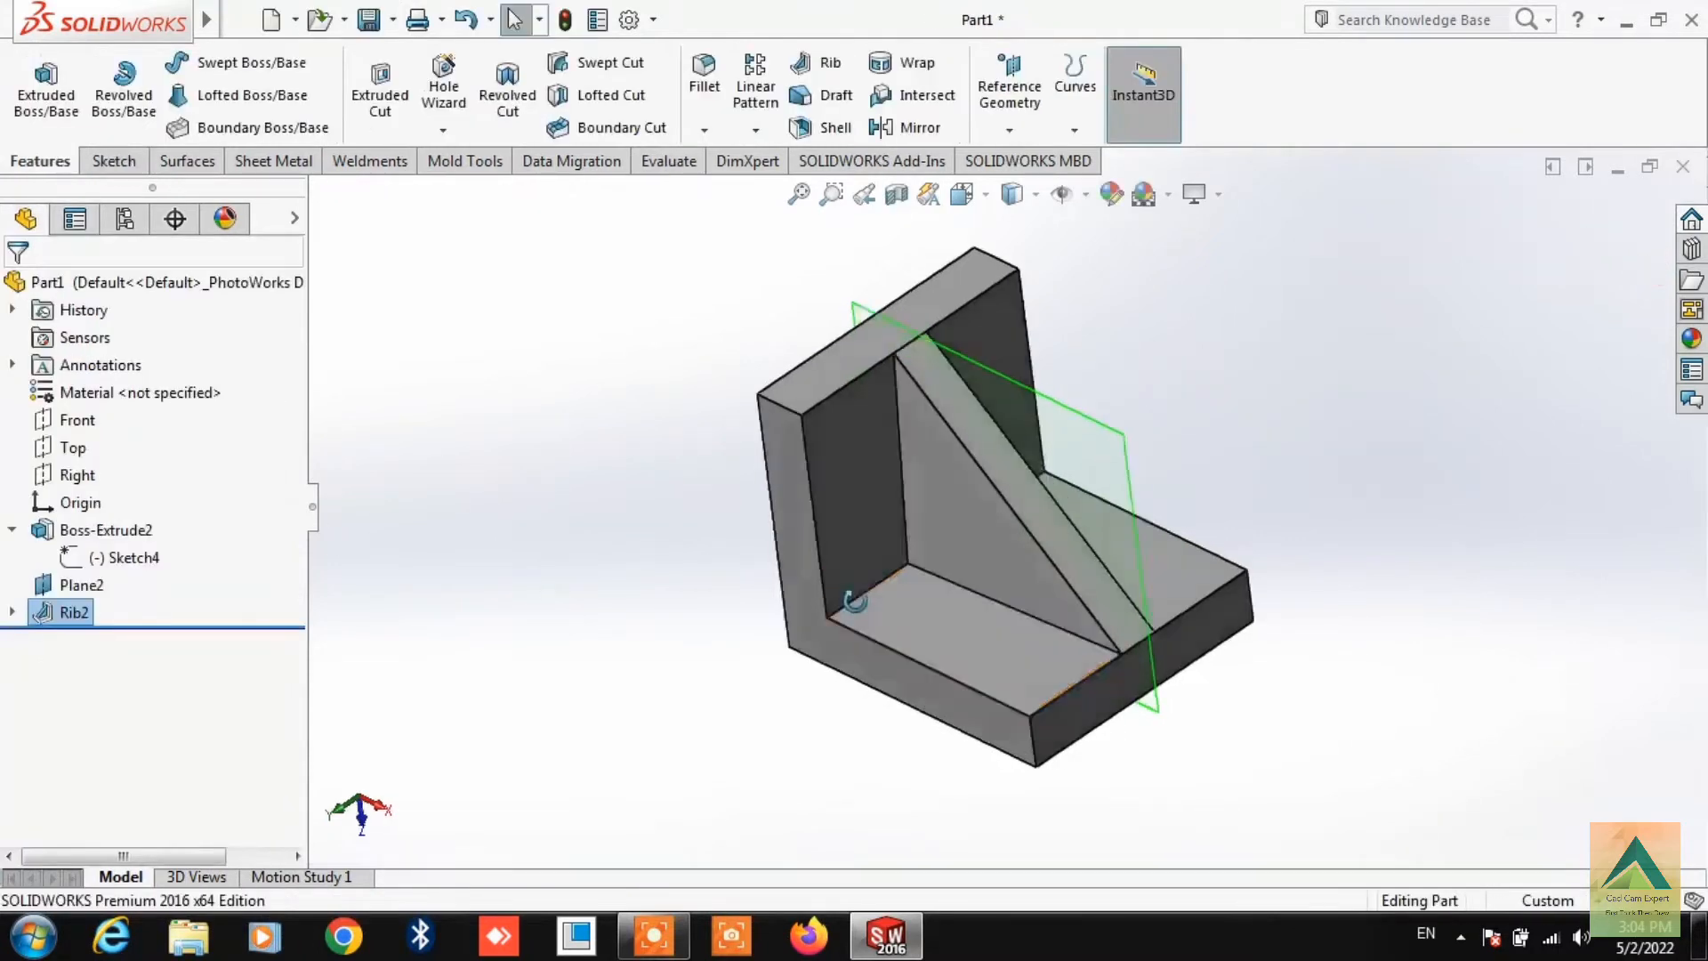
mouse_move(854, 601)
middle_down()
mouse_move(827, 613)
mouse_move(843, 610)
middle_up()
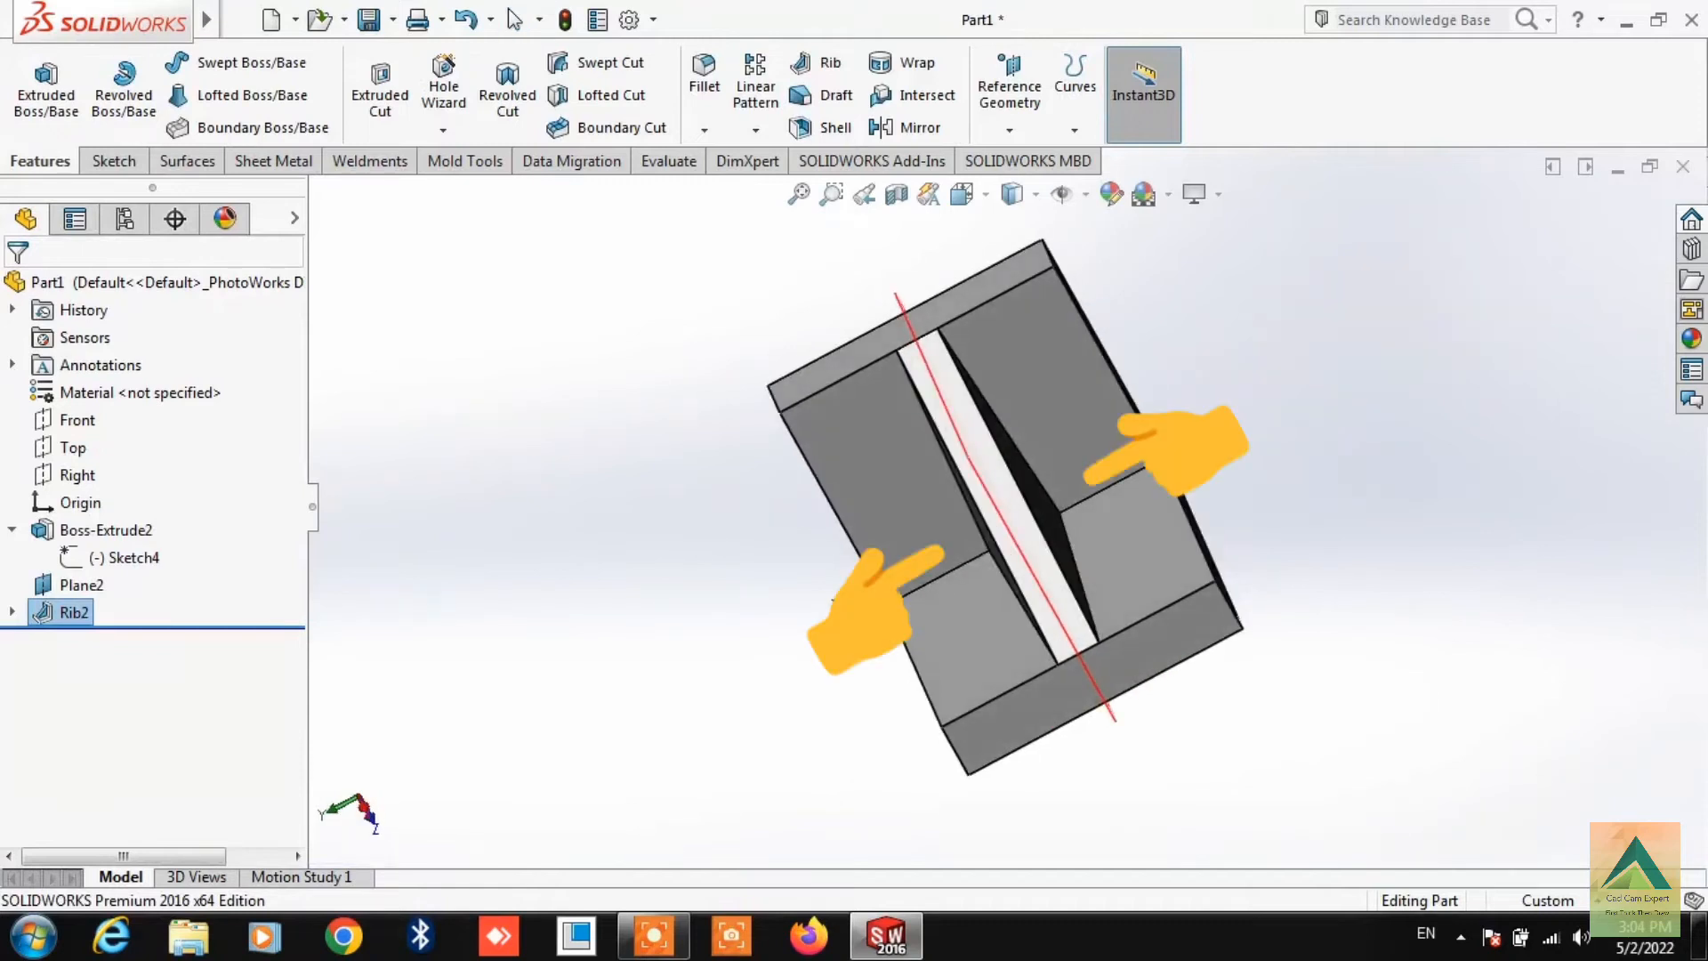
middle_drag(1055, 501, 1039, 531)
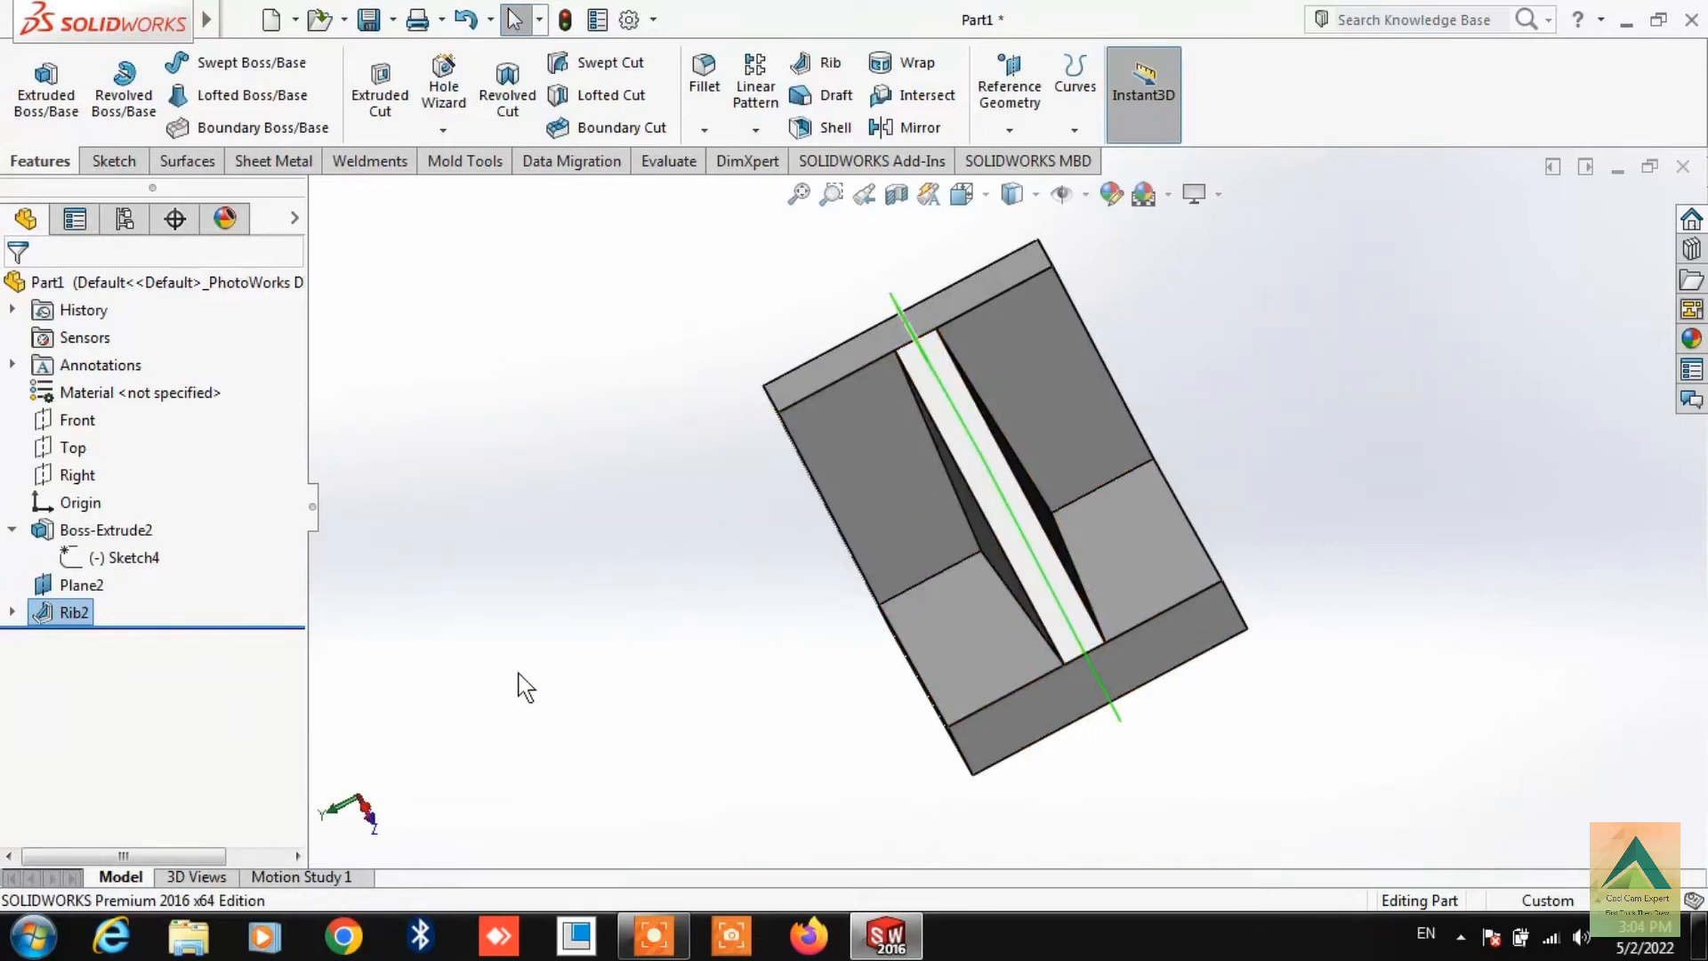
middle_drag(594, 636, 630, 621)
click(627, 927)
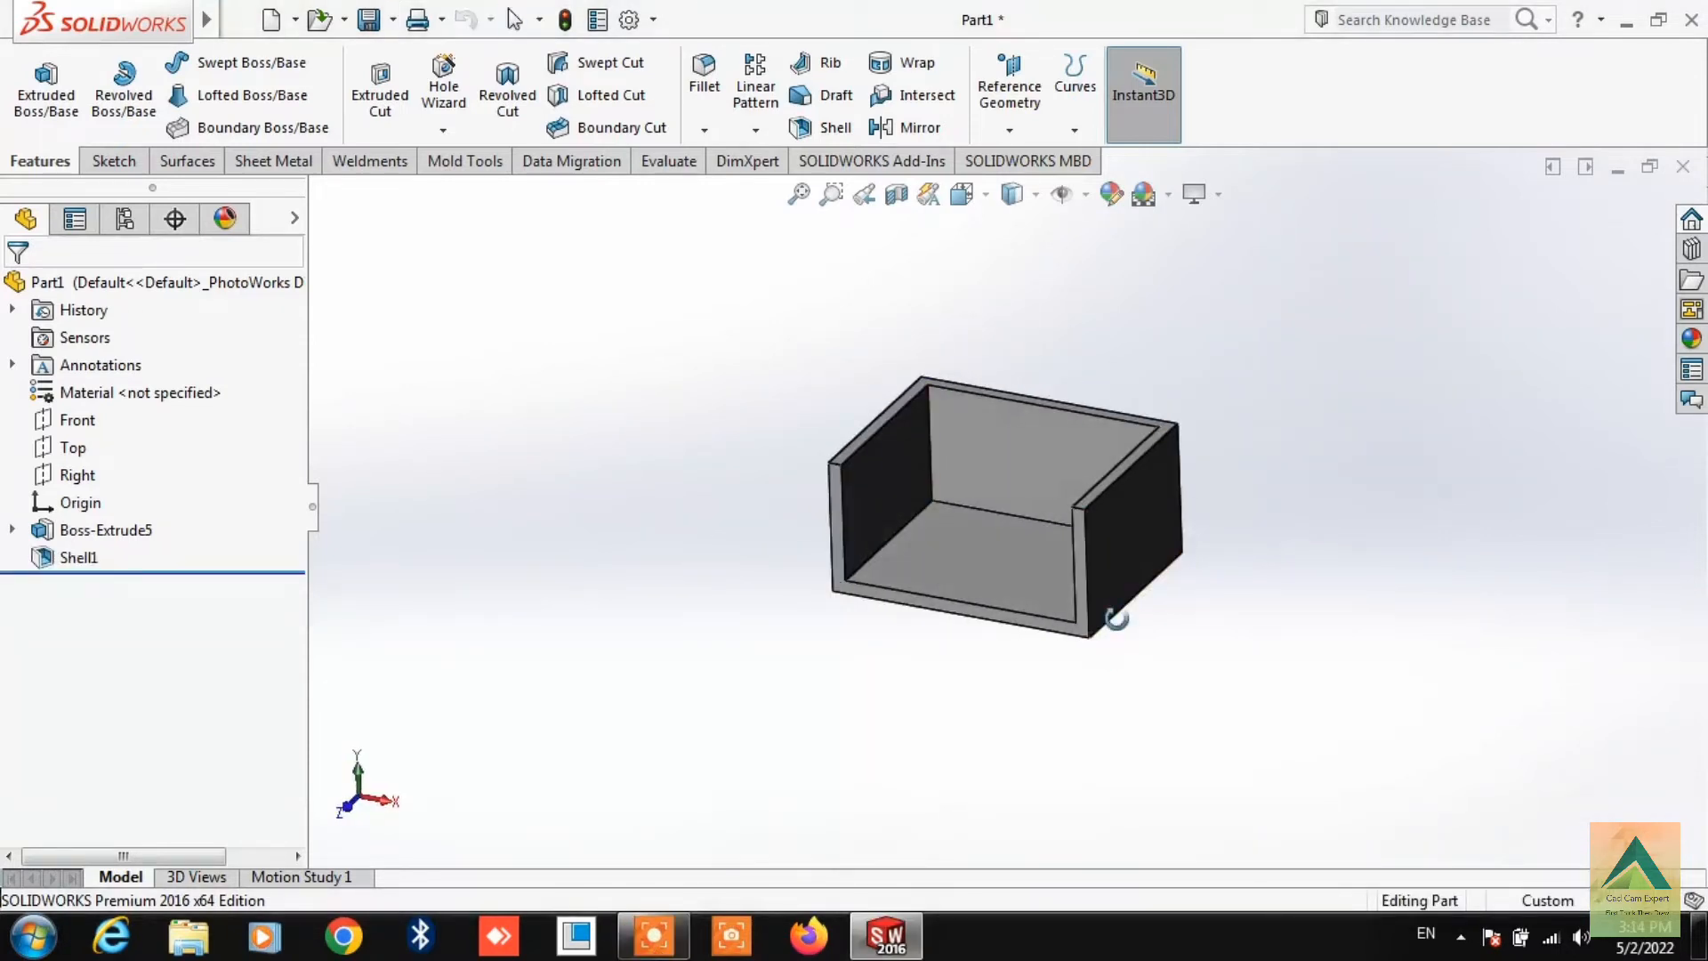
- Start a sketch on the Right plane of the shelled box and orient the view to its left side
middle_drag(1117, 620, 1163, 683)
scroll(1146, 449, down, 2)
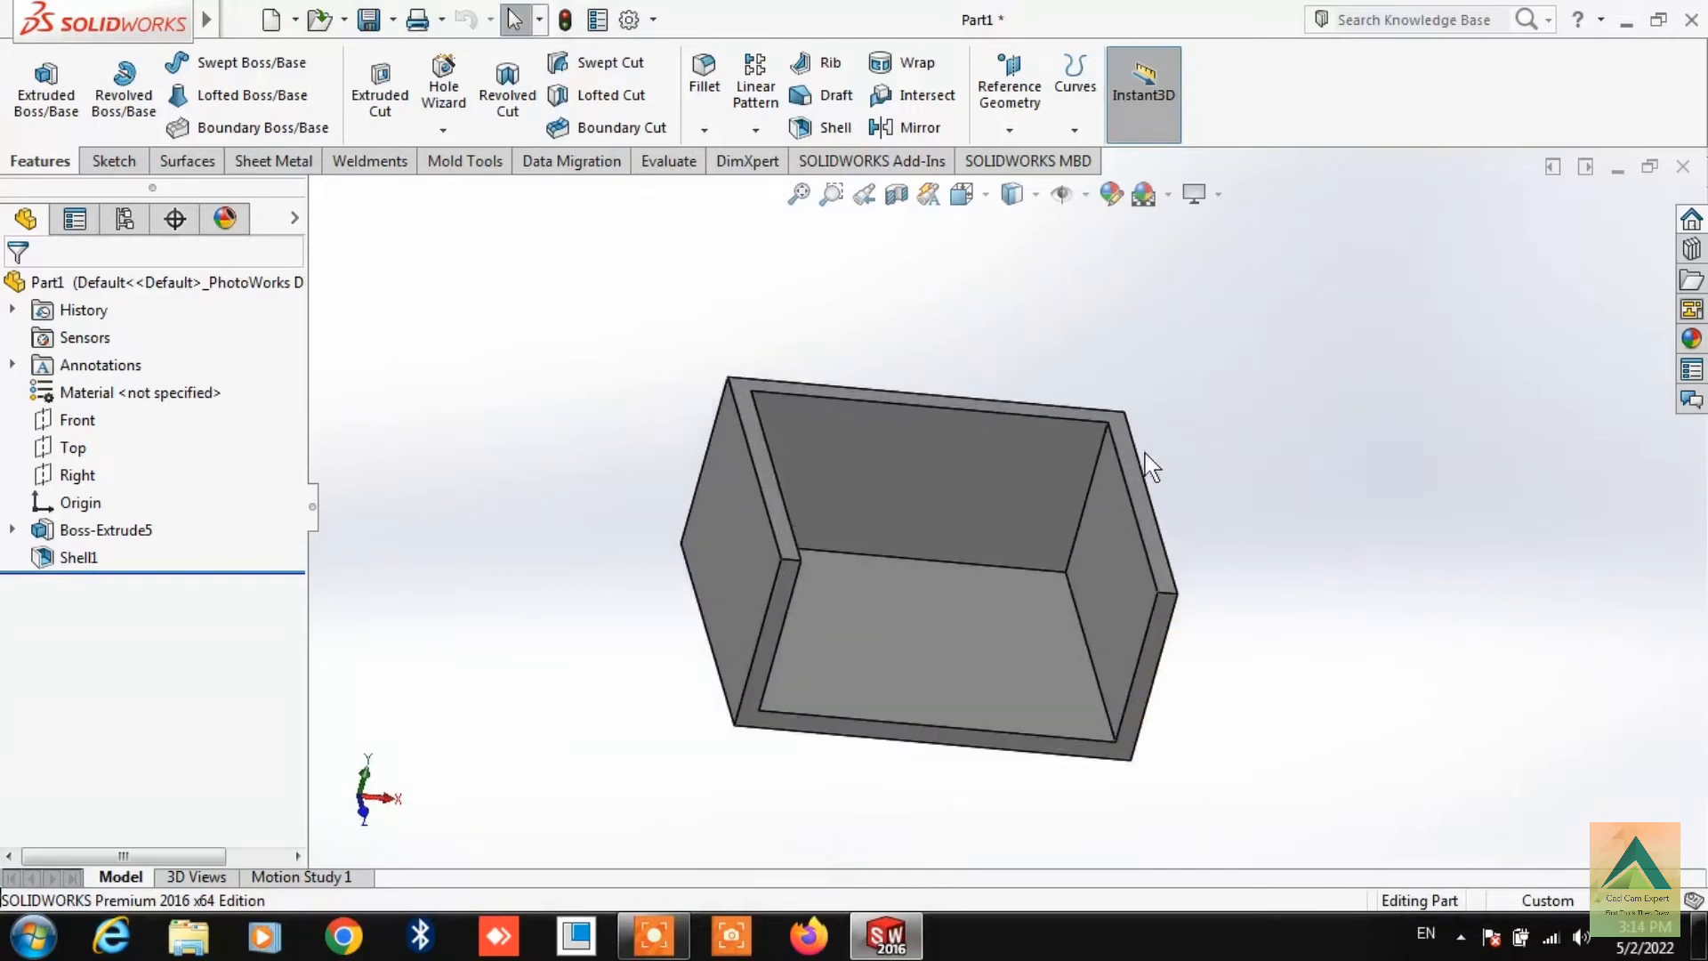
middle_drag(1289, 425, 1303, 357)
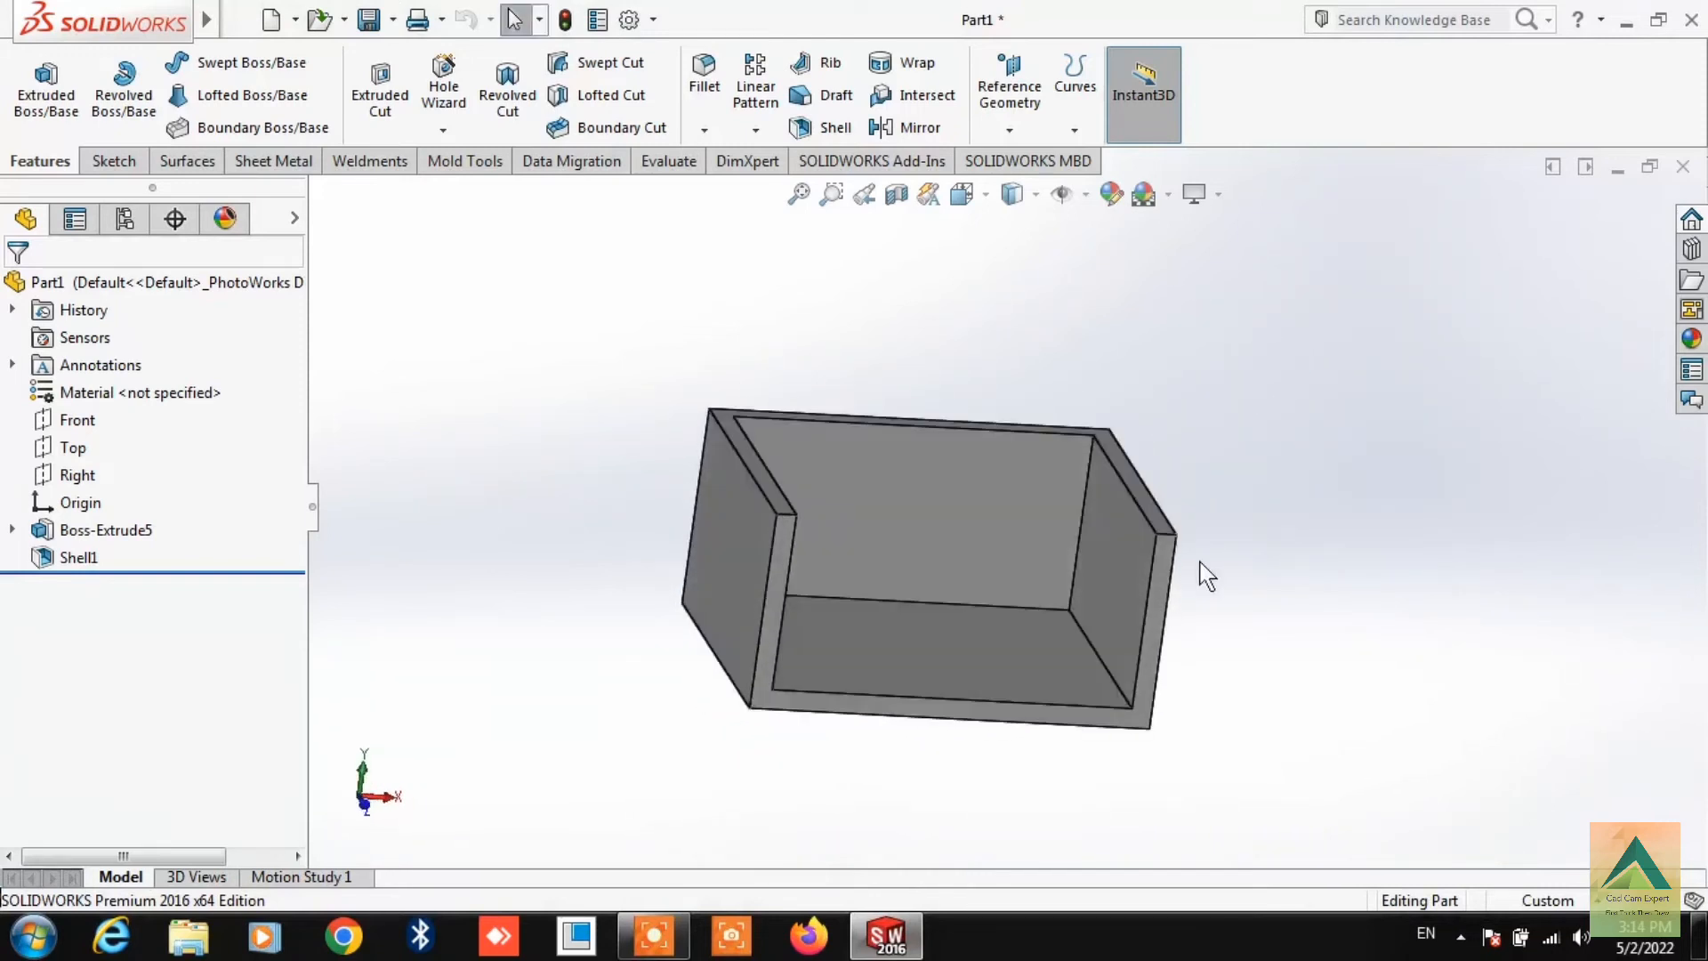
click(72, 479)
click(88, 438)
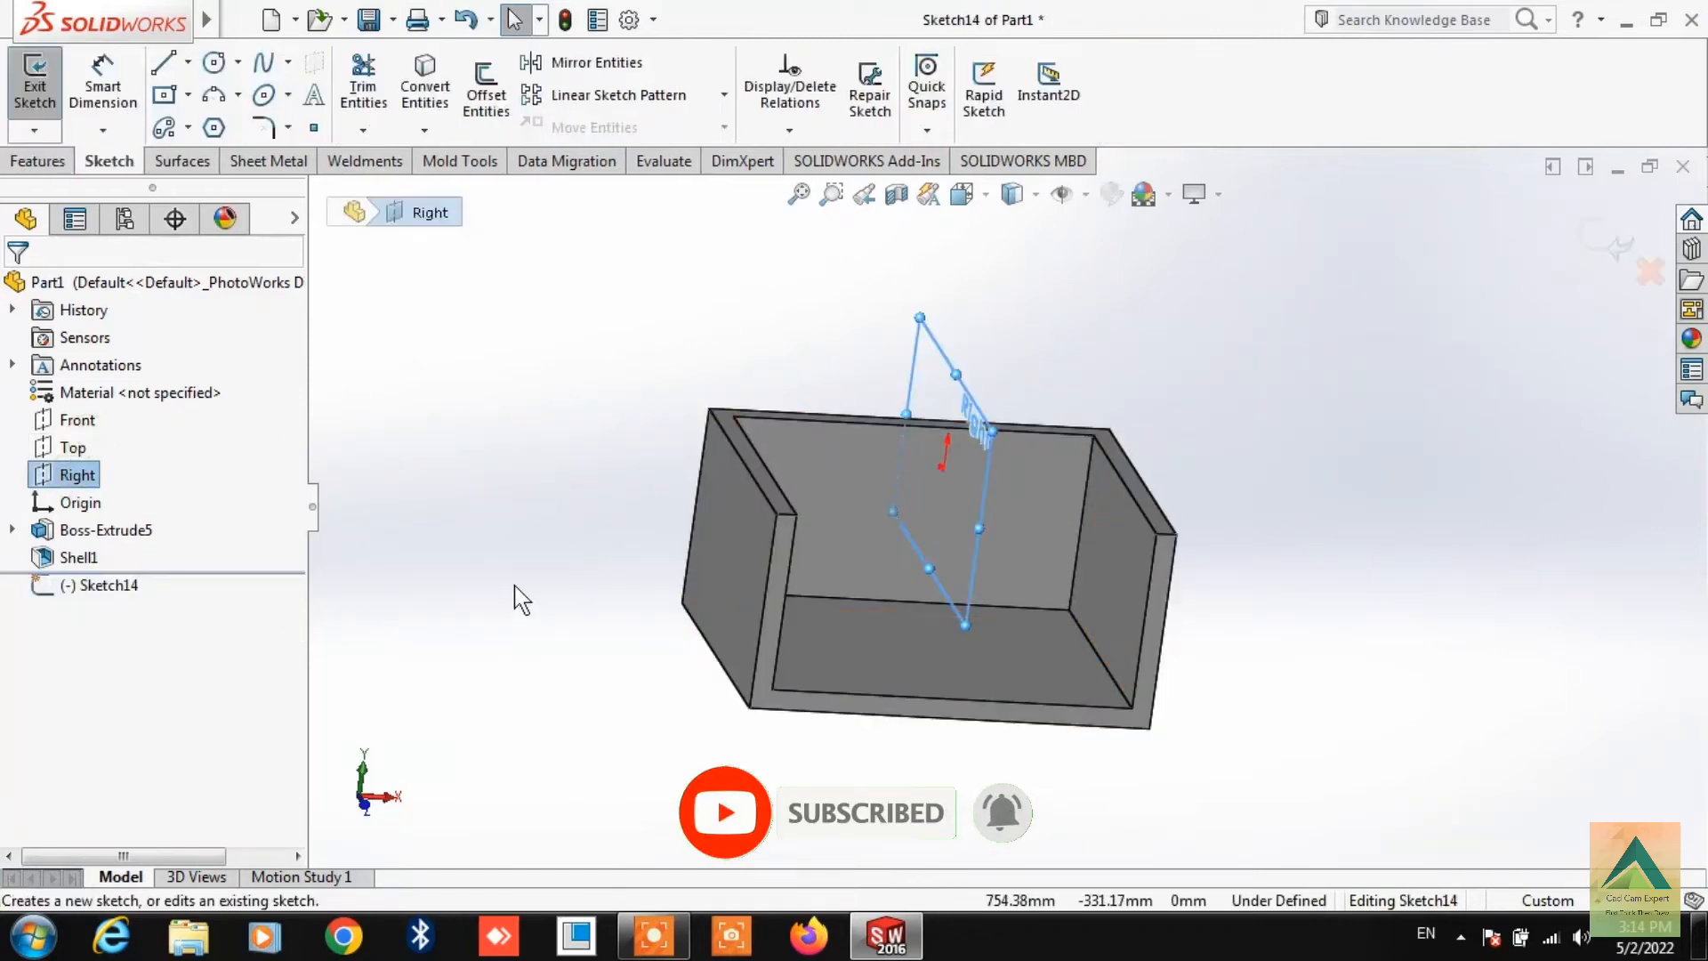
key(space)
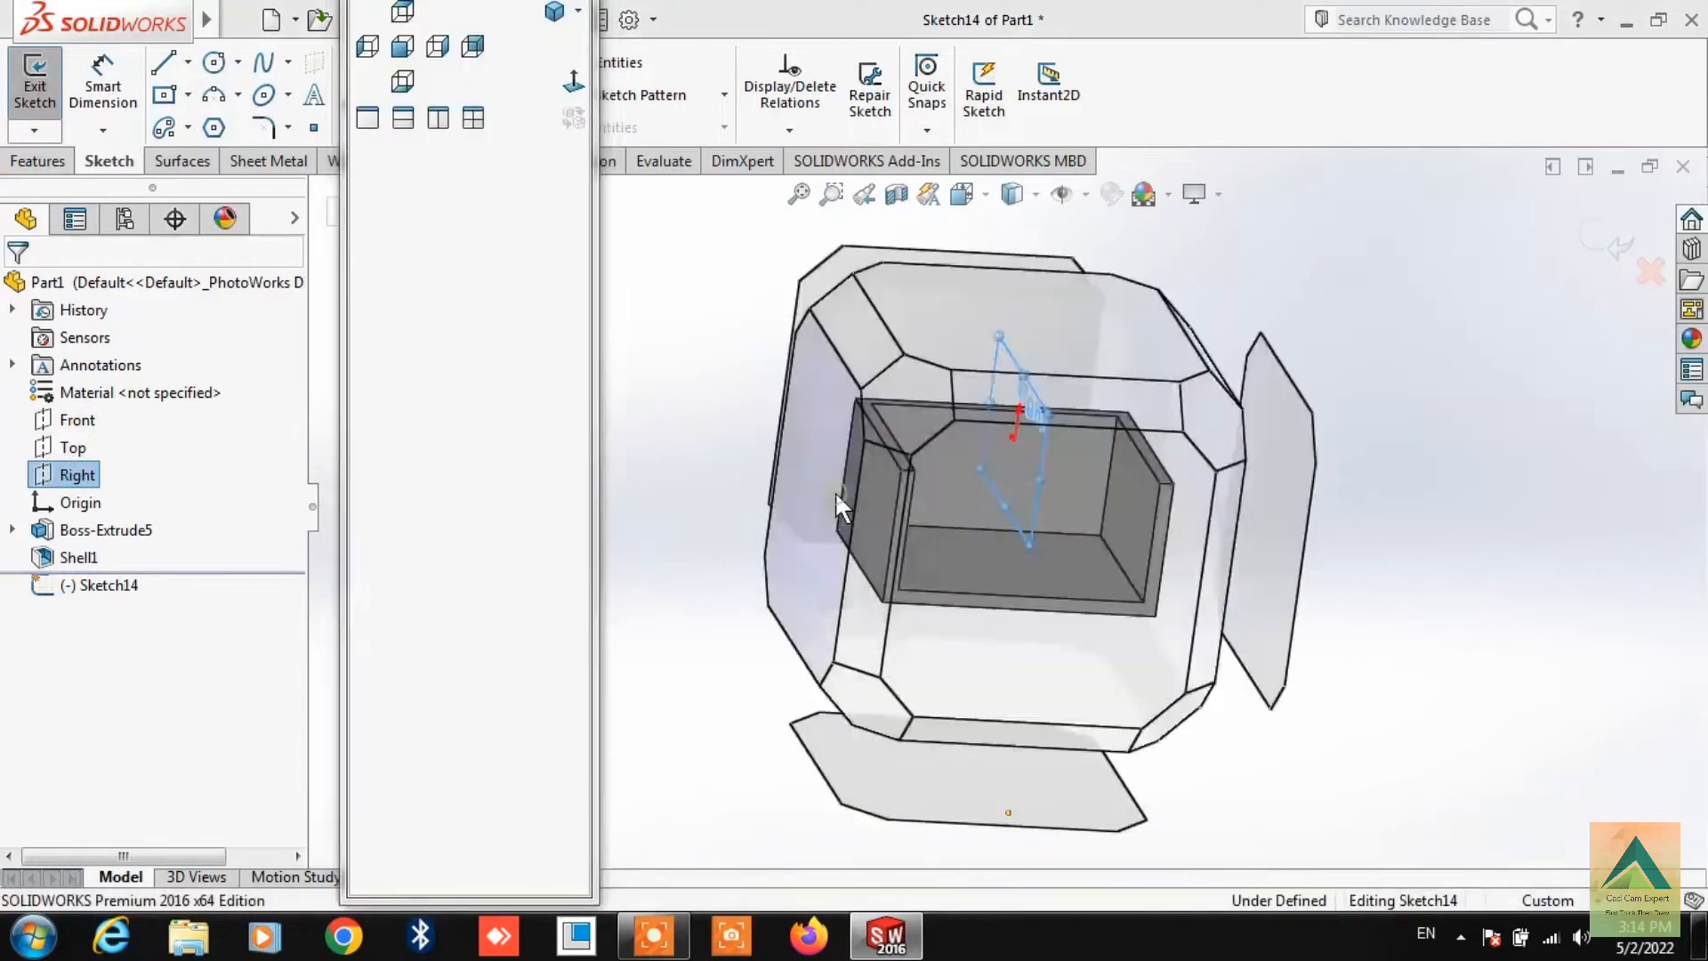
click(834, 491)
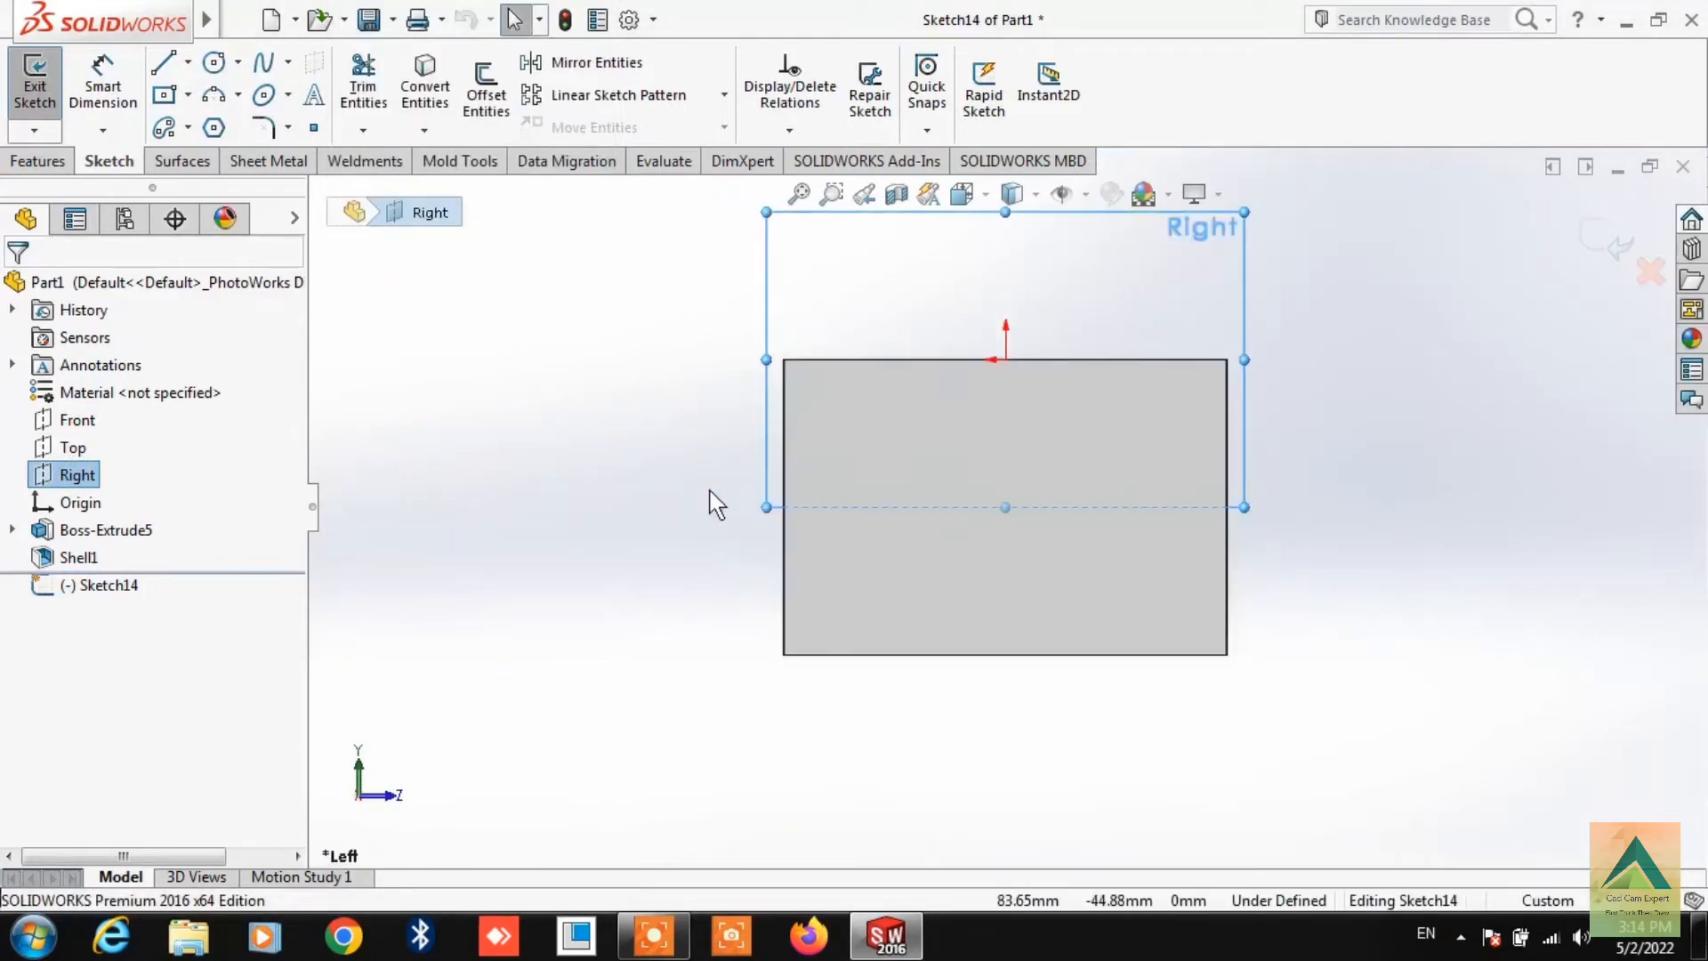
- Show hidden lines and sketch a diagonal from the inner back wall, about 17 mm below the top, to the inner floor, about 18 mm from the open end
click(1030, 194)
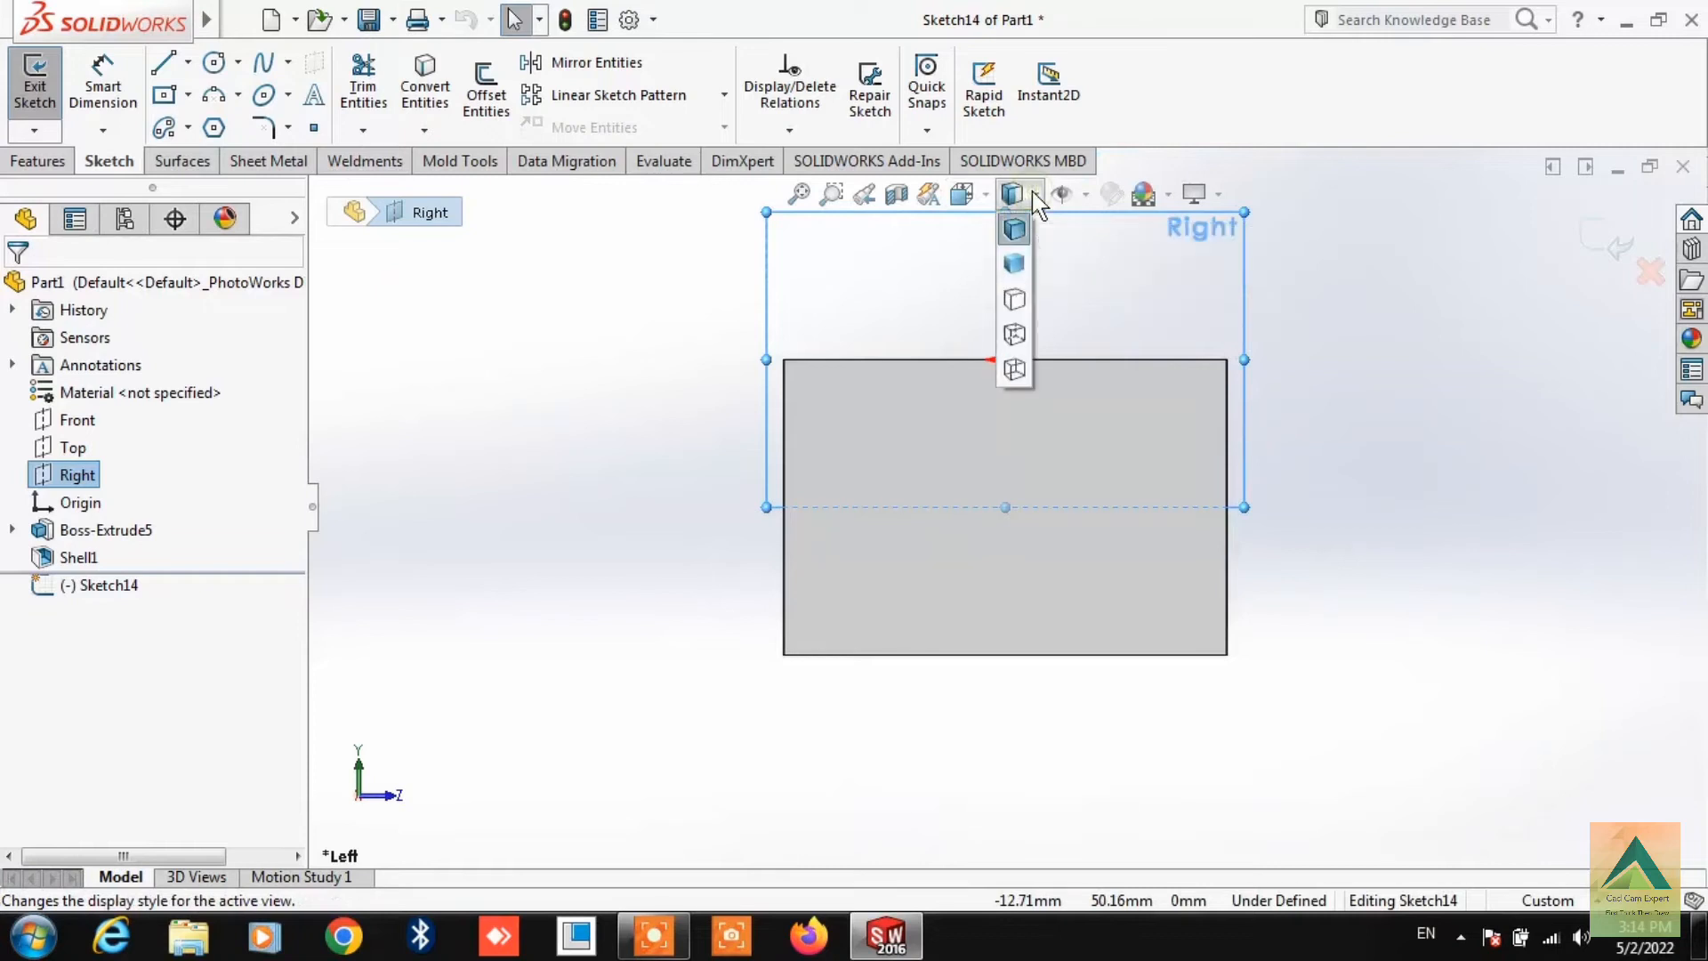
click(1014, 338)
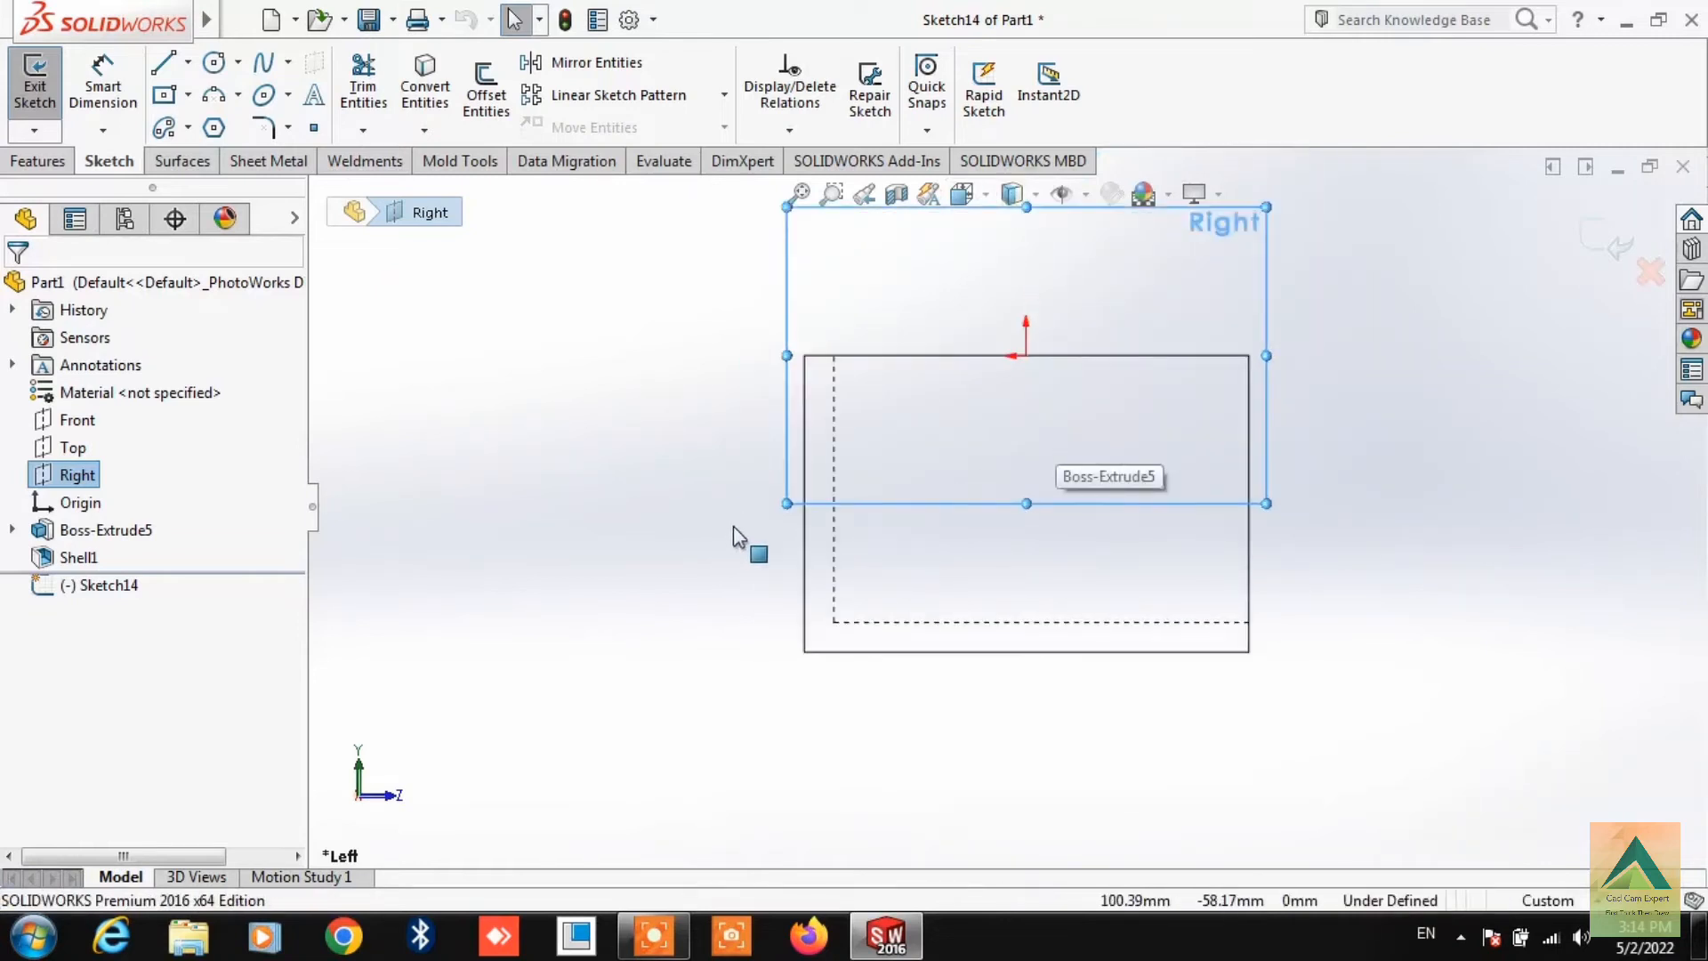
scroll(1246, 361, down, 2)
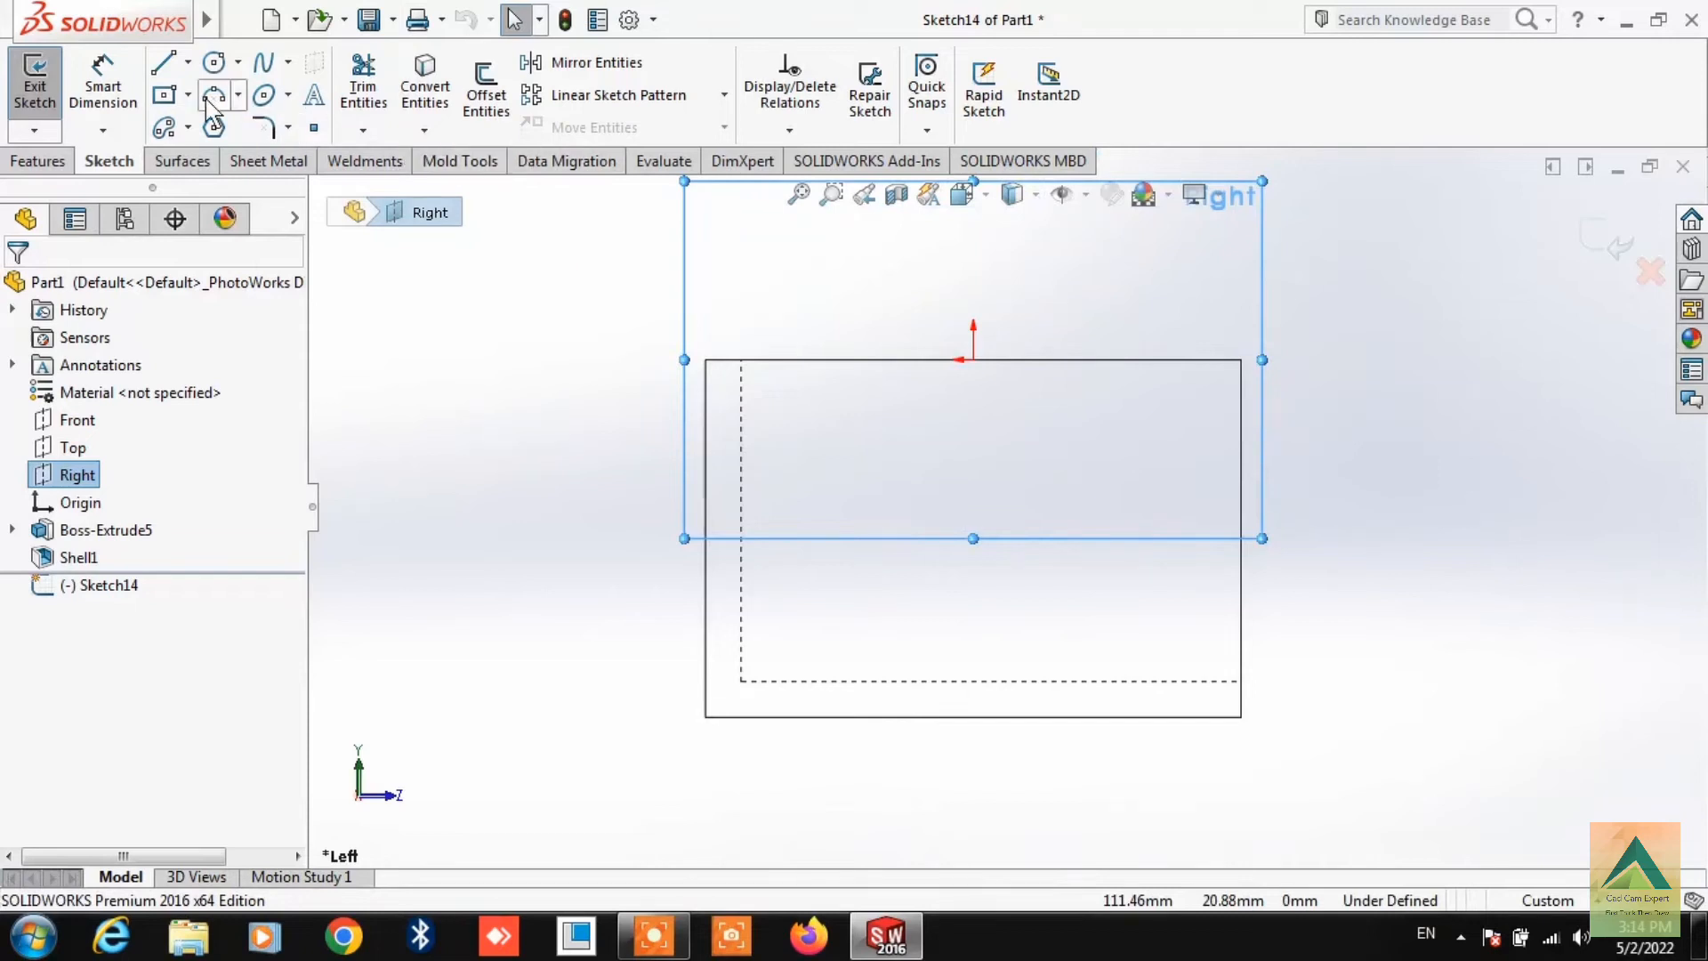
click(163, 62)
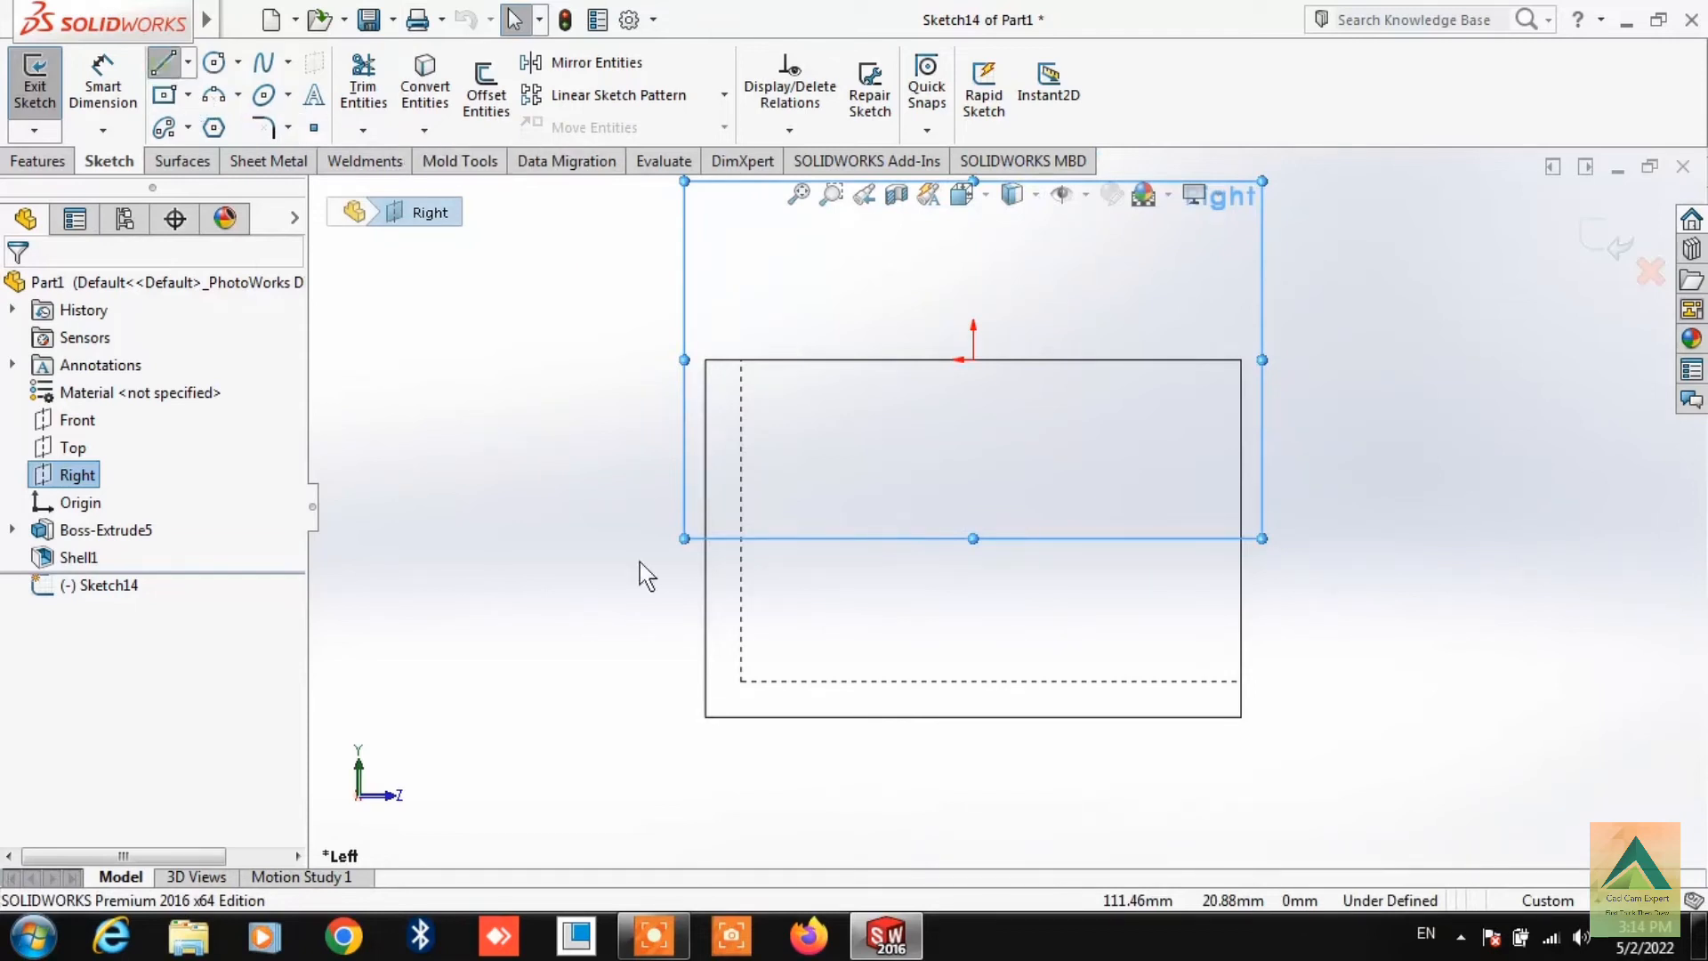
click(741, 419)
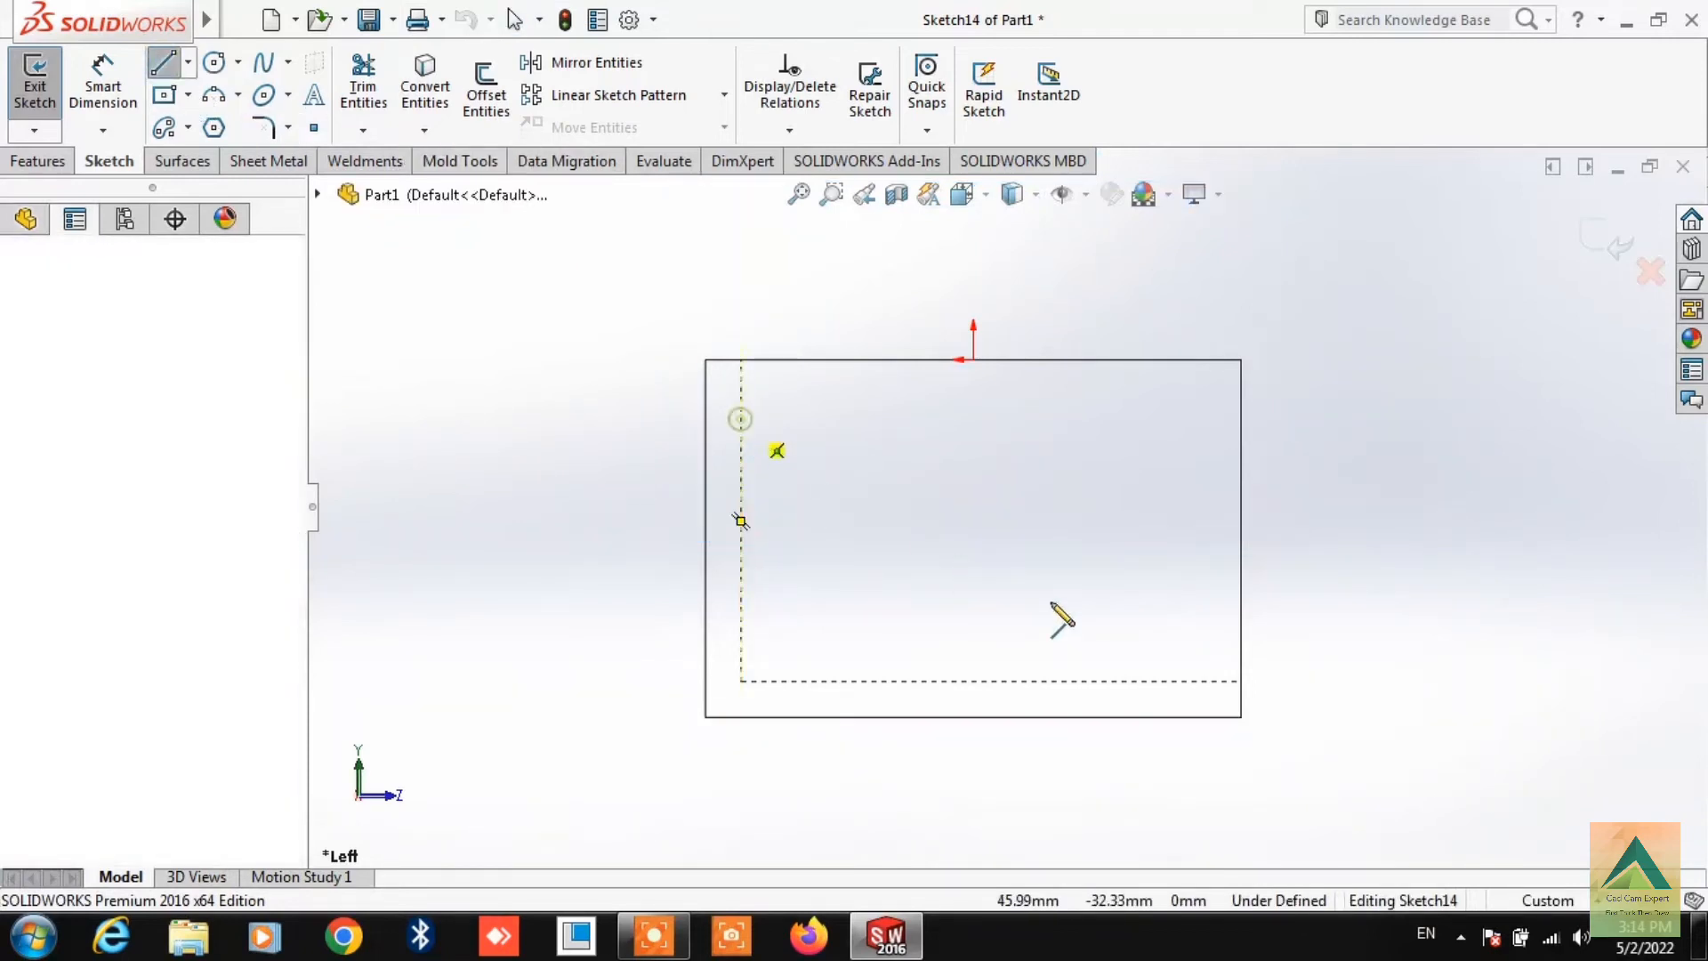
click(1178, 681)
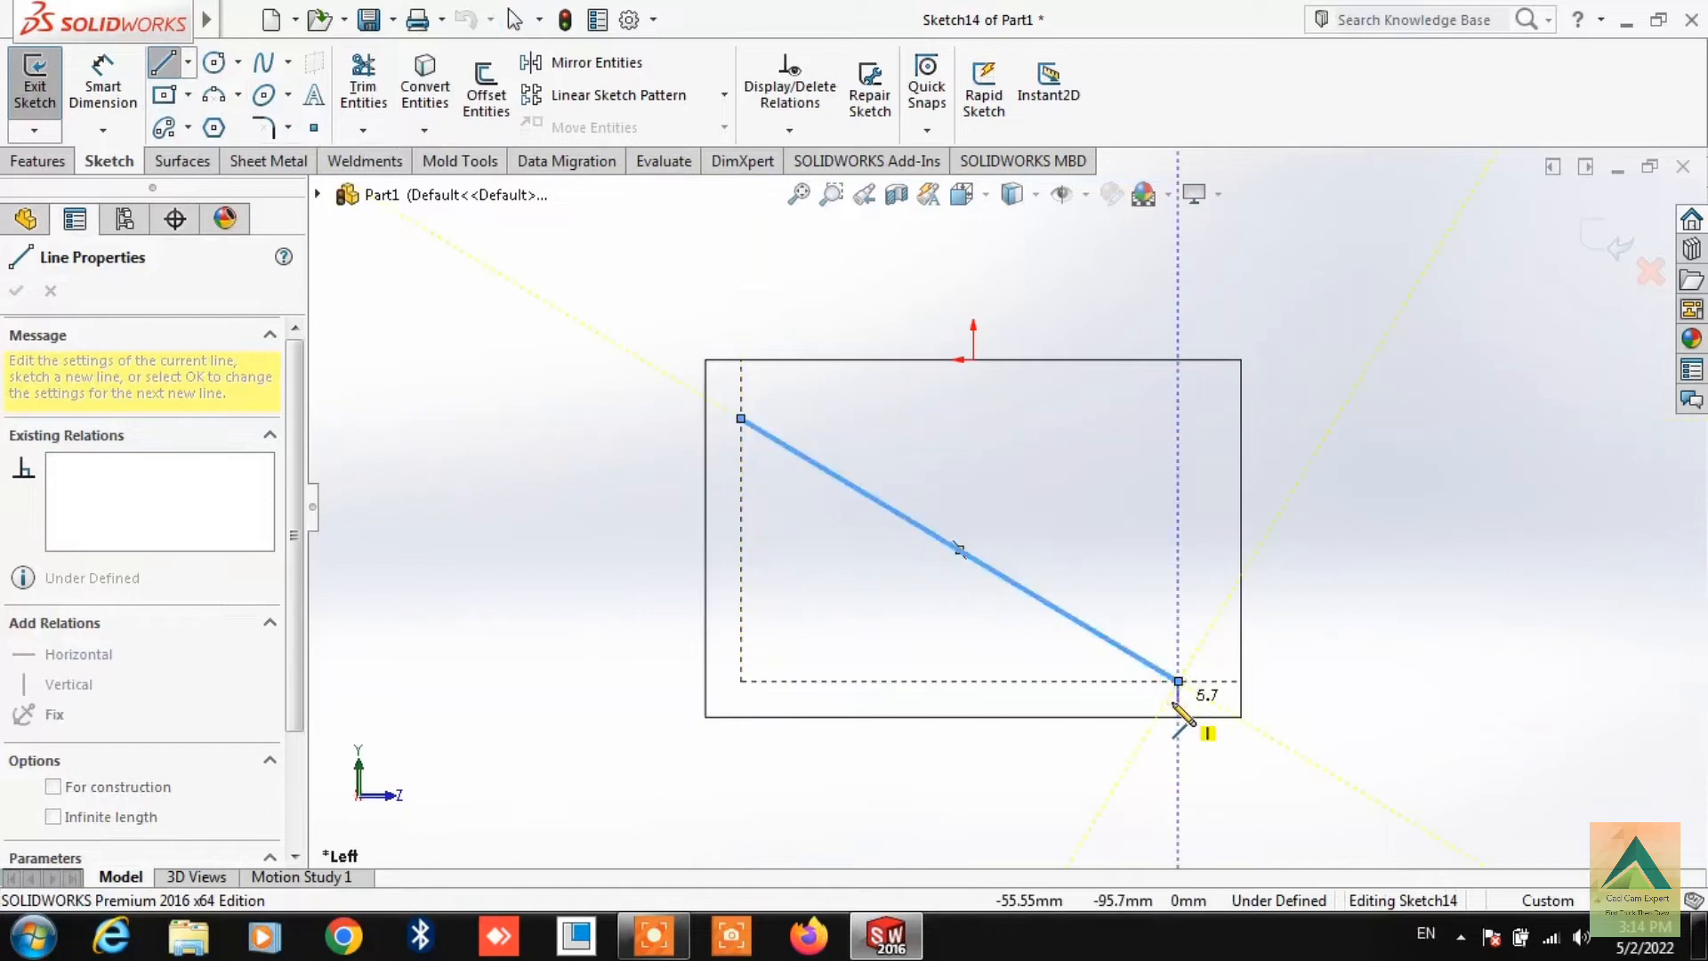
key(Escape)
key(Escape)
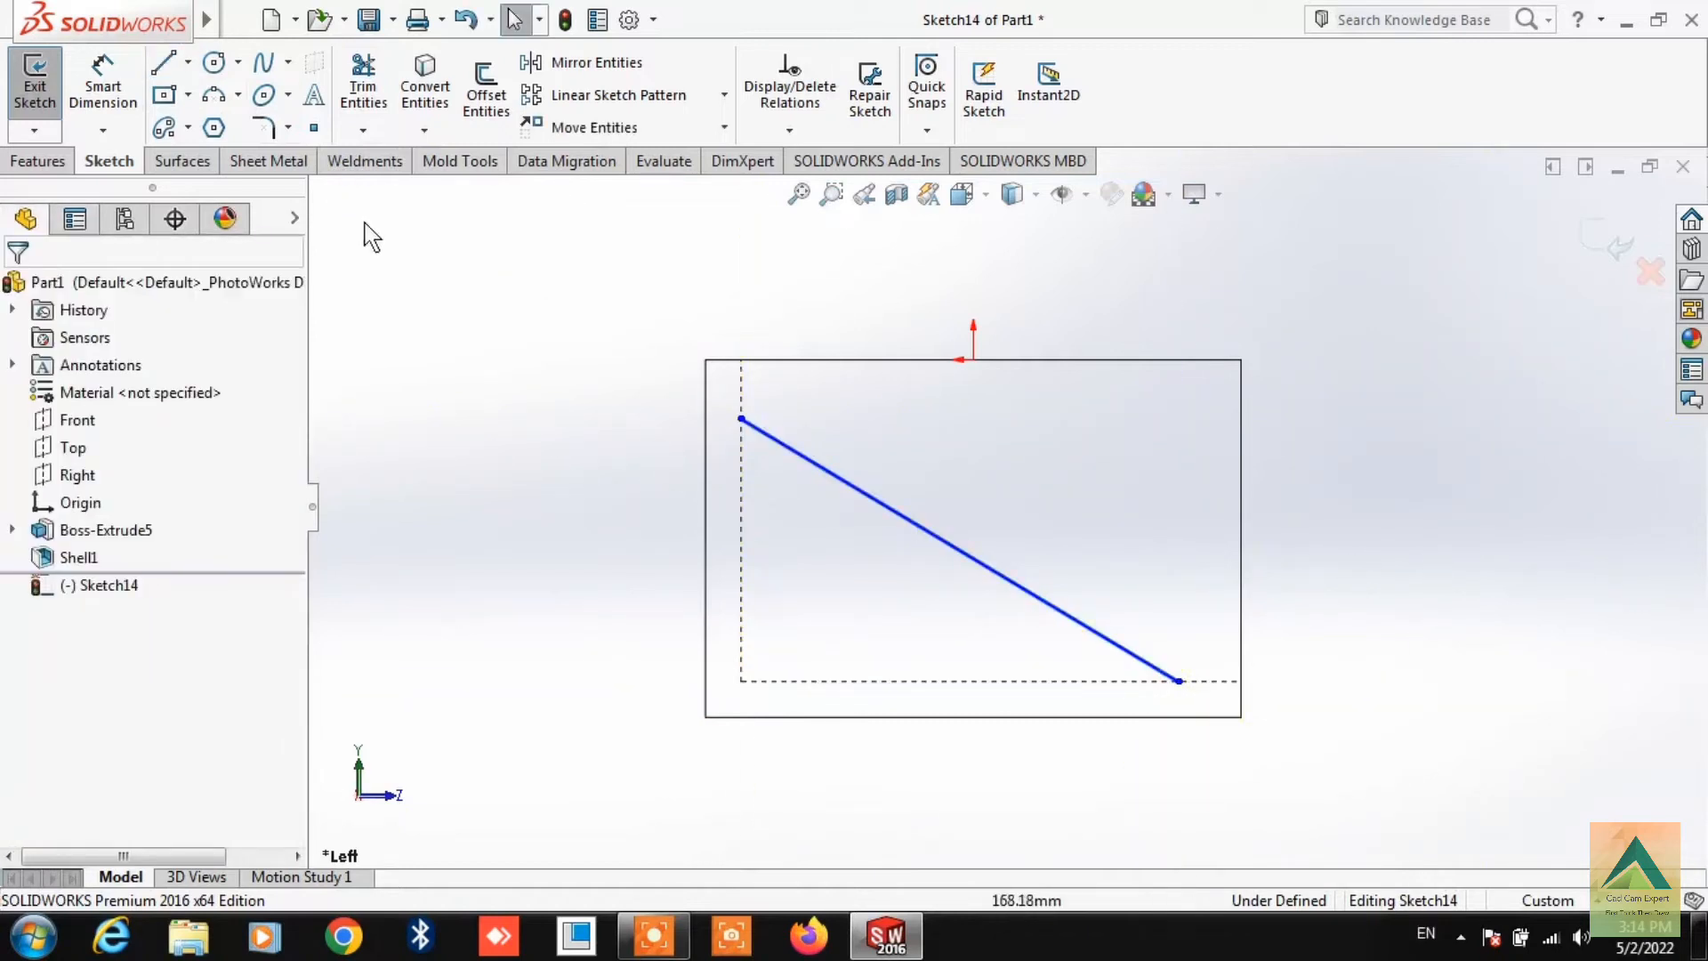
- Dimension the diagonal line's upper endpoint at 15 mm below the box's top edge
click(112, 89)
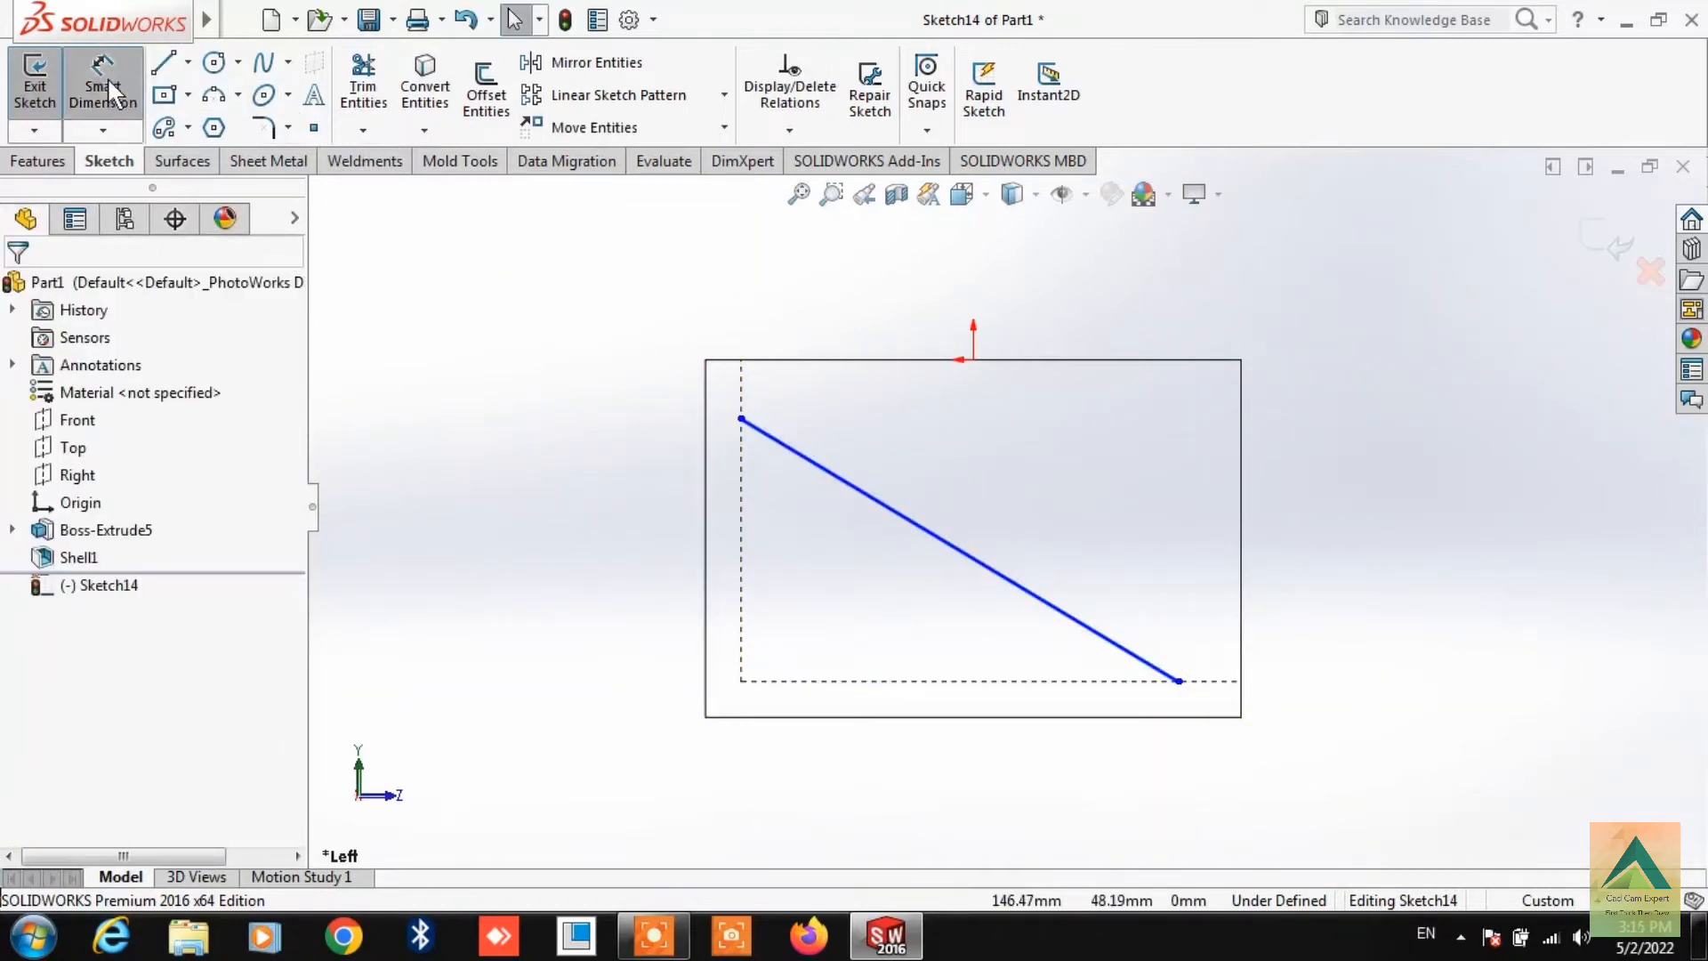
click(741, 418)
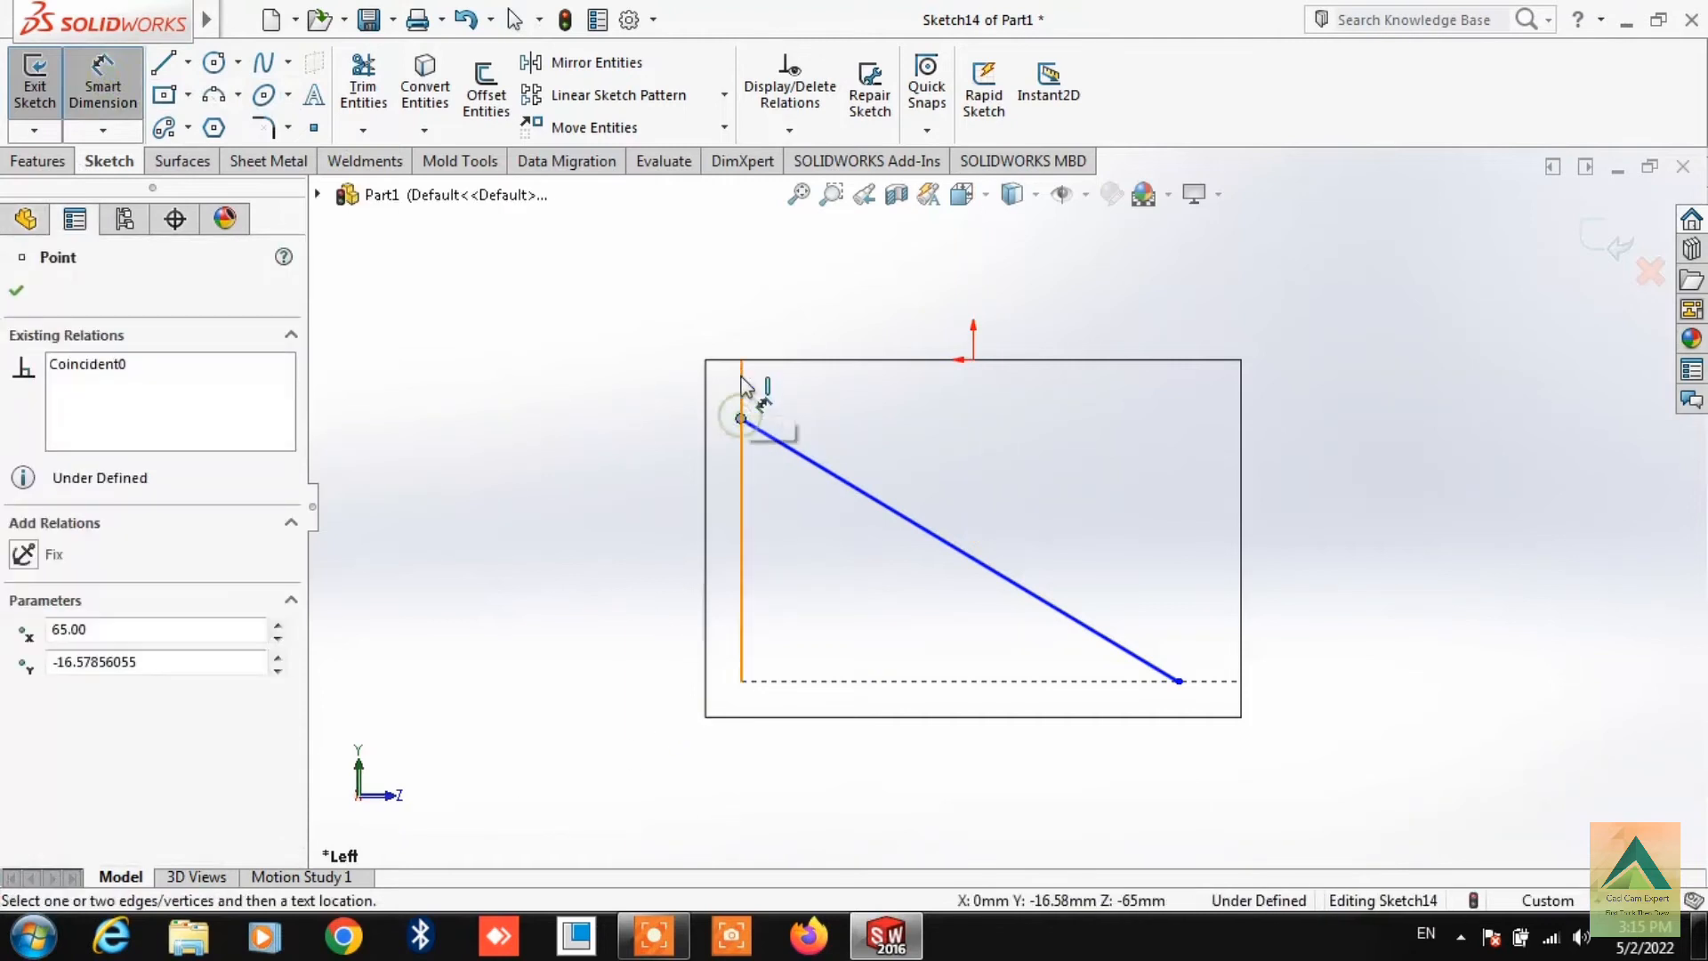
click(800, 362)
click(624, 366)
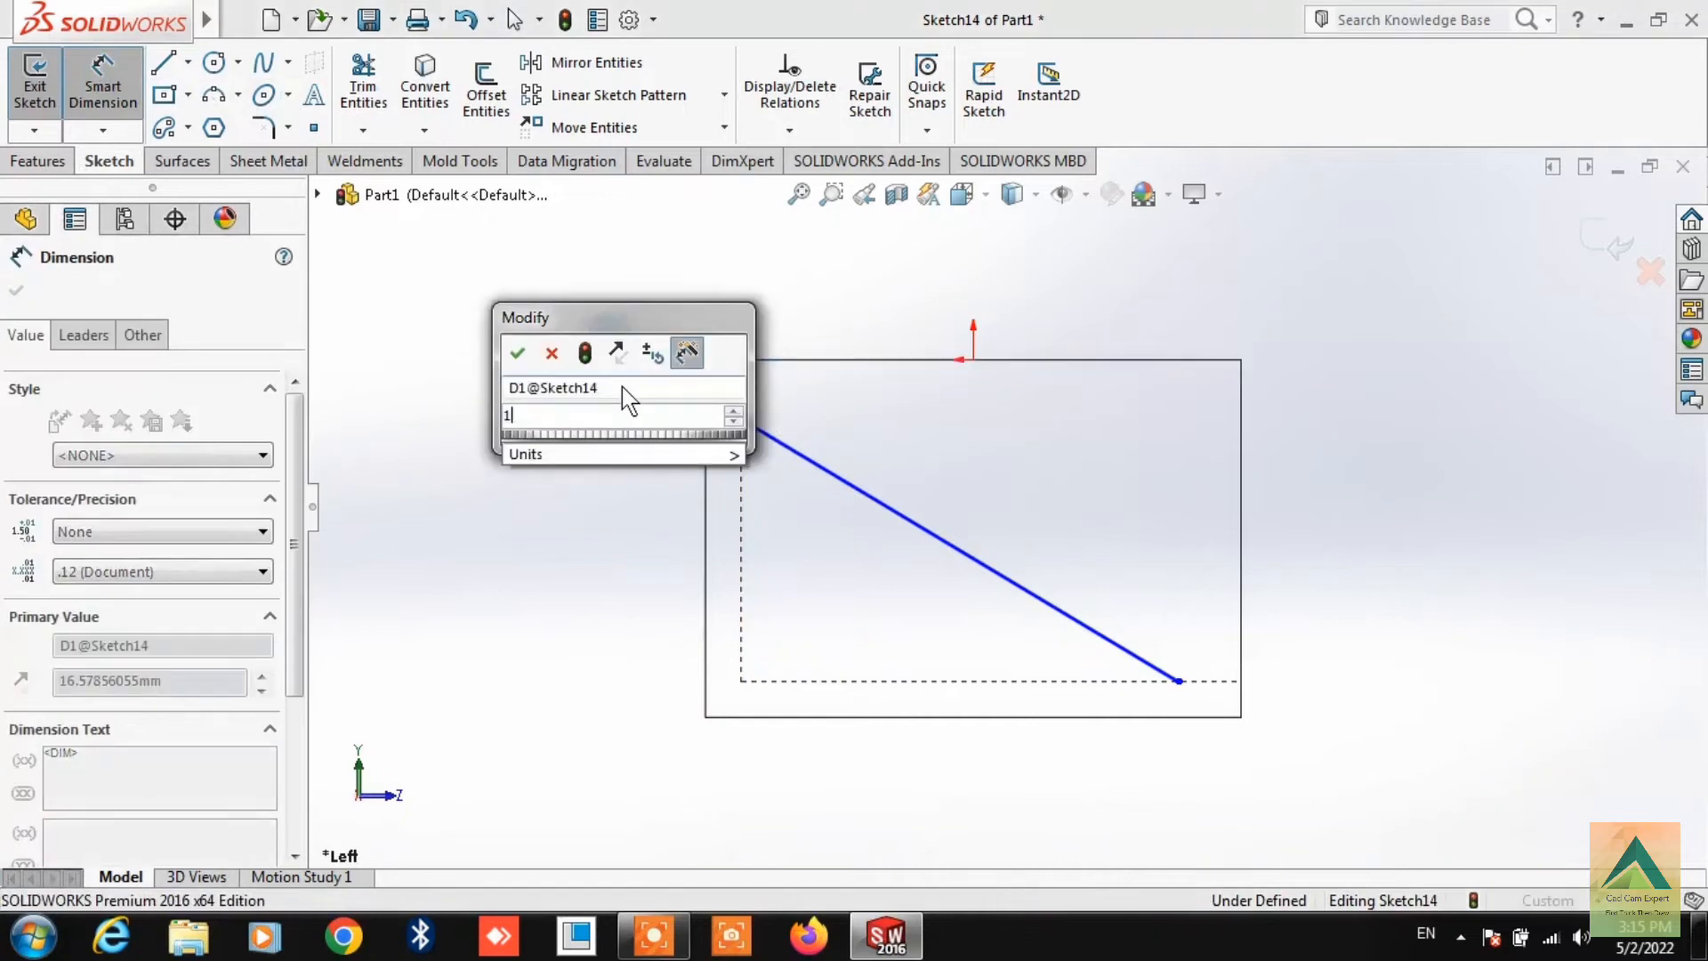
key(Return)
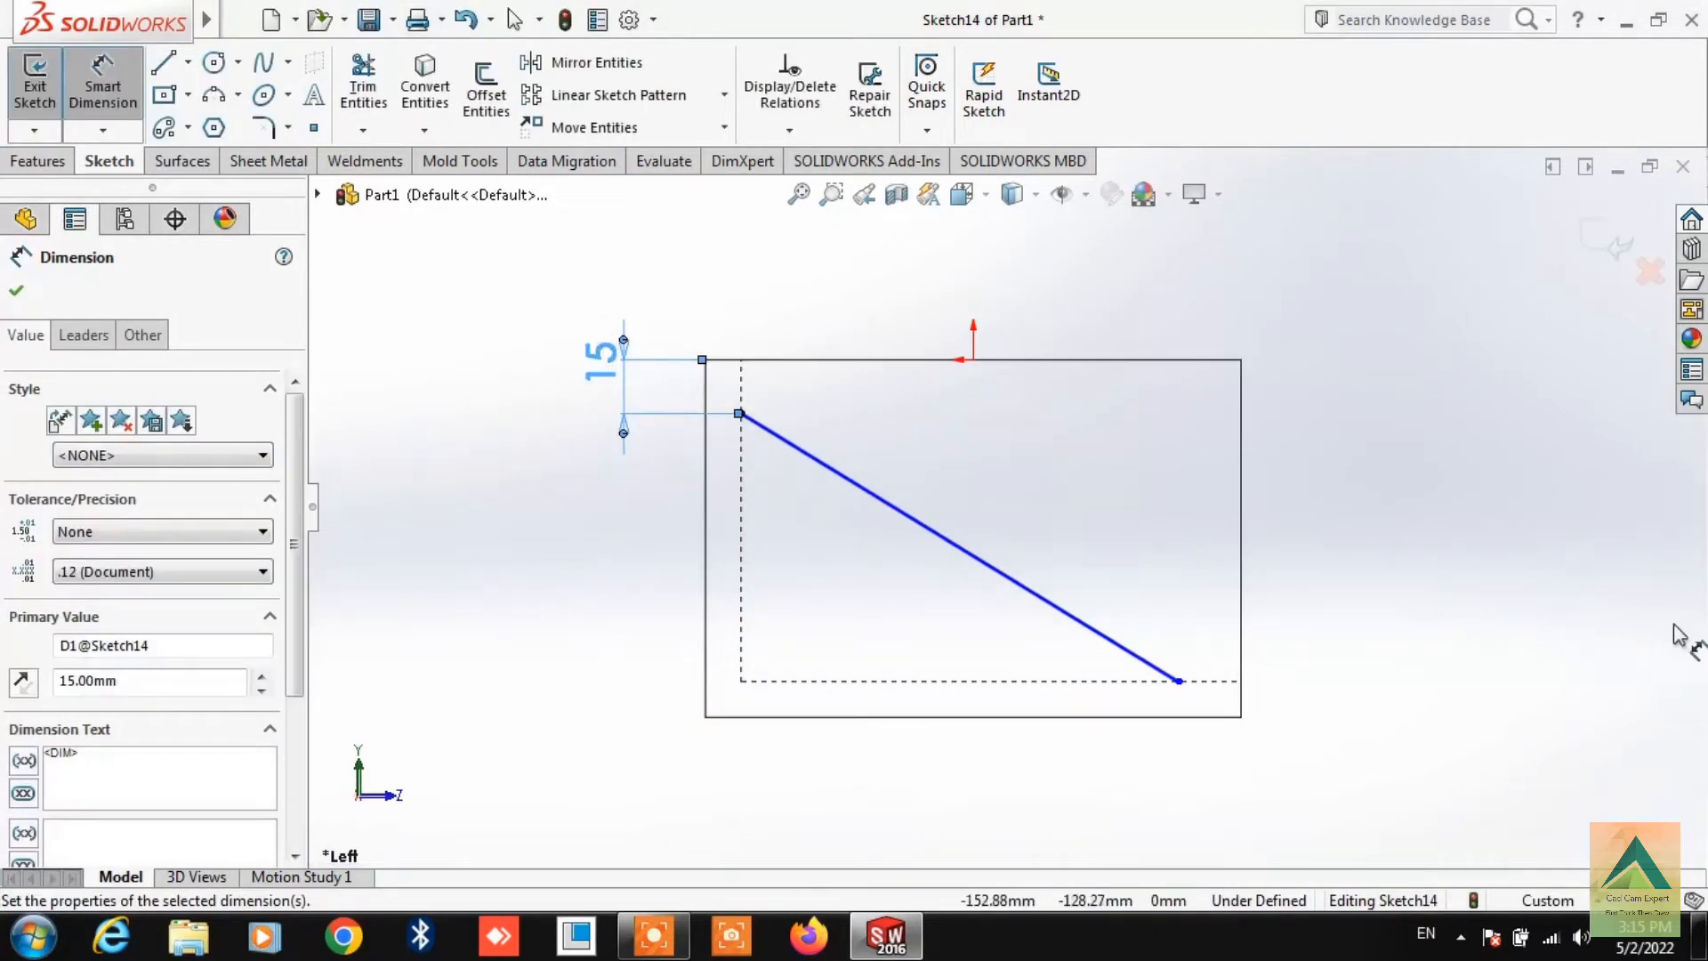
- Dimension the diagonal line's lower endpoint at 15 mm from the box's open-end edge and finish the sketch
click(1180, 682)
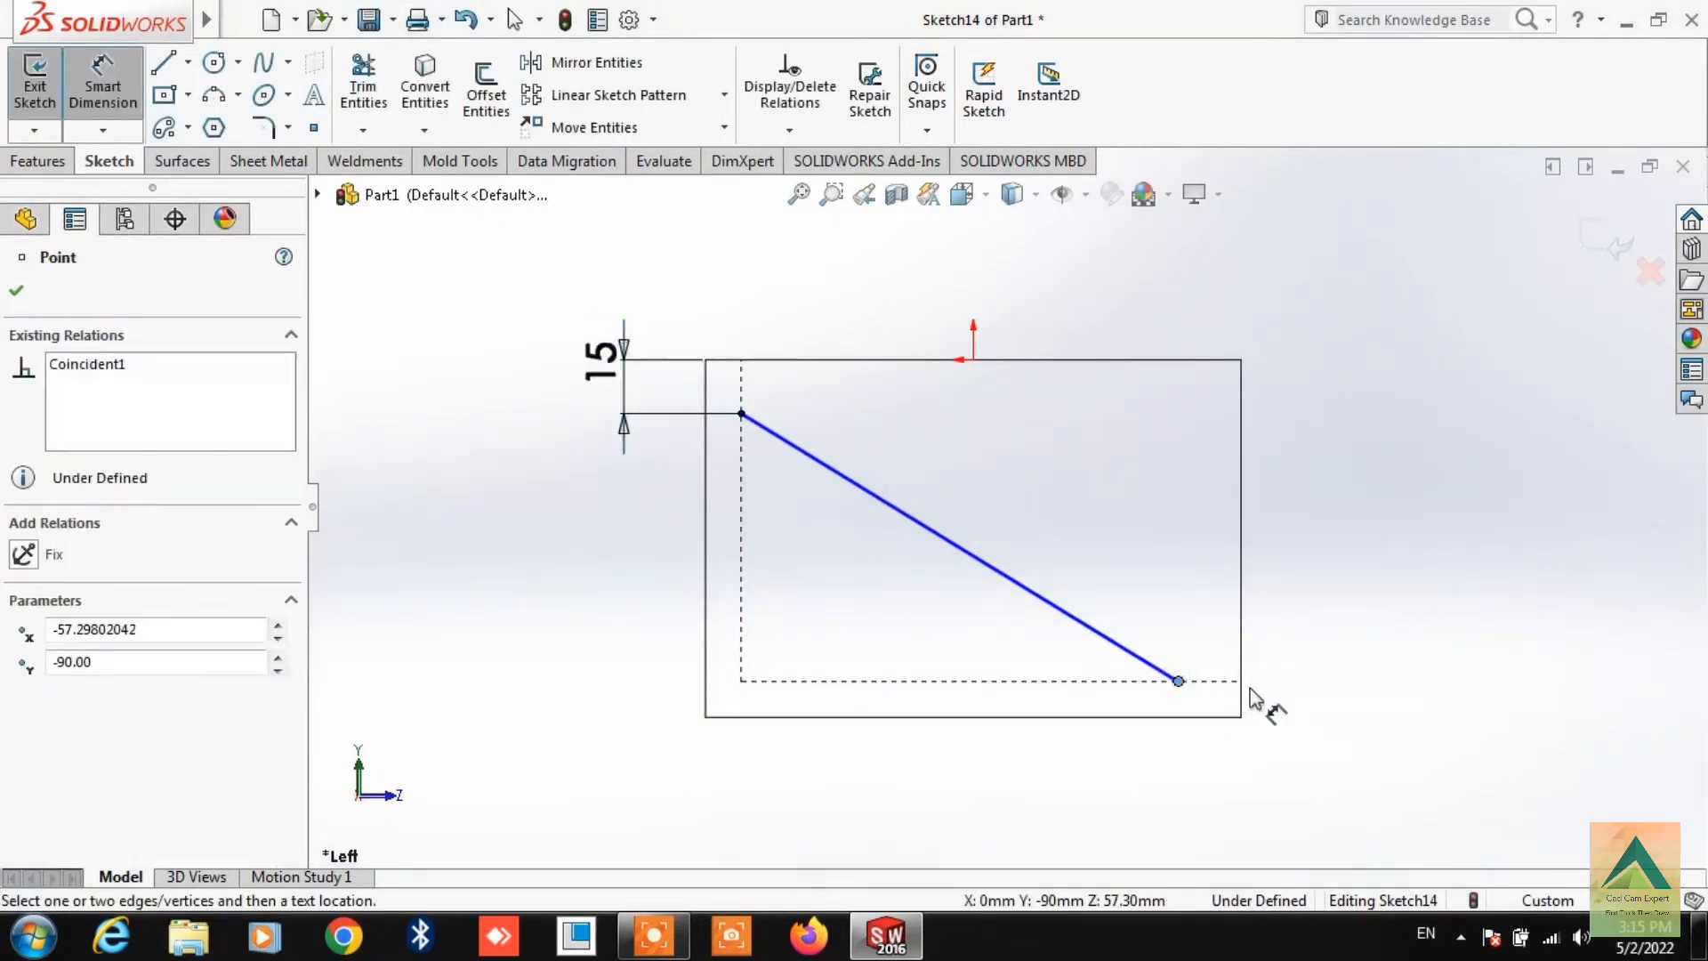
click(1242, 694)
click(1202, 792)
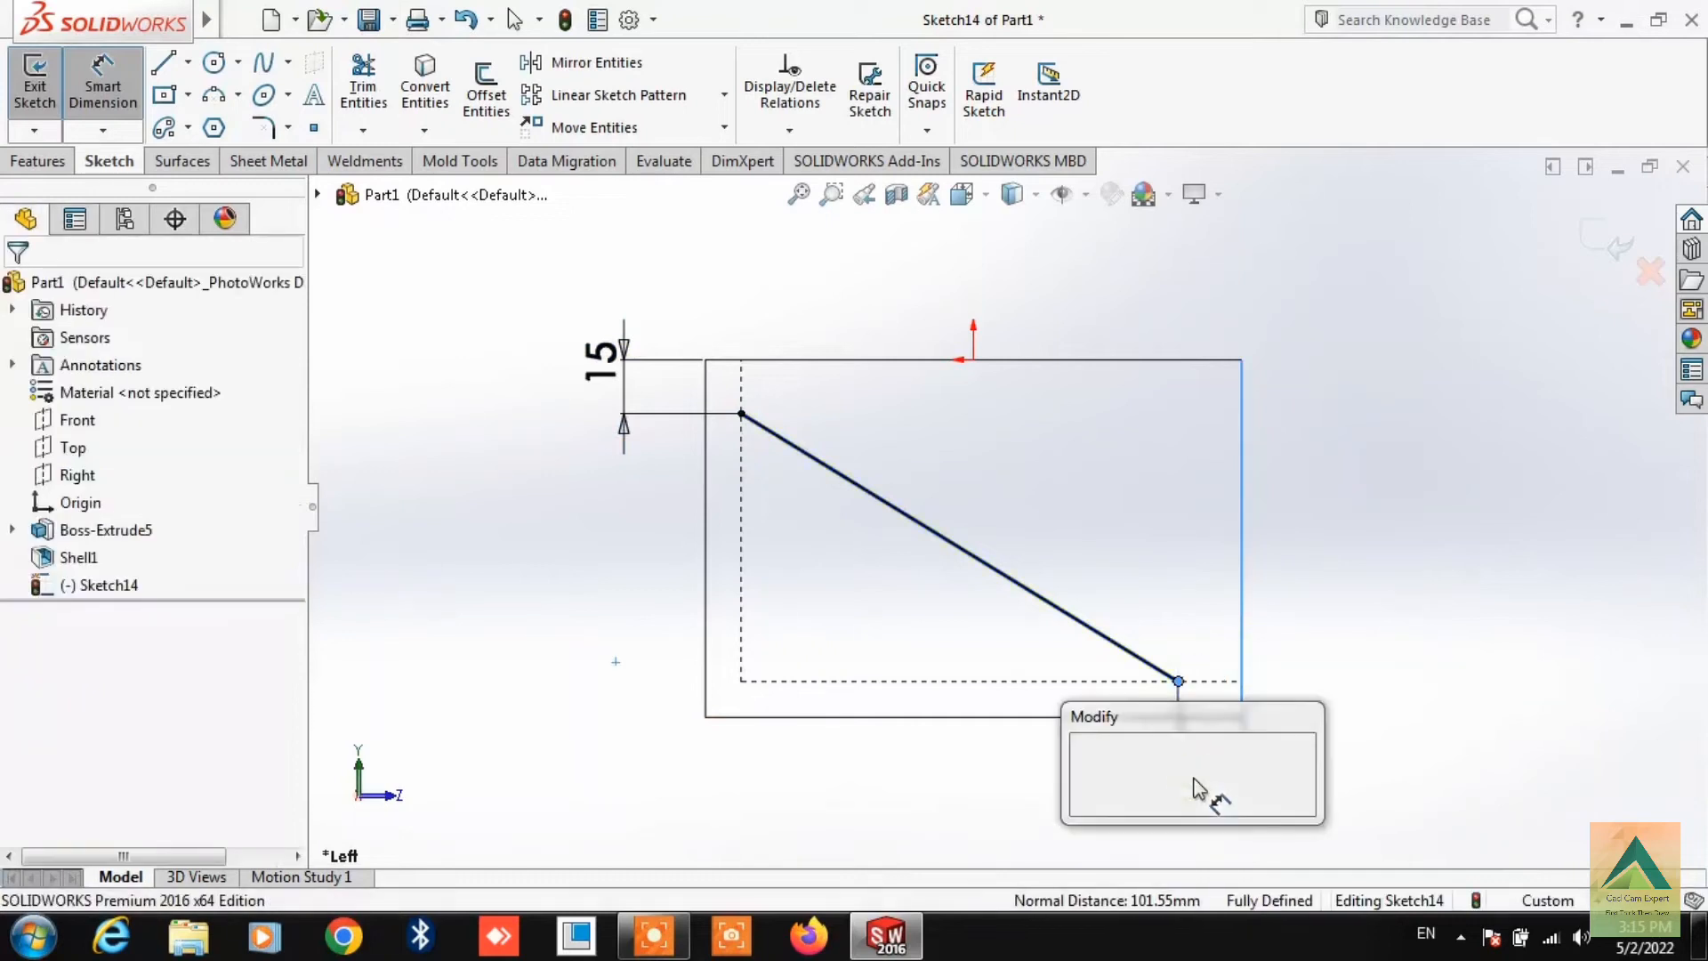
text(15)
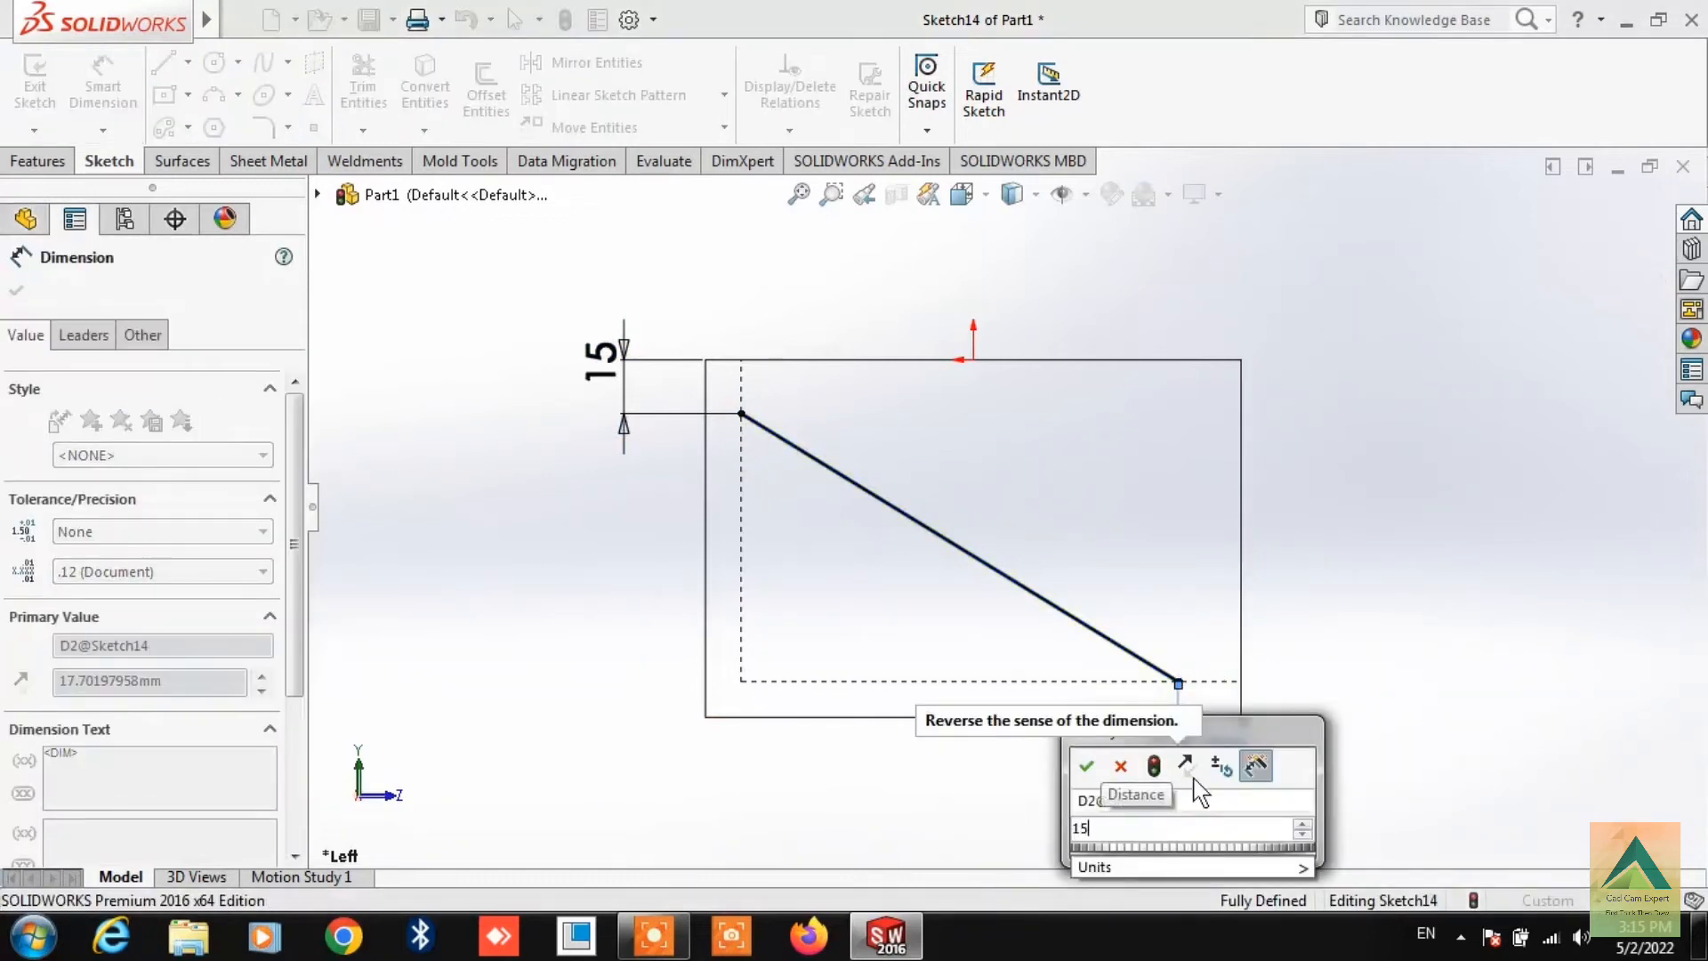
key(Return)
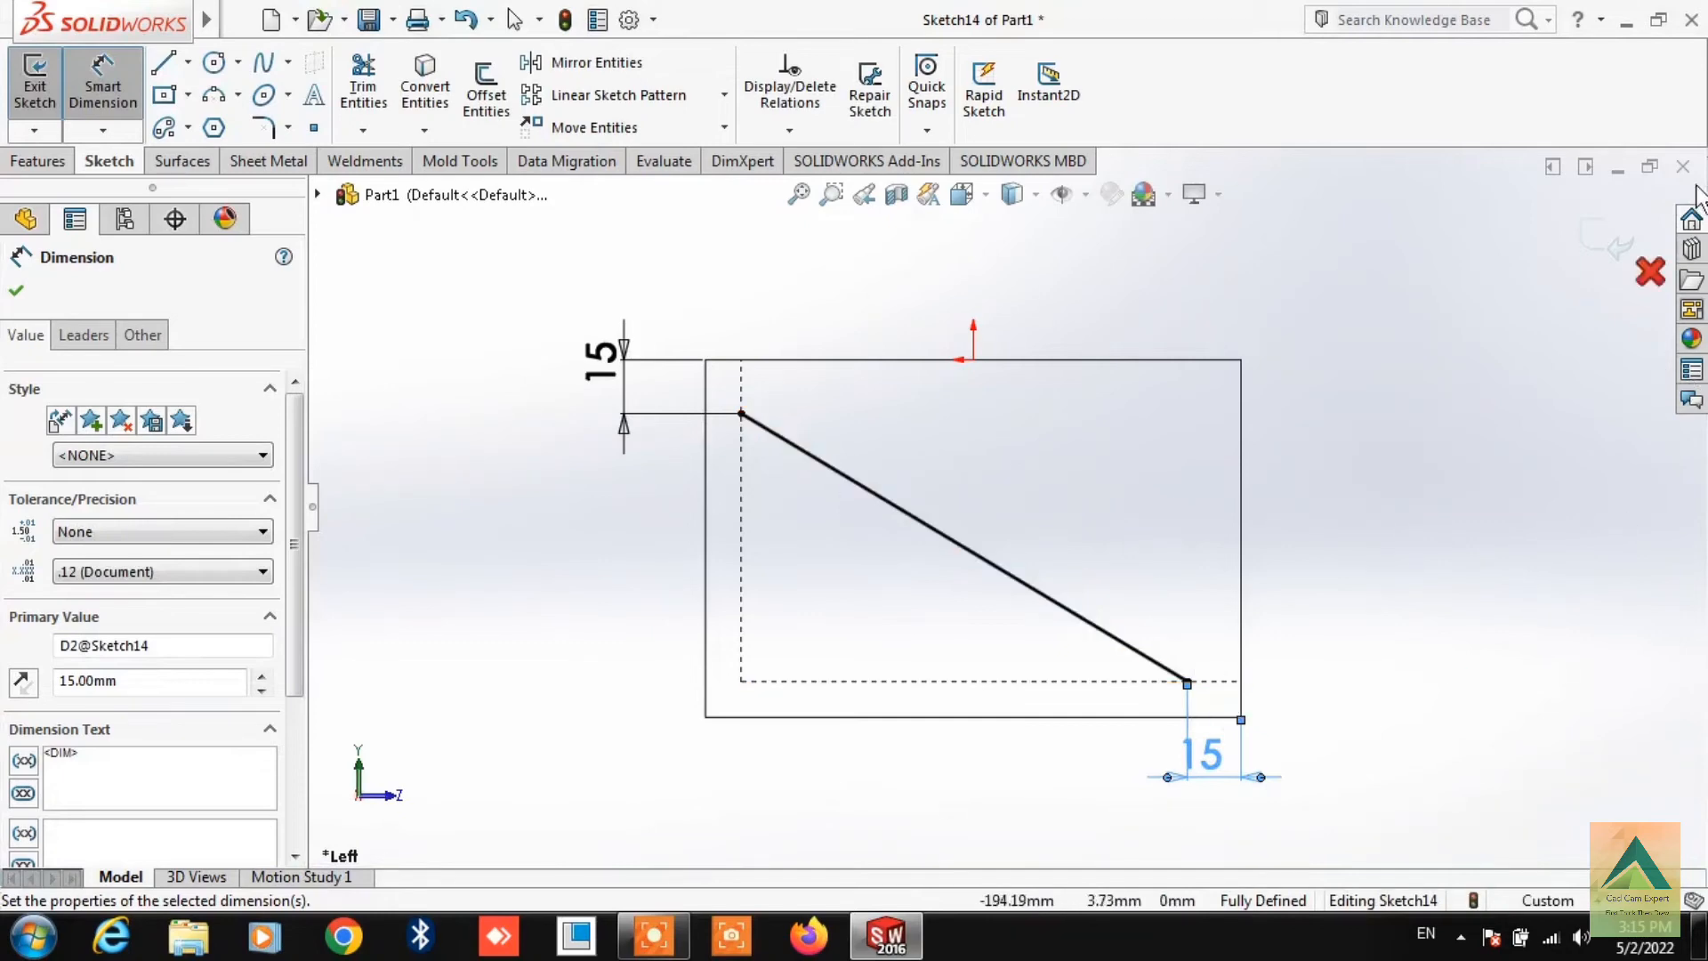
click(1617, 239)
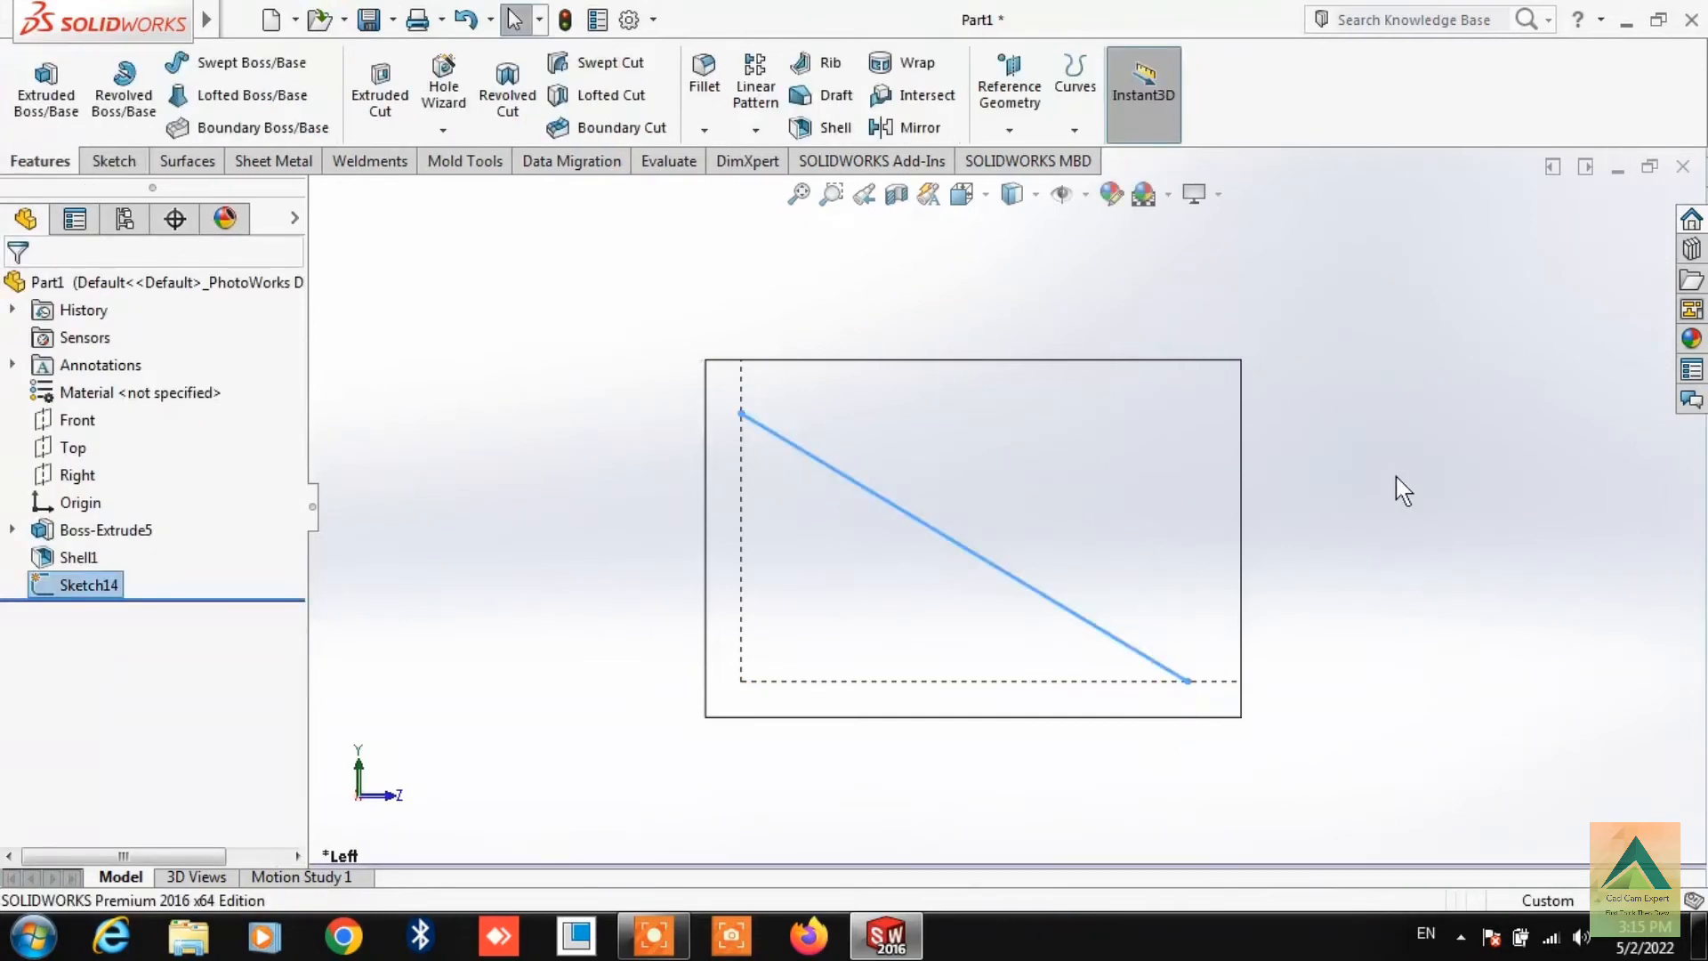
- Restore the Shaded With Edges display and show the box and its diagonal sketch line in an angled 3D view
middle_drag(1491, 591, 974, 656)
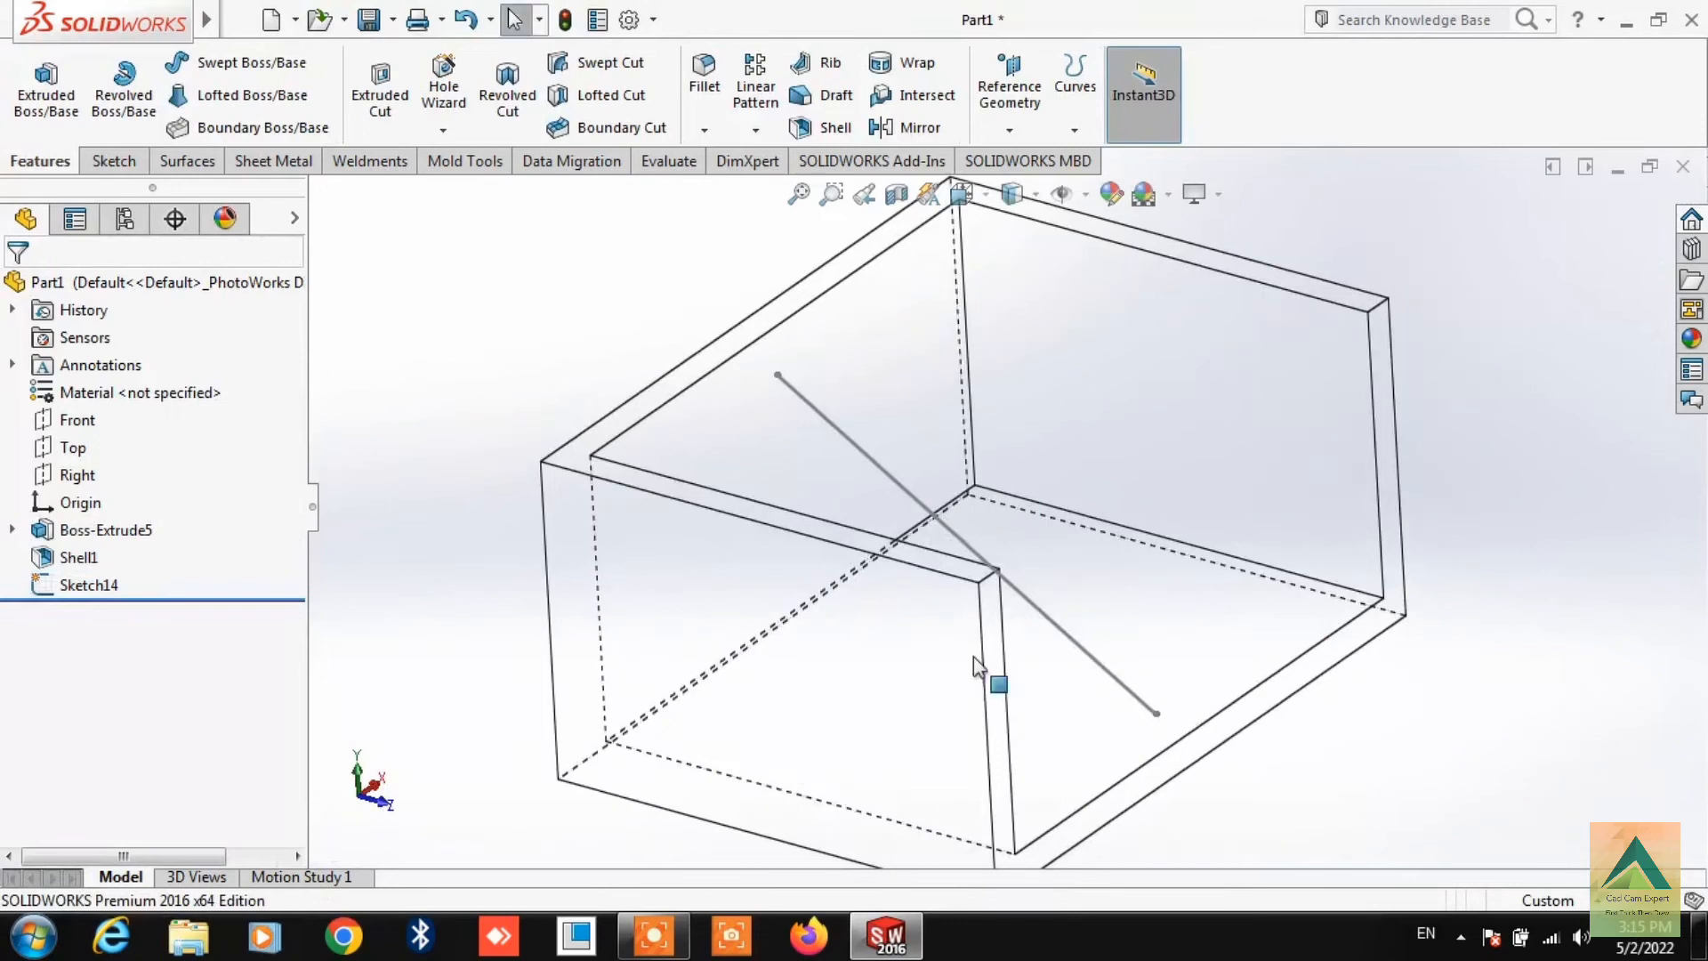
click(1011, 194)
click(1021, 238)
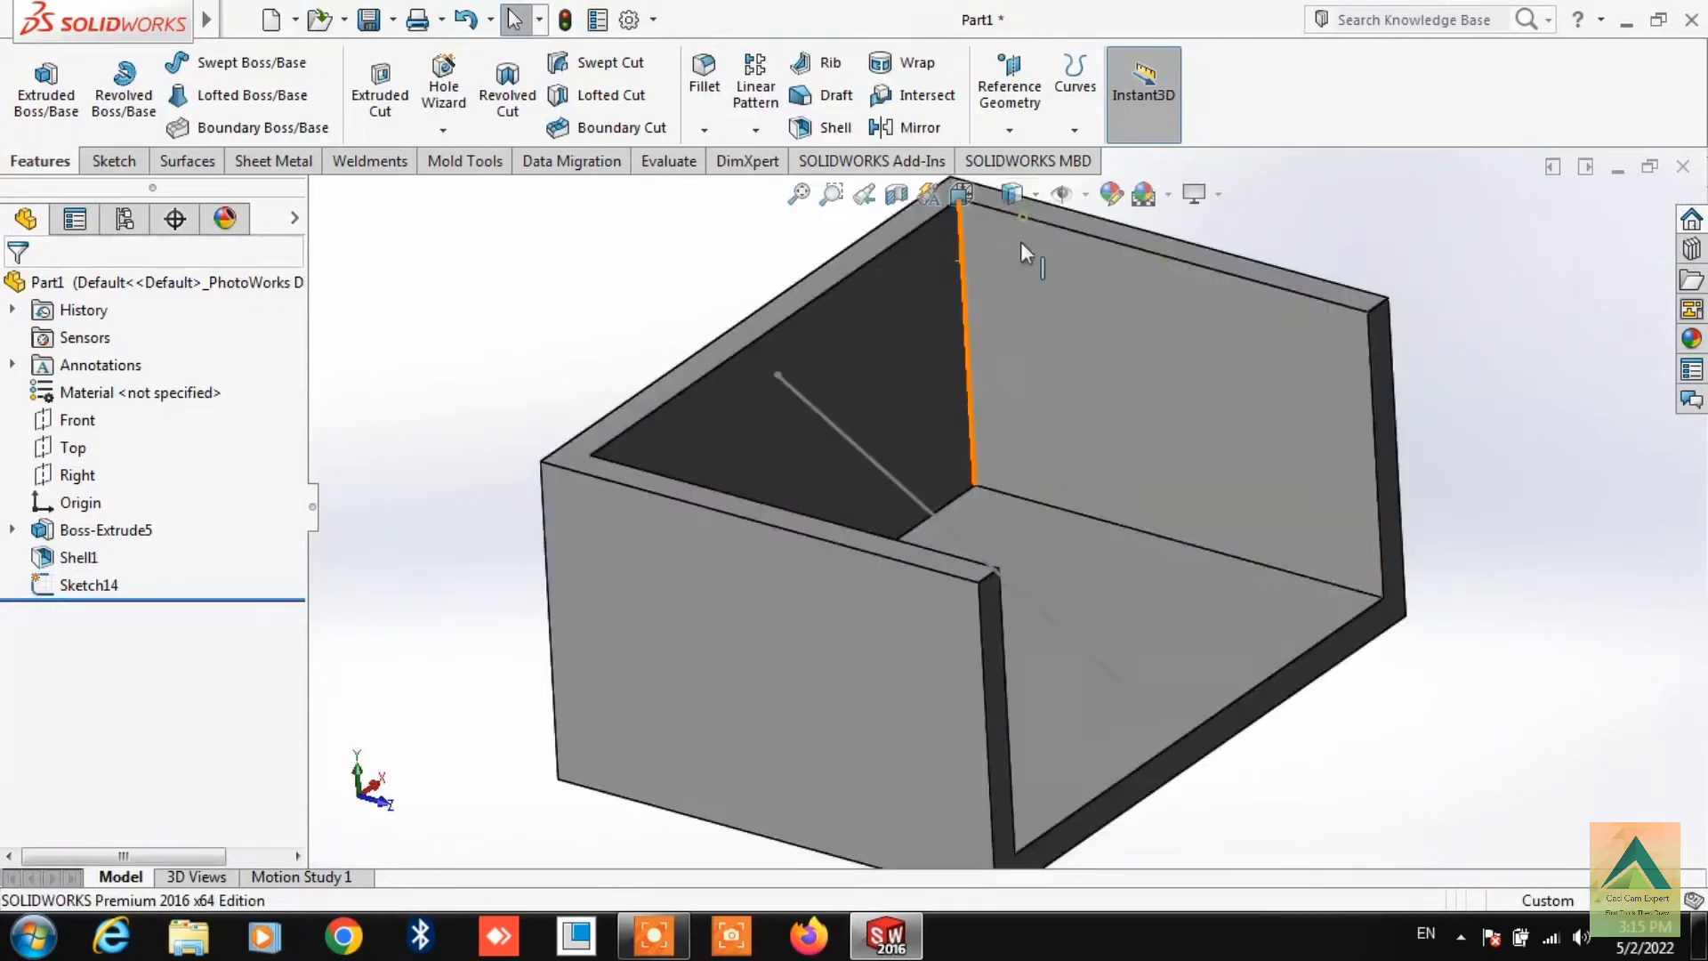
scroll(680, 575, up, 2)
middle_drag(1004, 490, 1002, 502)
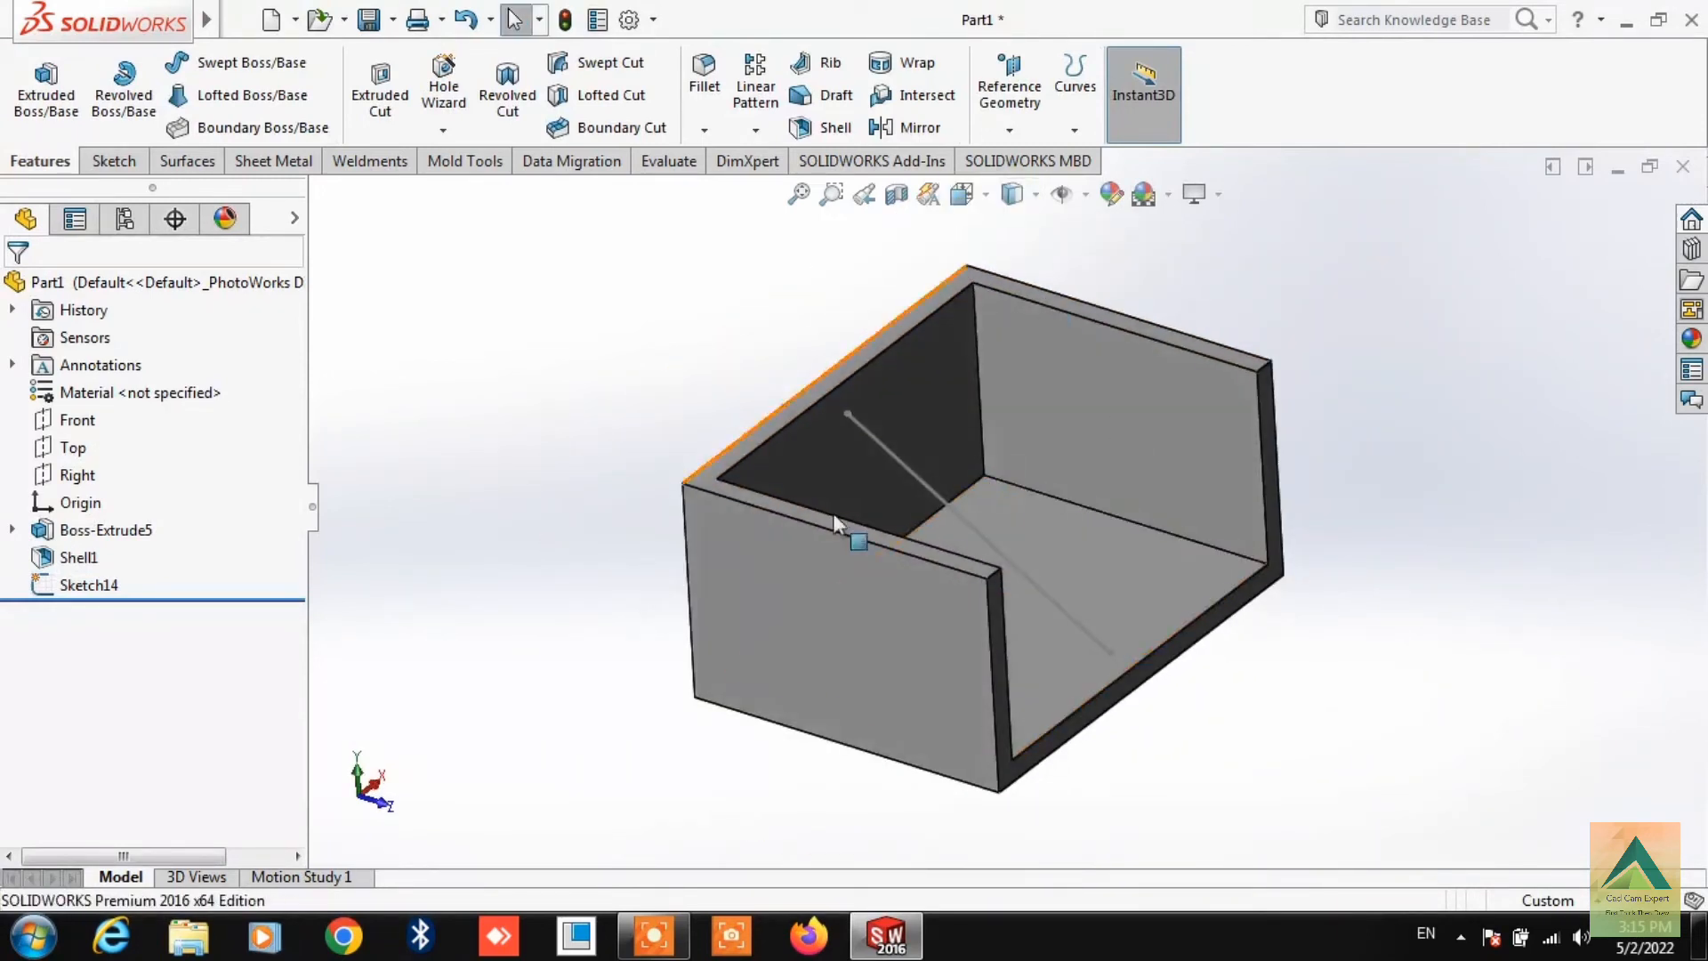
- Start a Rib feature from the diagonal sketch in the shelled box and flip its material side
click(827, 67)
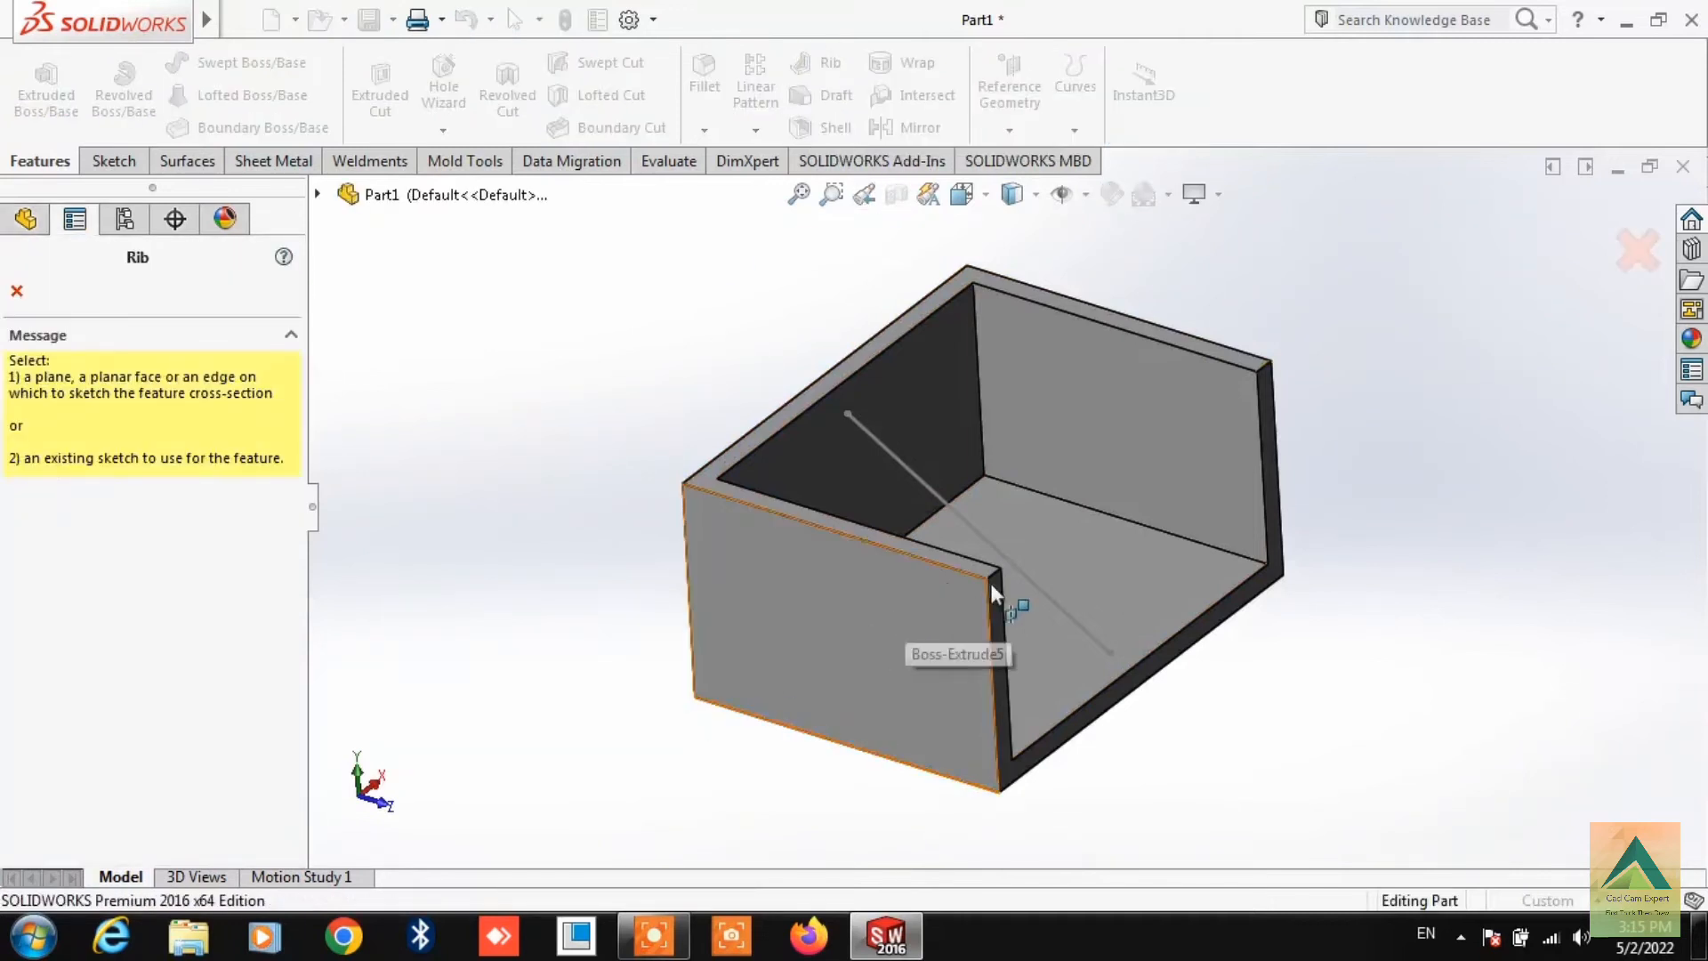
click(1068, 628)
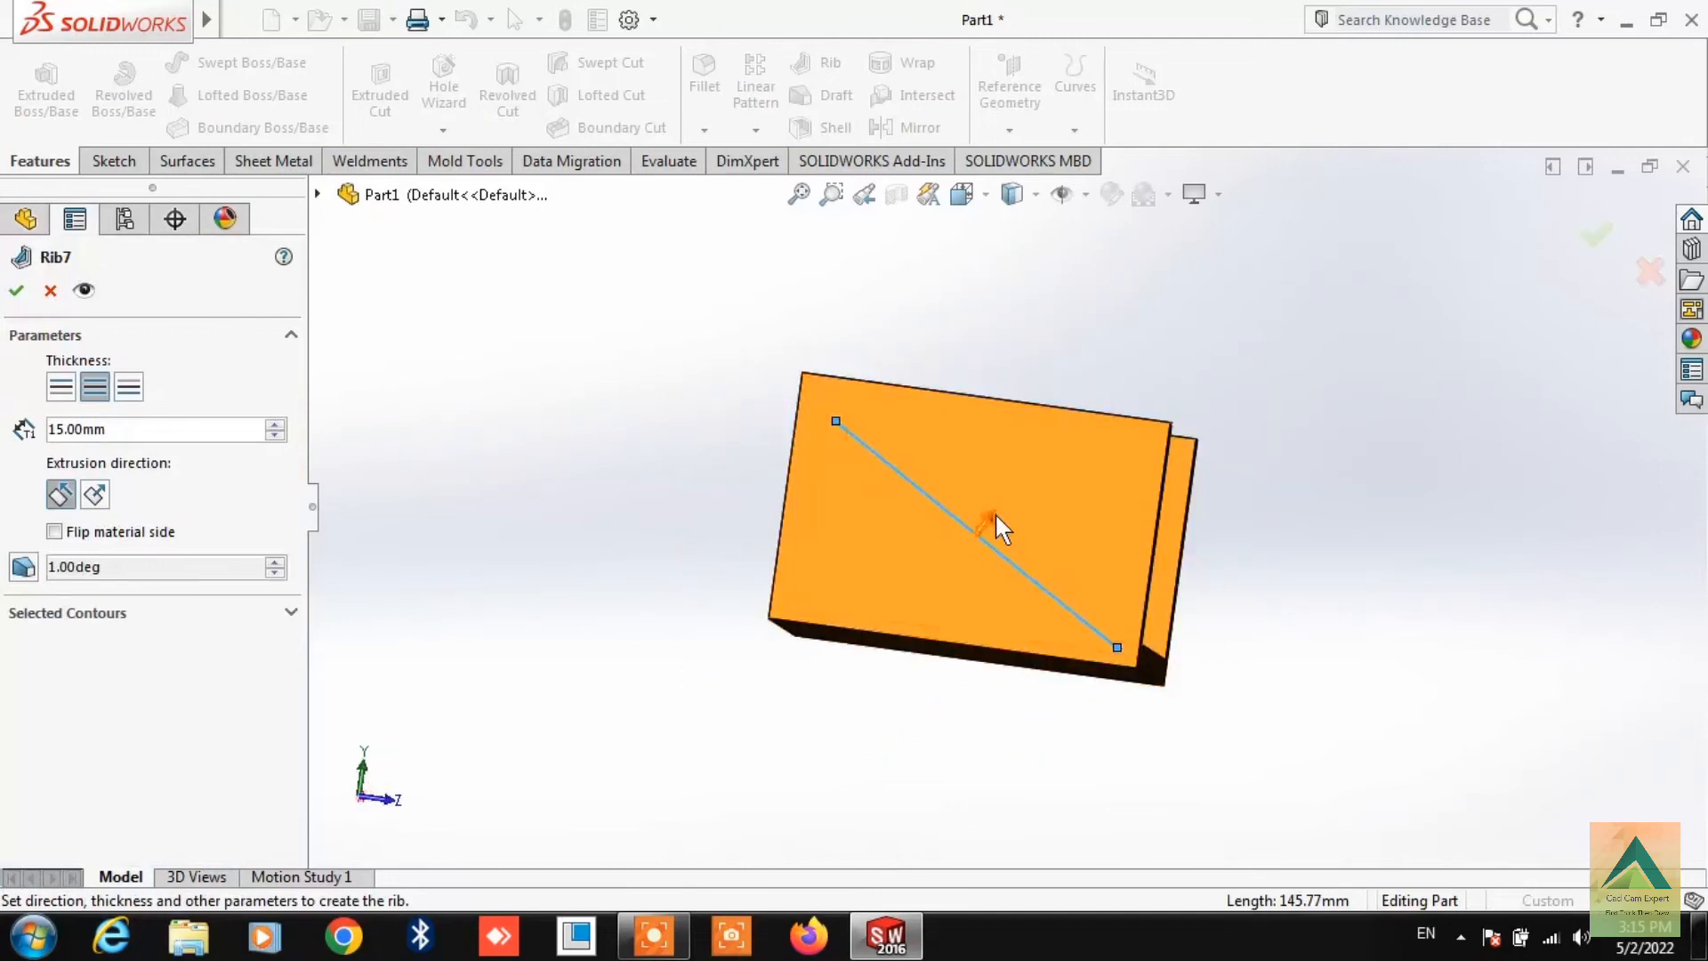
click(998, 519)
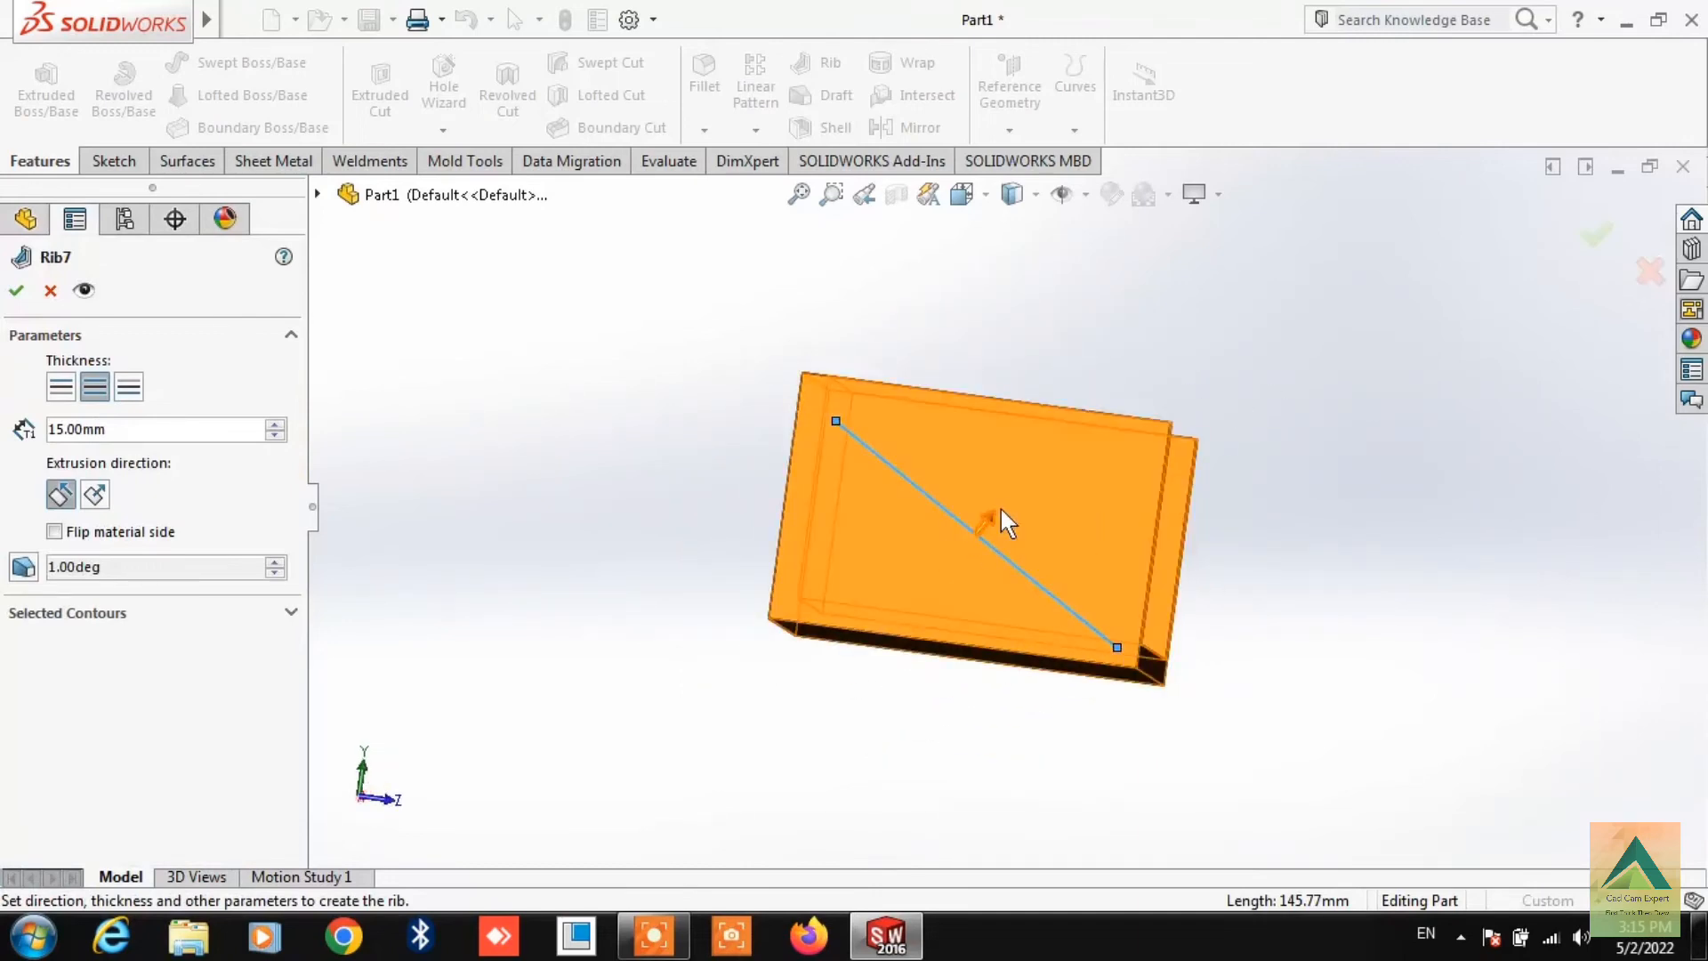
middle_drag(1165, 623, 890, 733)
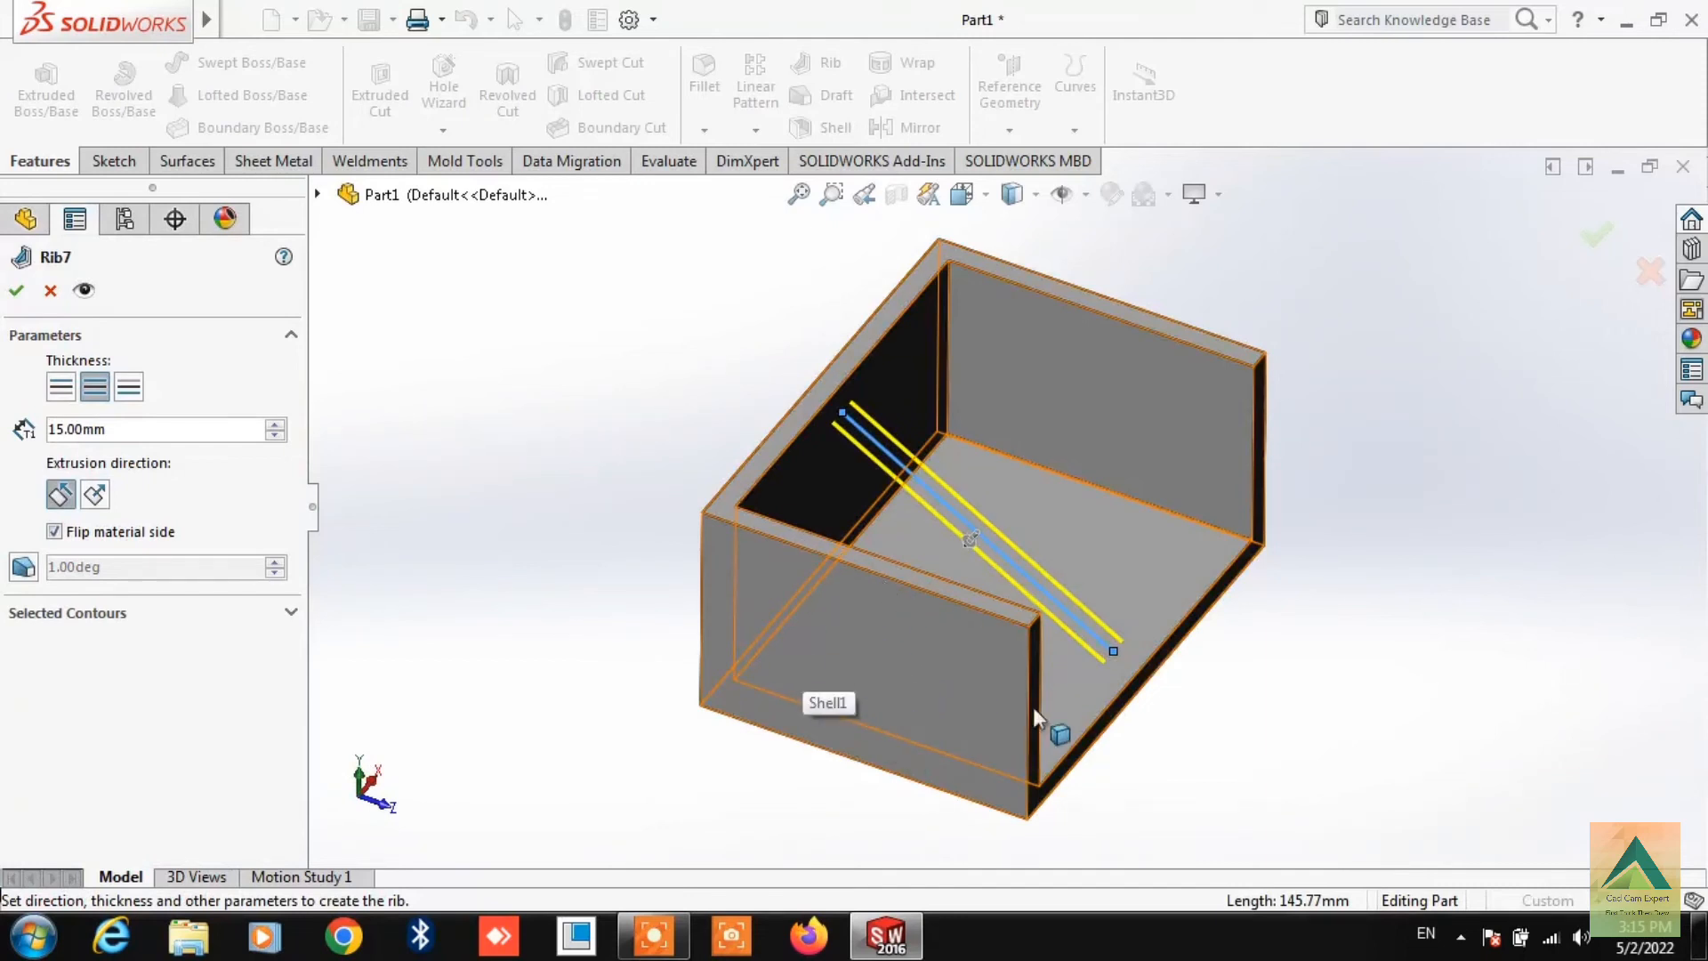
- Preview the rib thickness on the first side and the second side of the sketch line, and return it to both sides
click(67, 389)
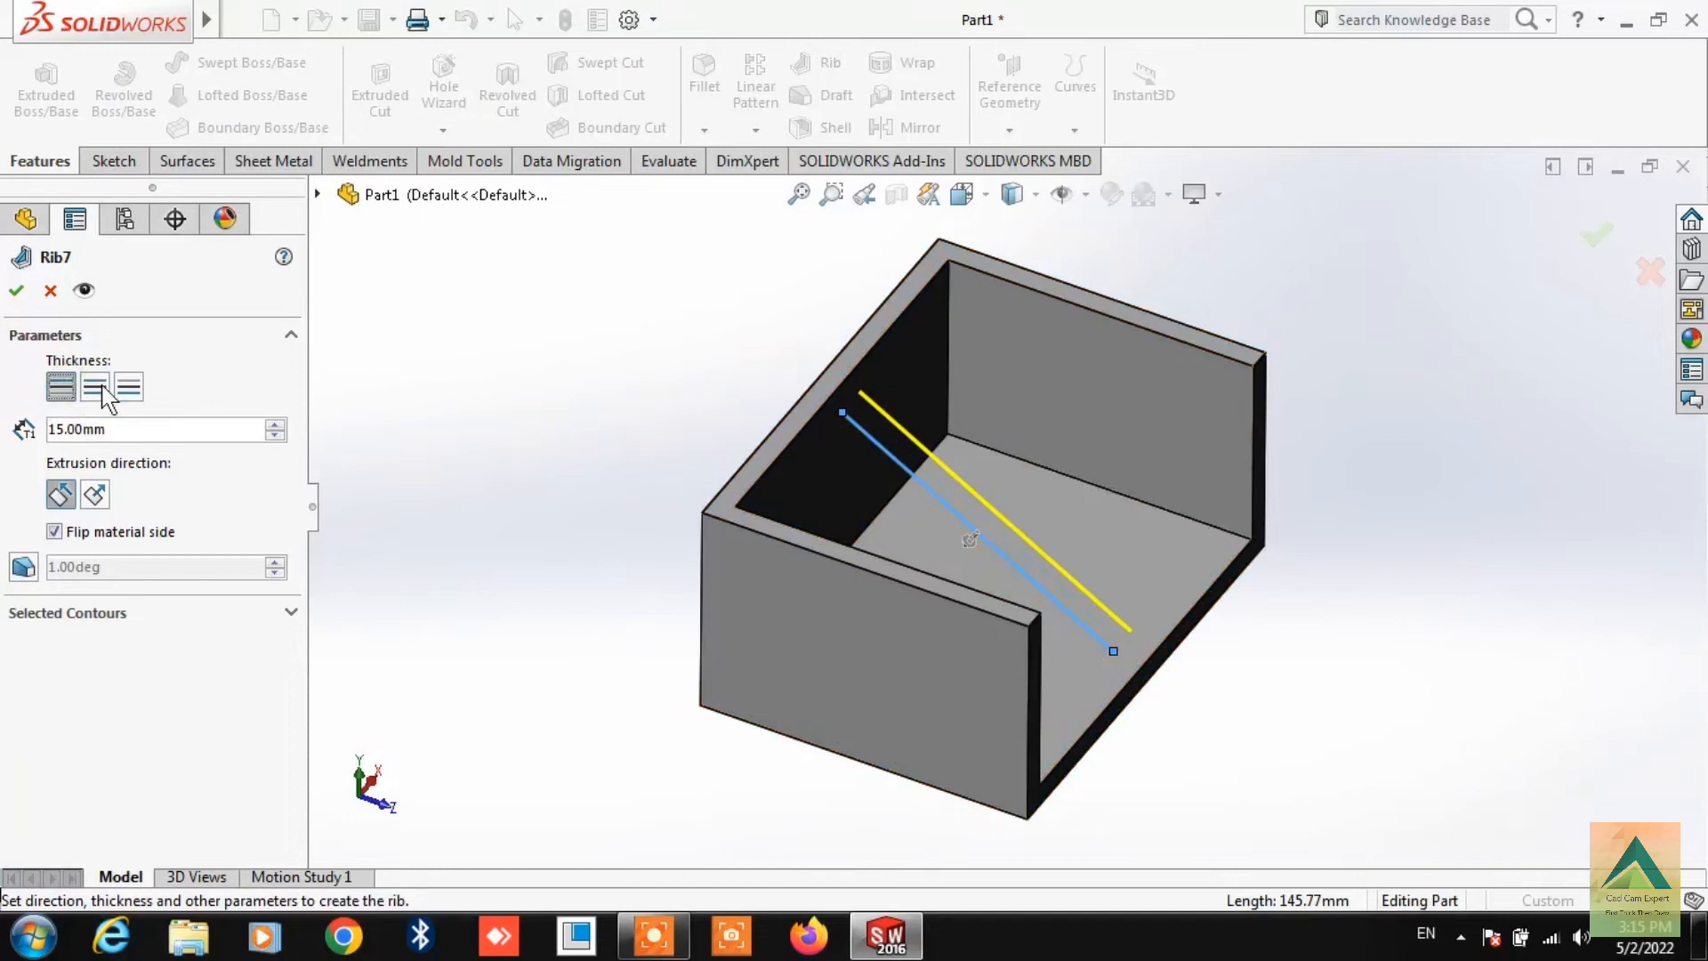
click(128, 386)
click(93, 389)
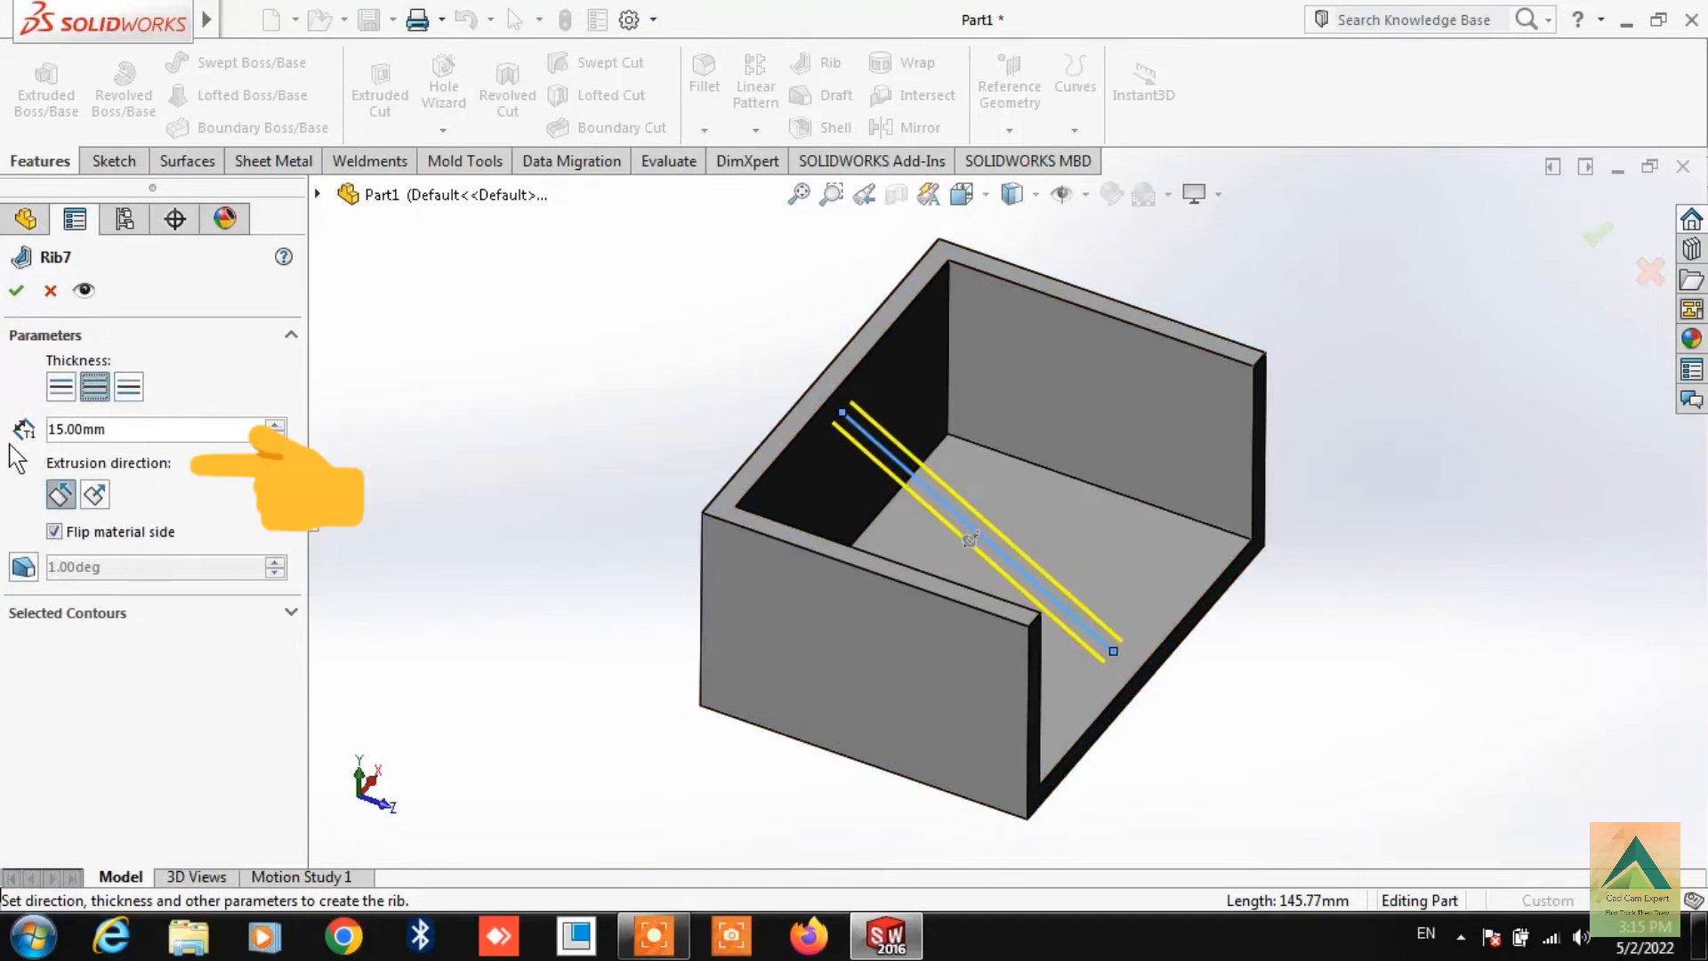
- Set the rib's extrusion direction normal to the sketch, flip its material side, and create the 15 mm thick linear rib
click(93, 499)
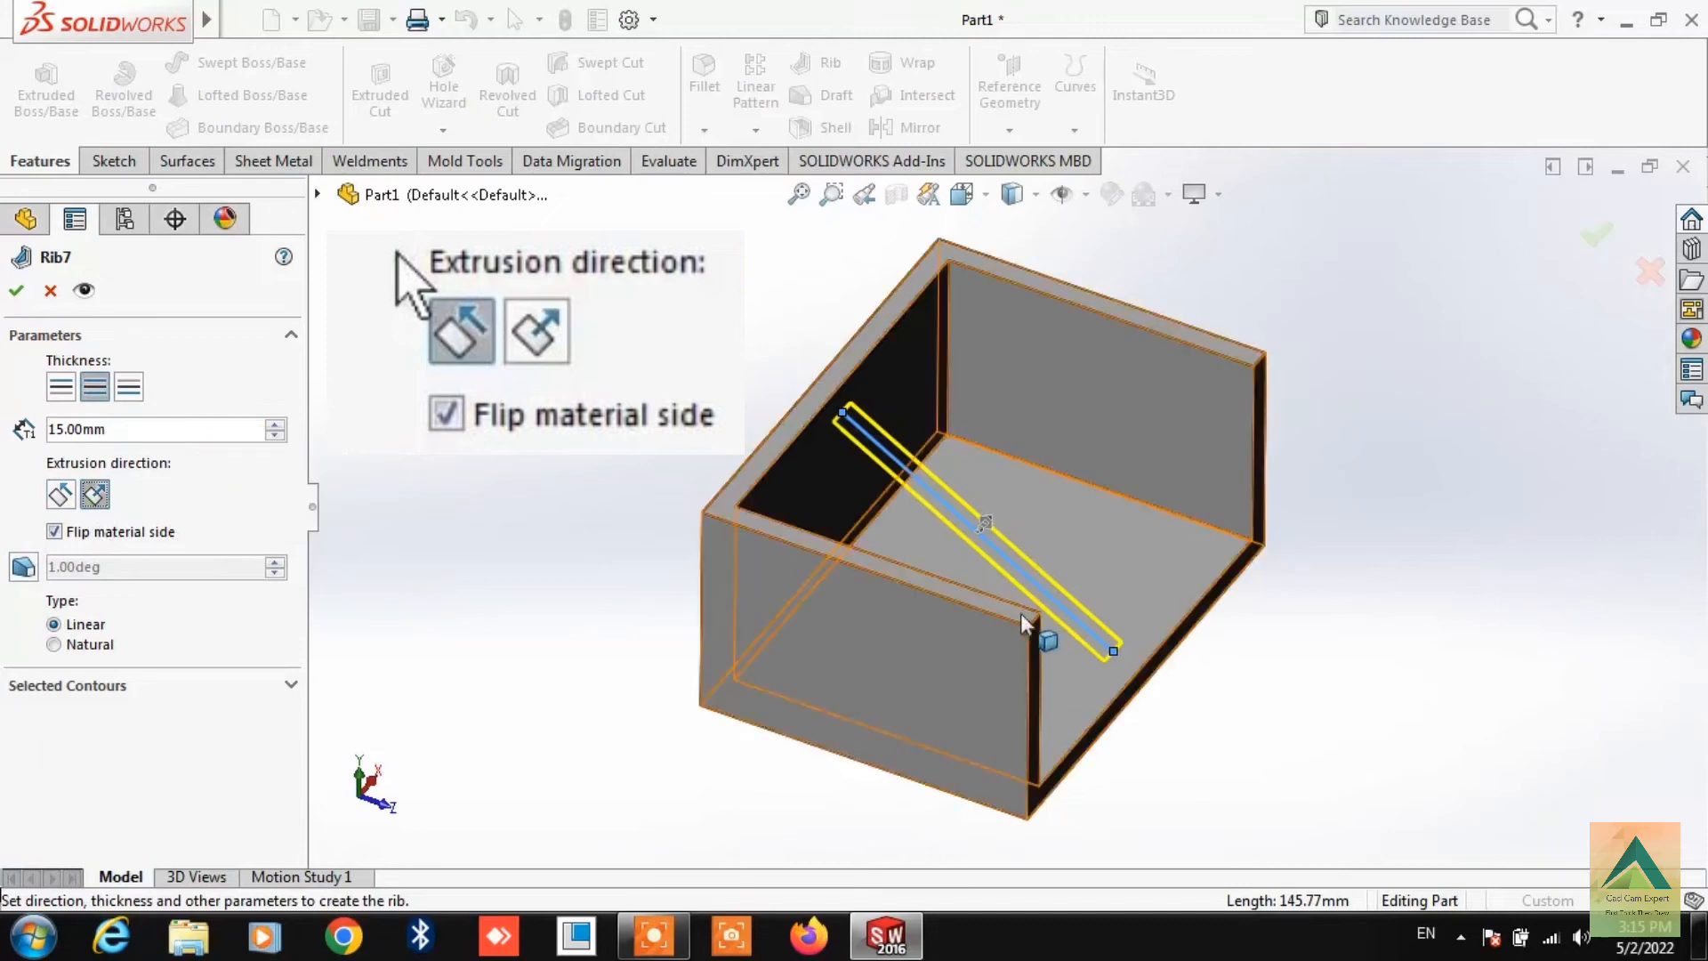
middle_drag(1021, 612, 960, 515)
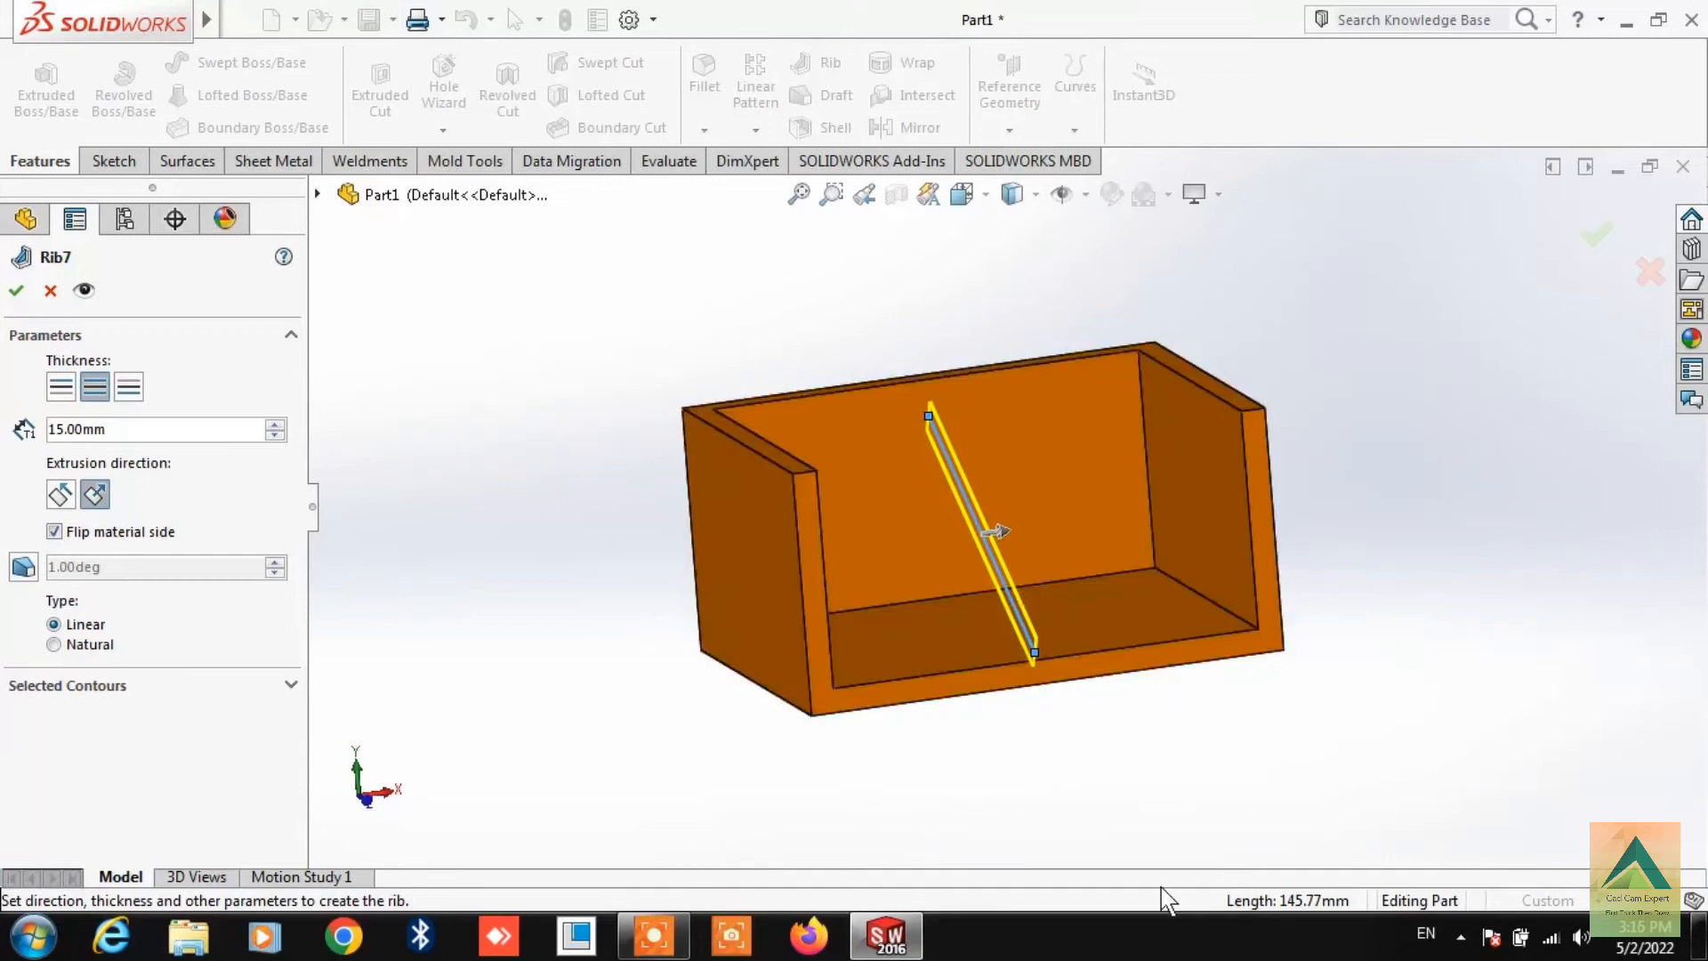
mouse_move(1250, 750)
middle_down()
mouse_move(1205, 751)
mouse_move(1243, 750)
middle_up()
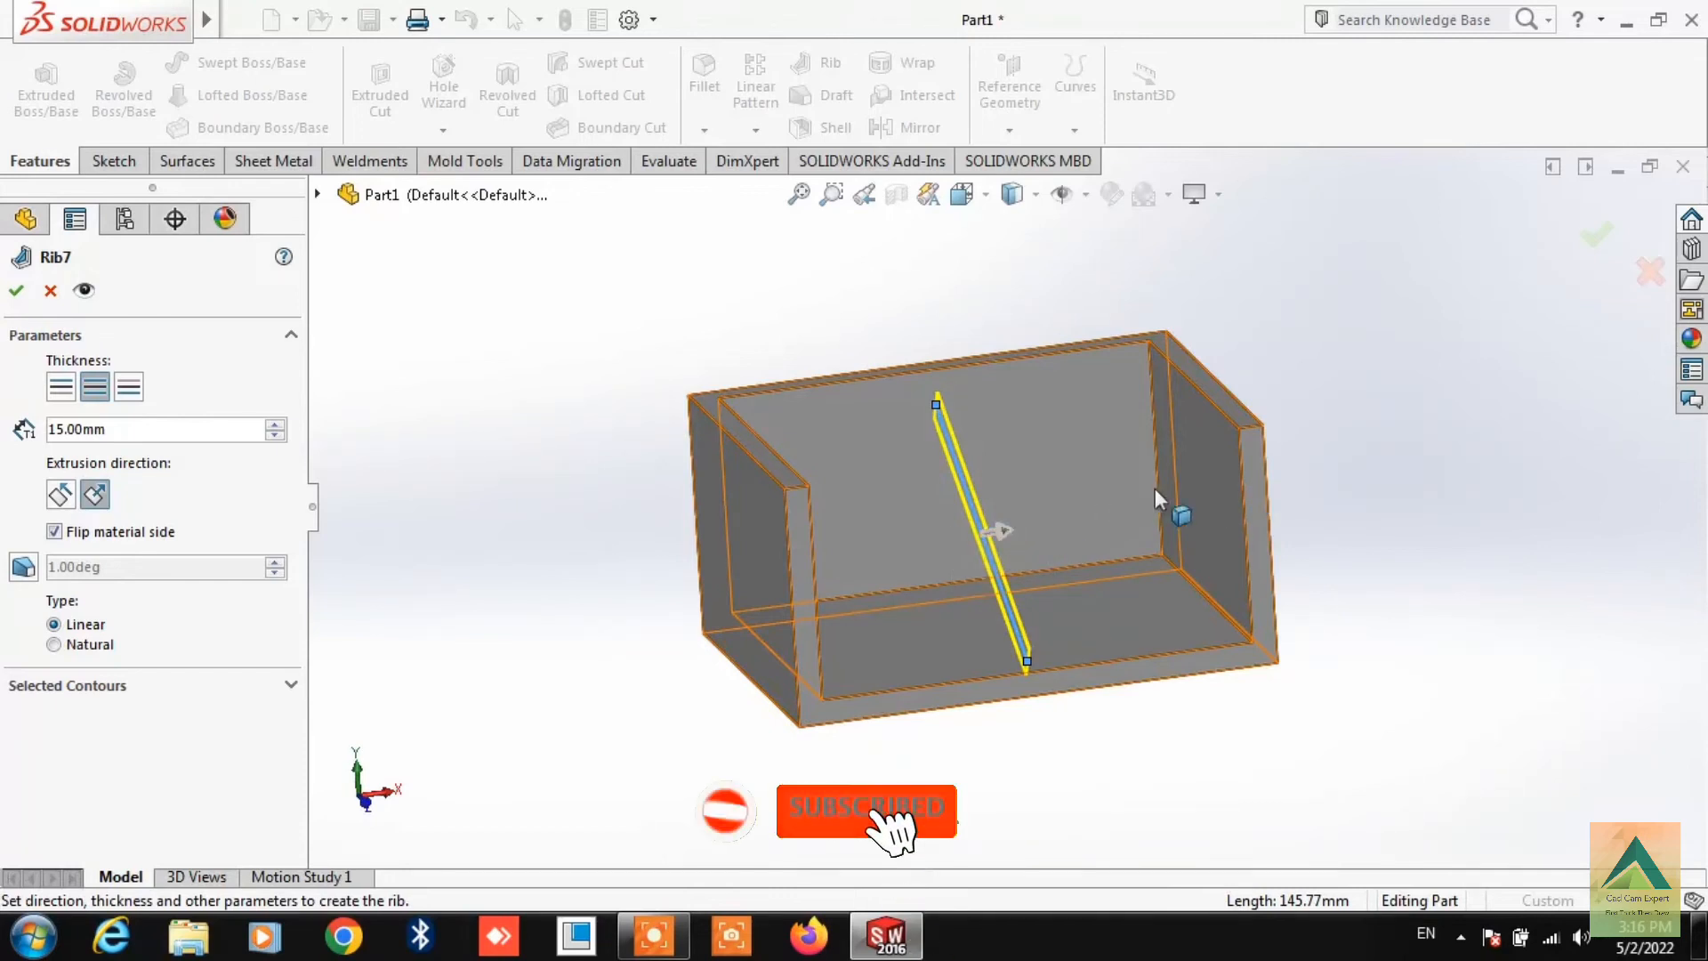
click(1009, 529)
middle_drag(1289, 804, 1242, 778)
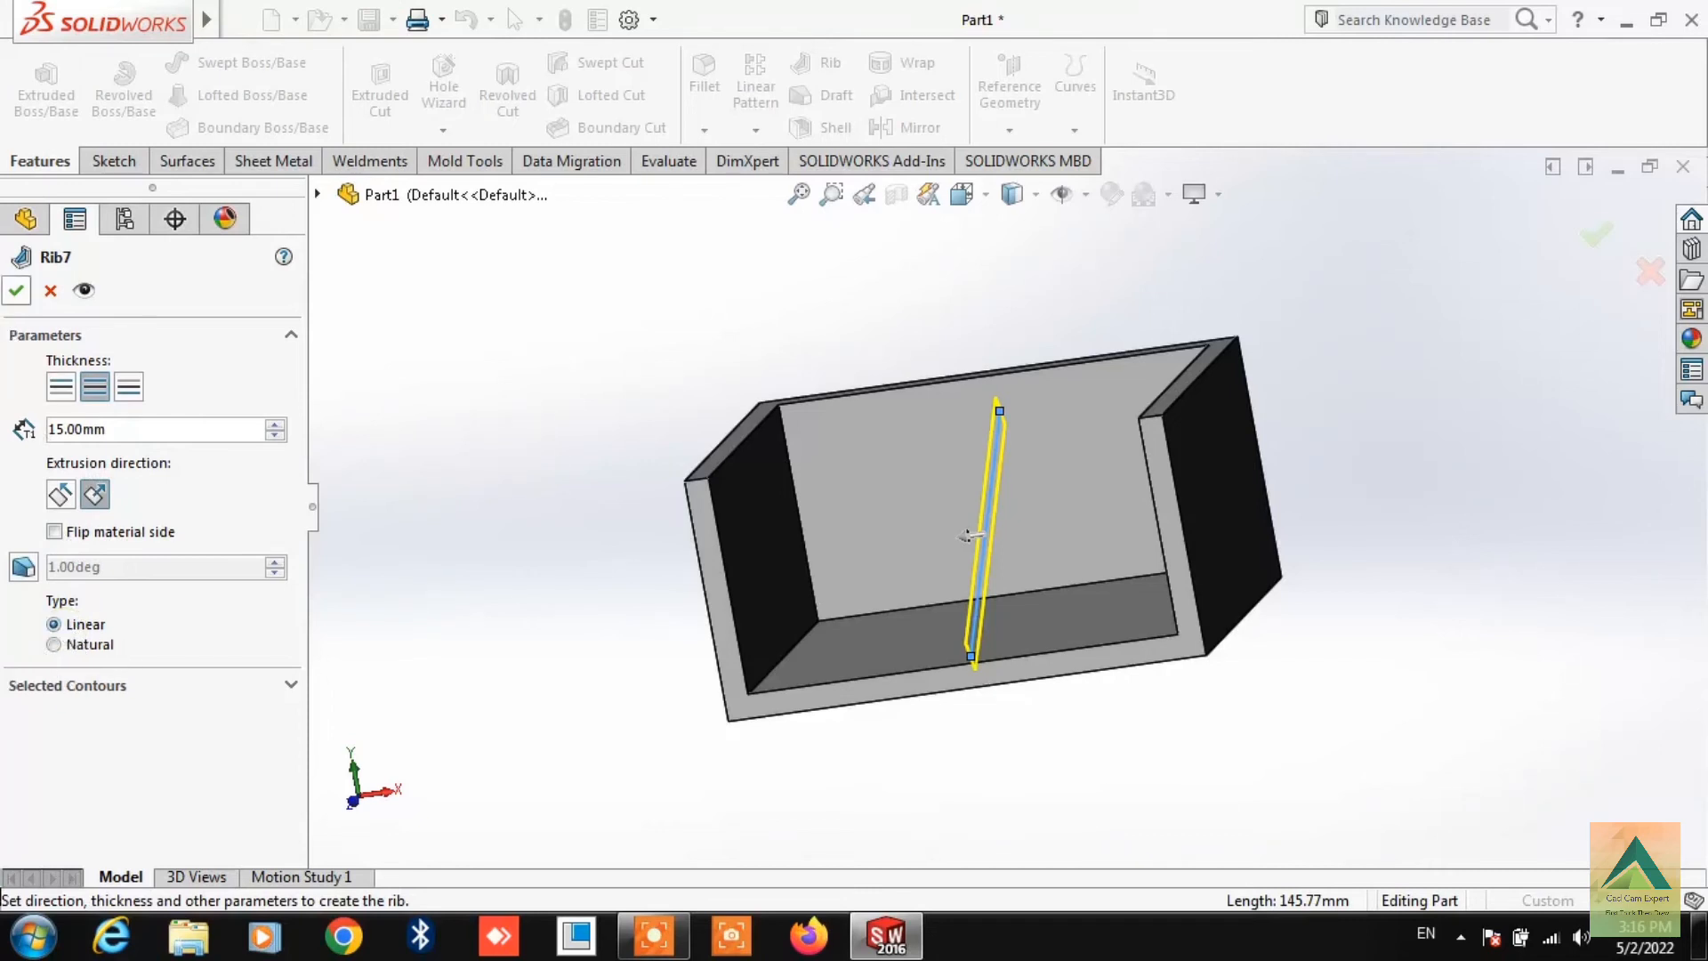
key(Return)
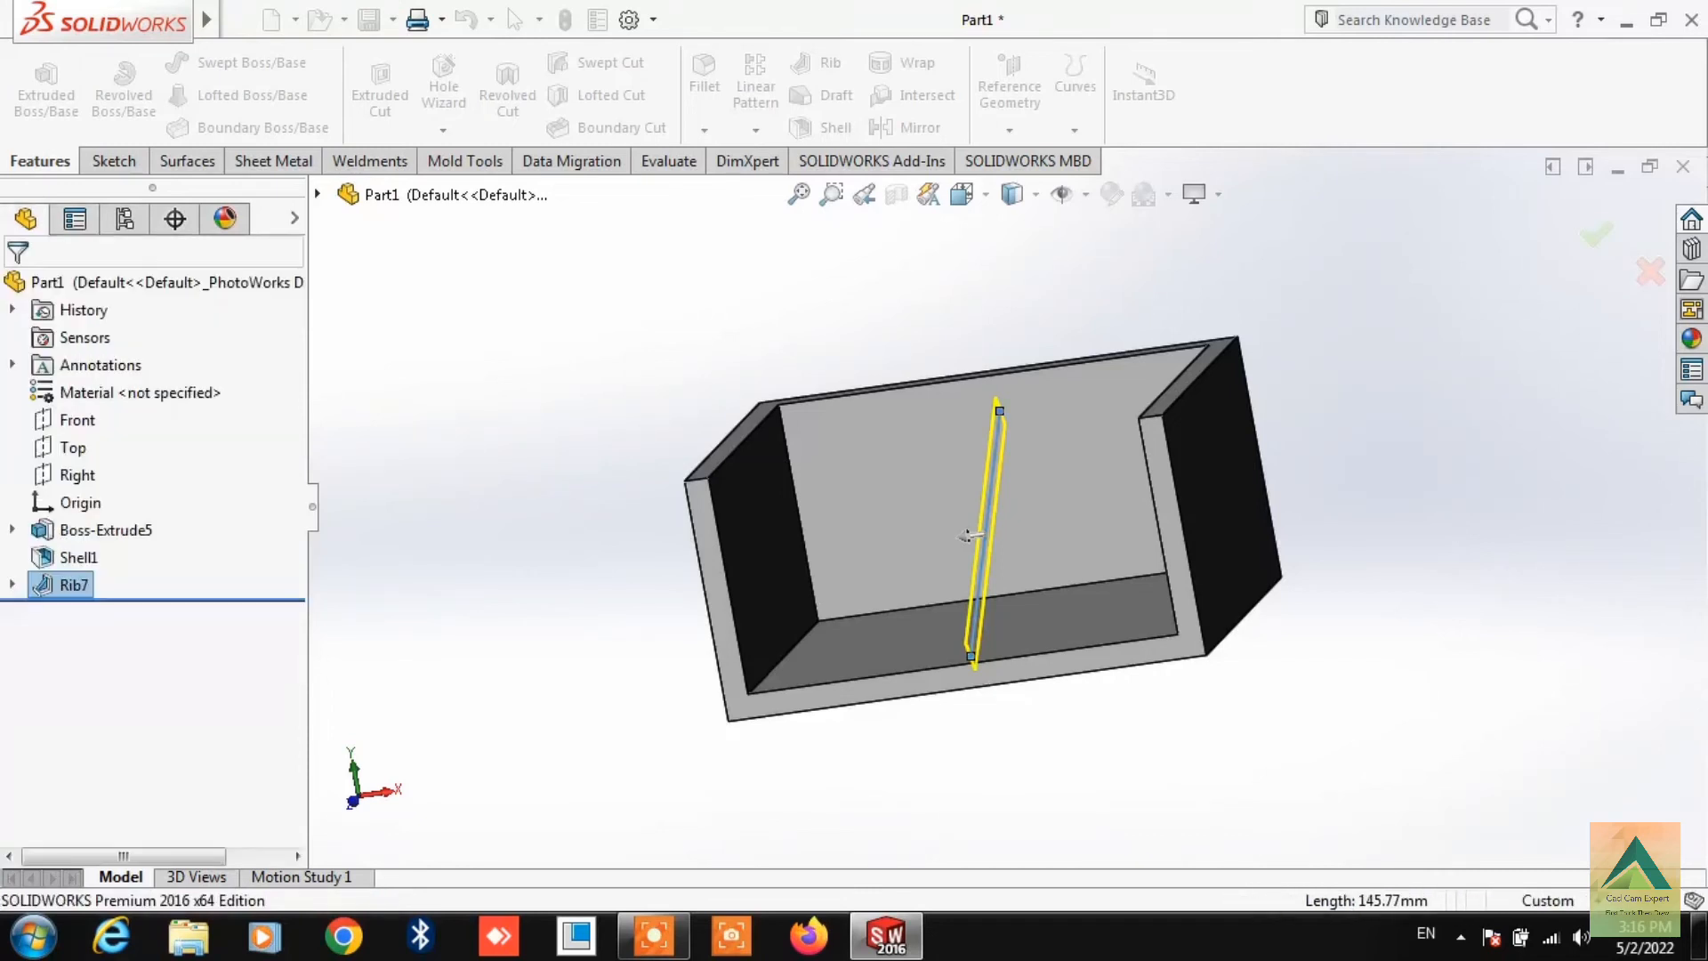
middle_drag(724, 559, 703, 596)
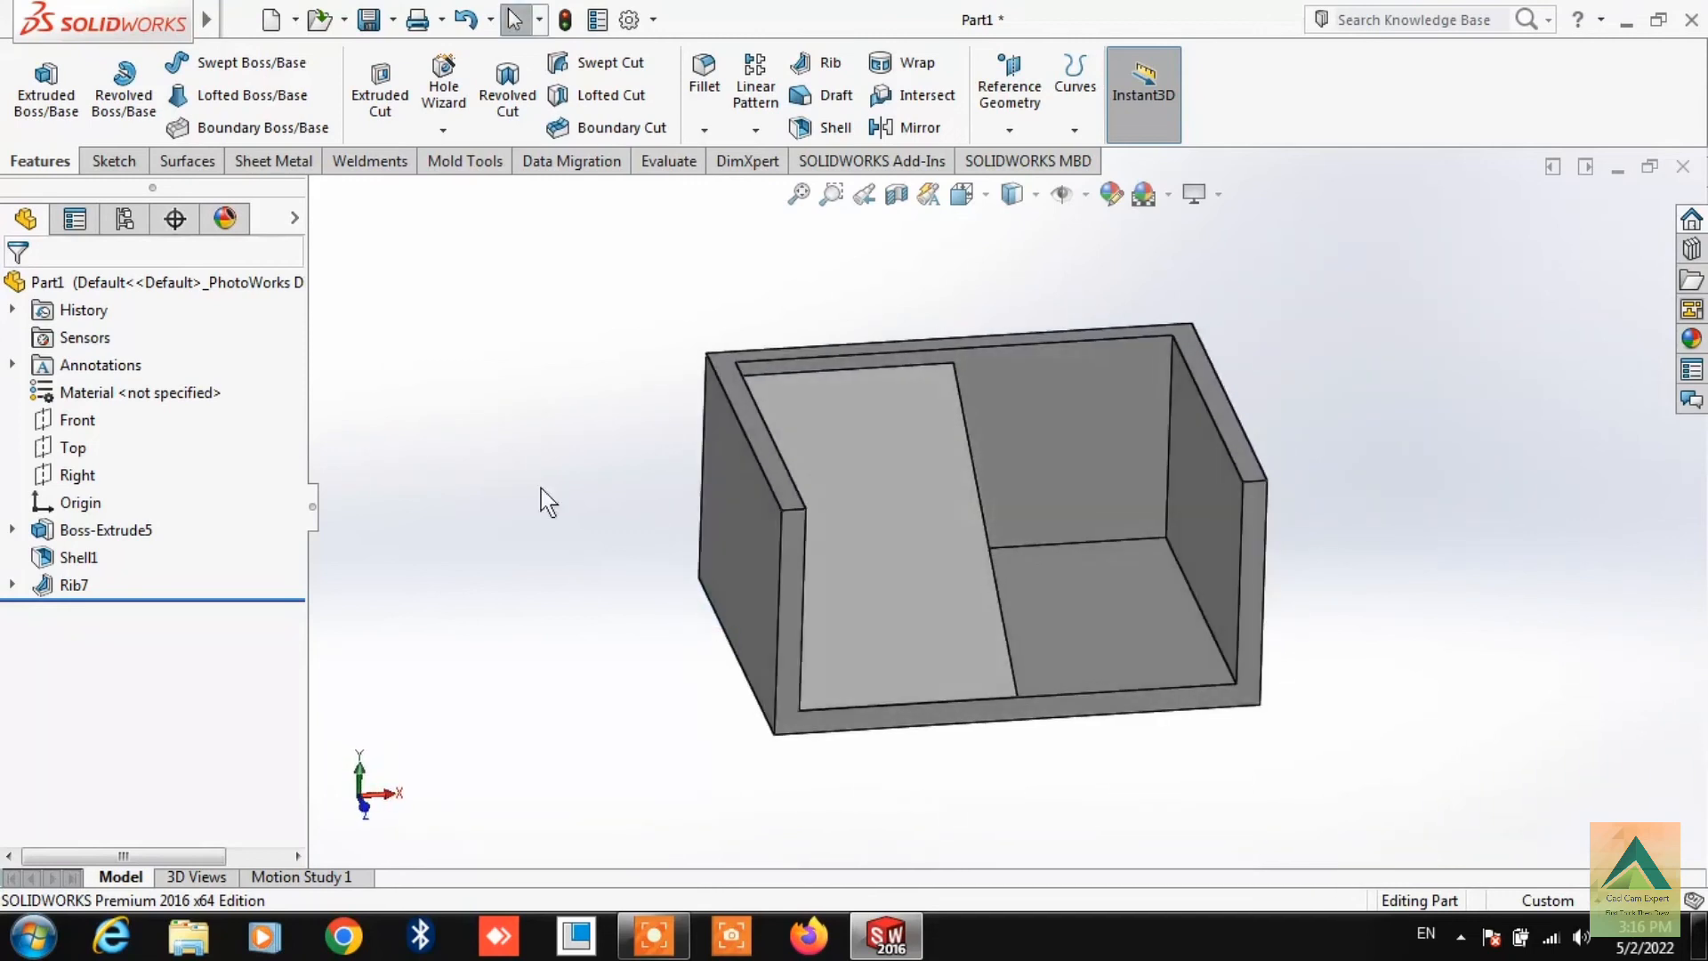
- Edit the box's rib to extrude parallel to the sketch and flip its material side toward the box's inner corner
click(73, 585)
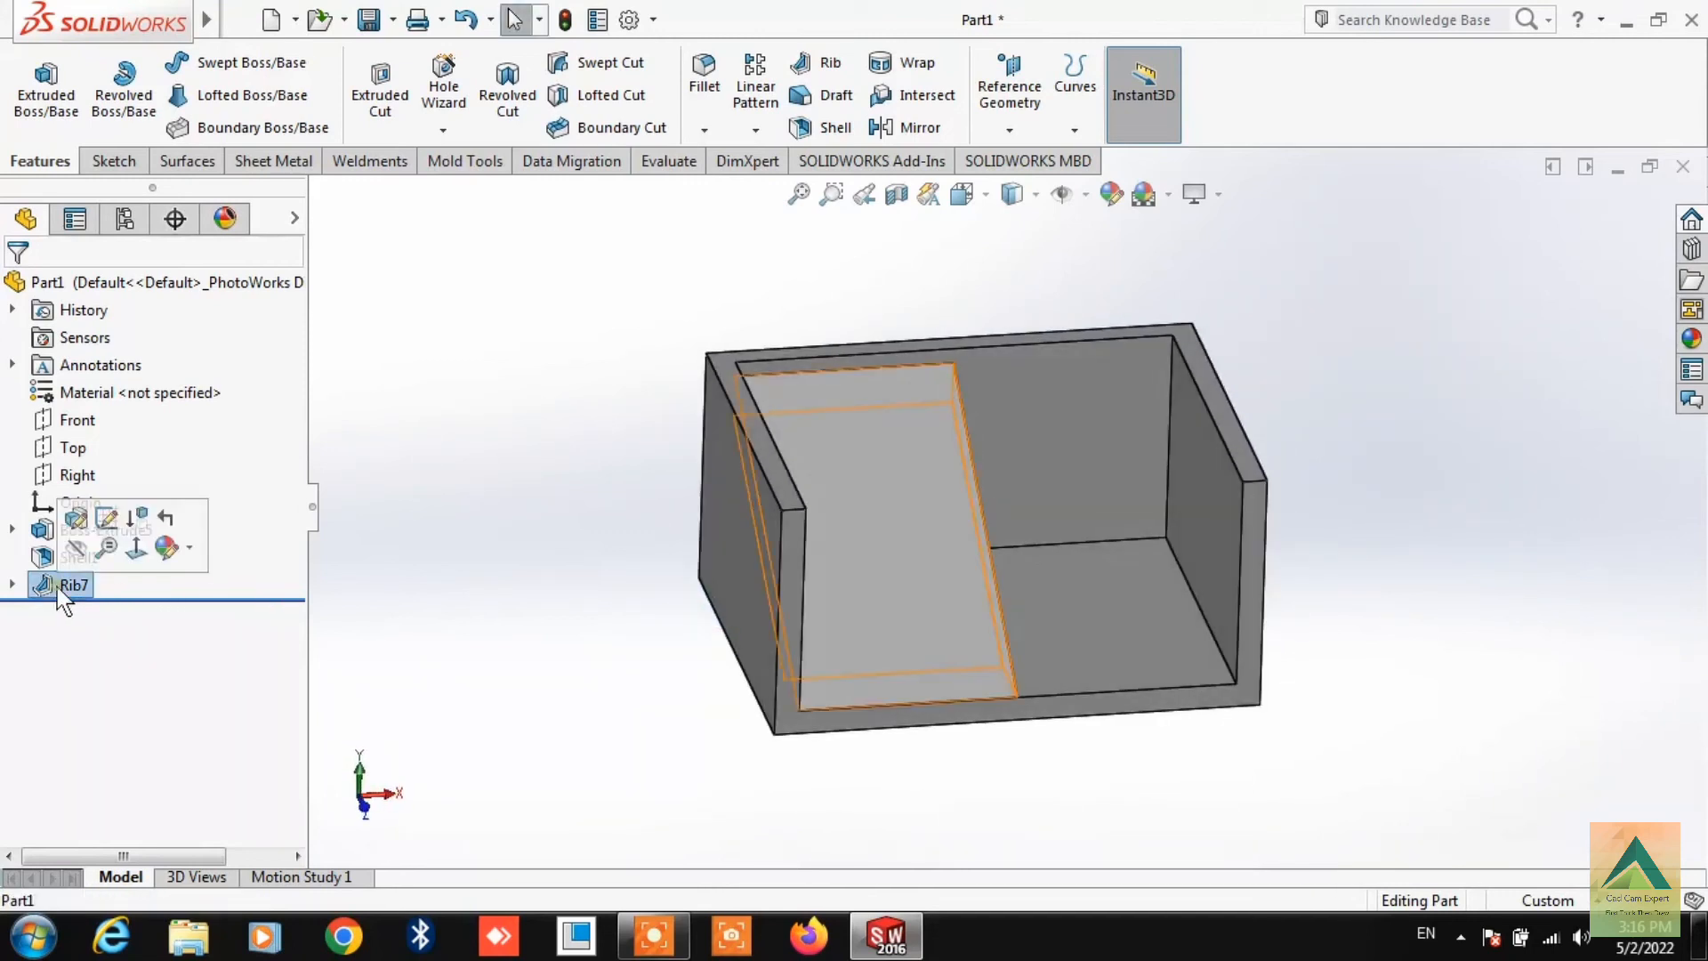
click(76, 532)
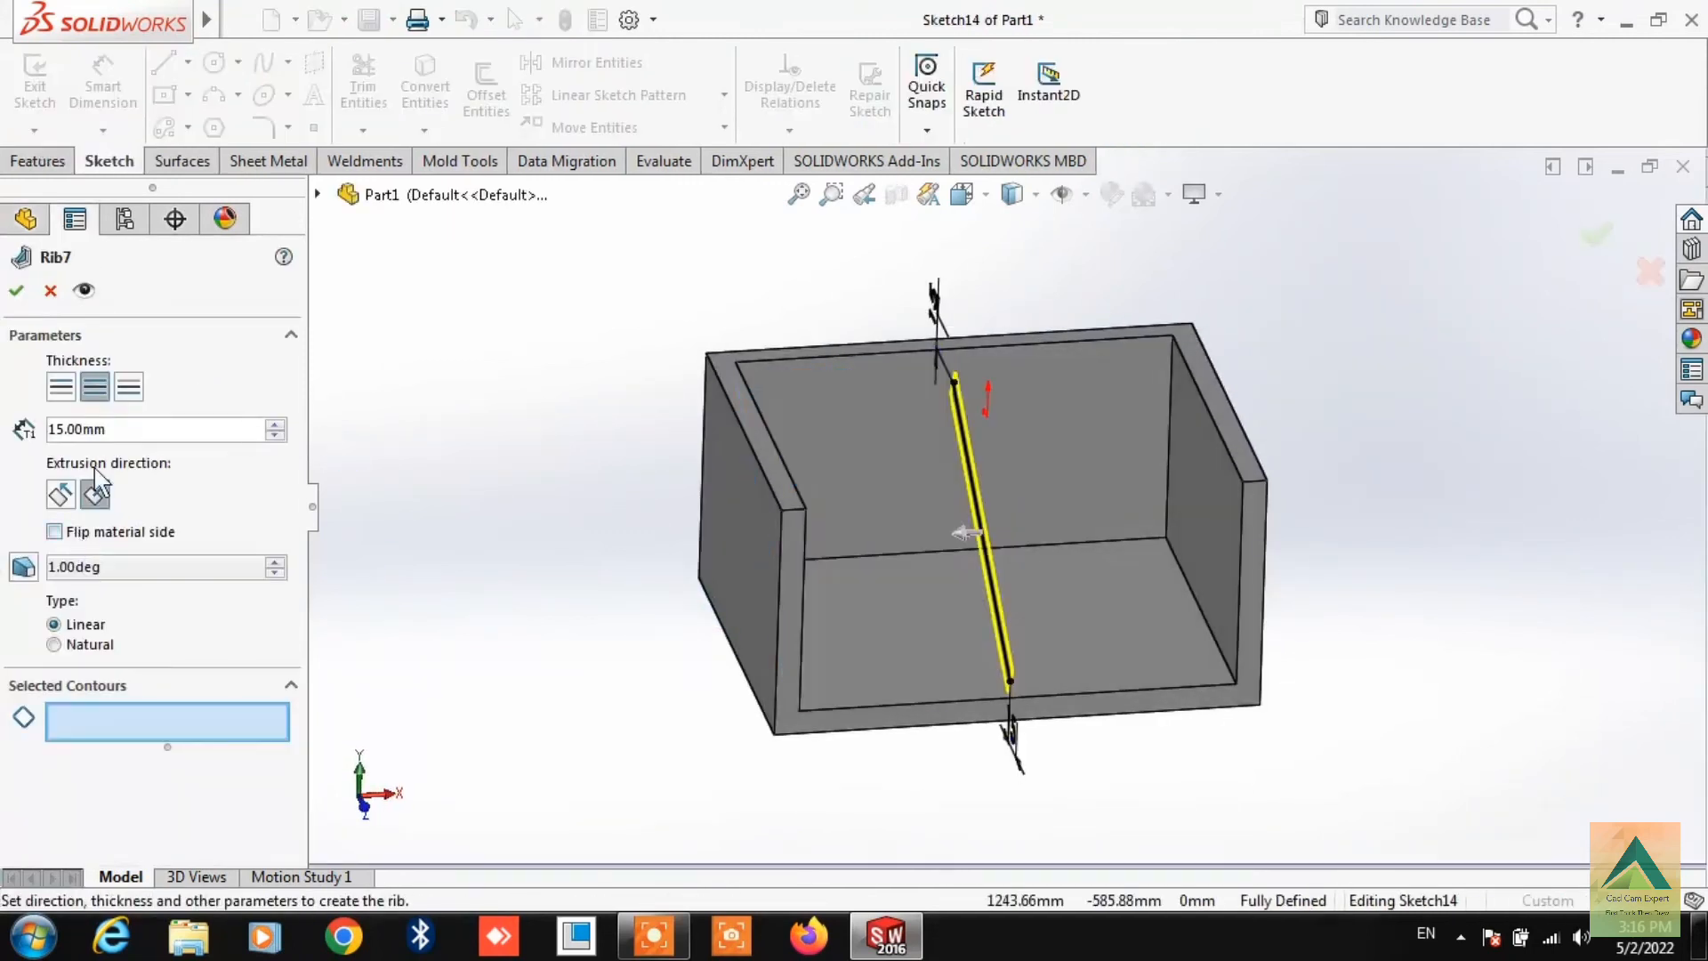
click(61, 494)
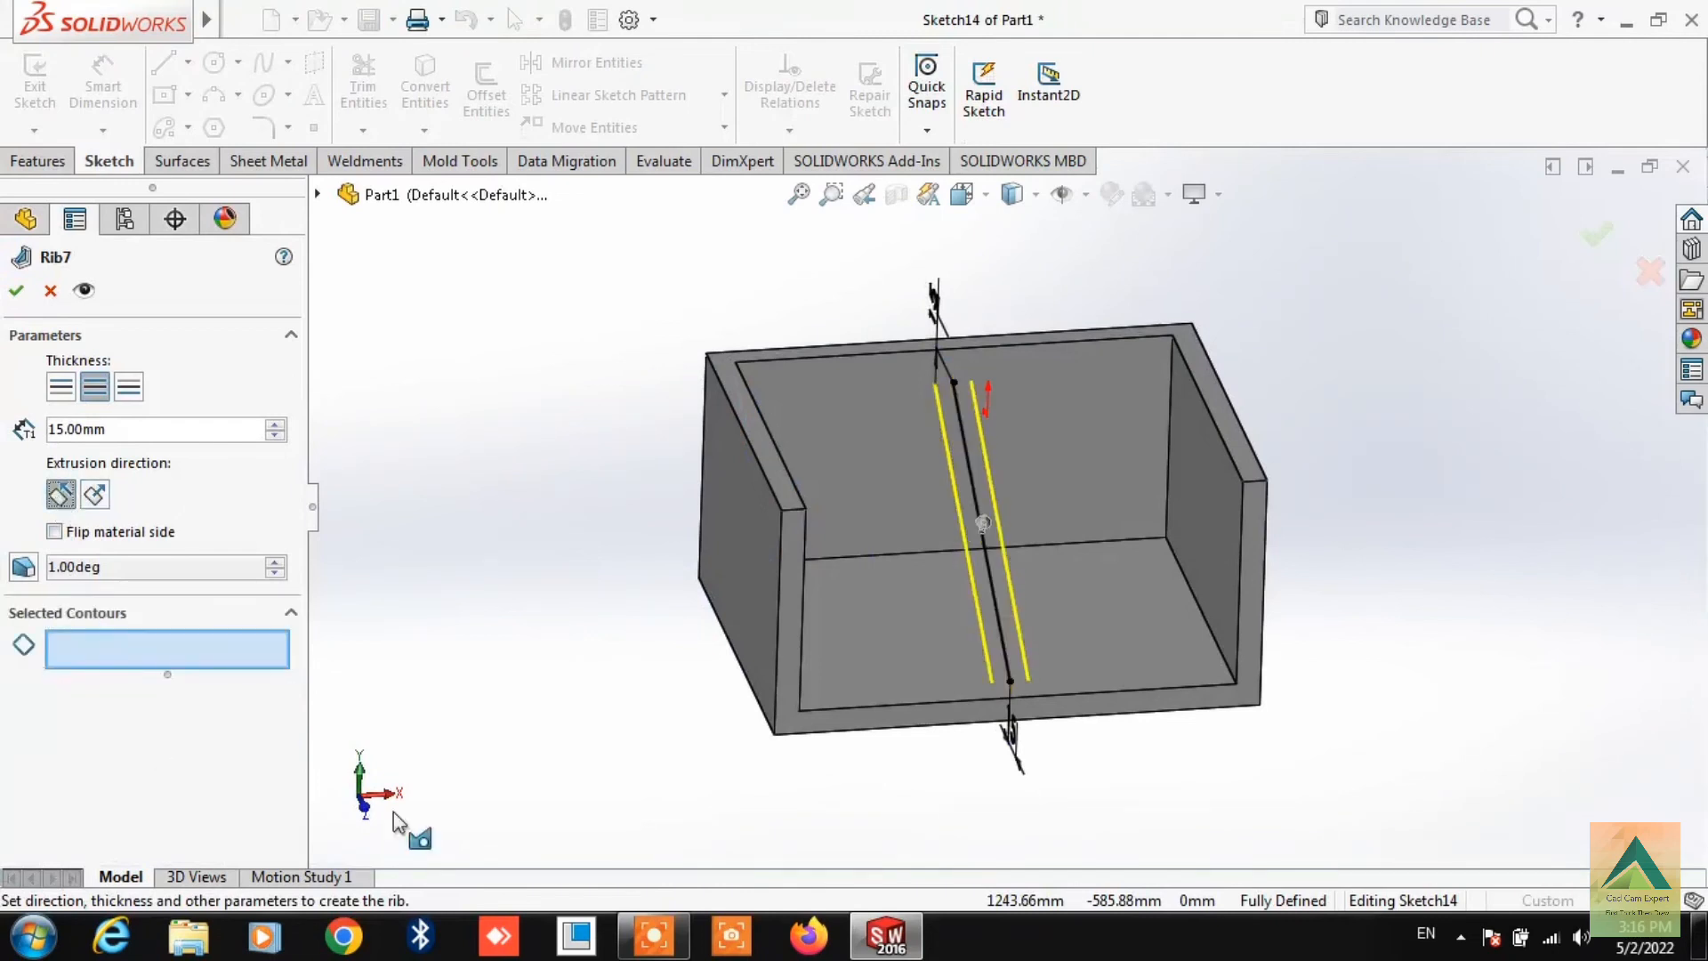
mouse_move(945, 613)
middle_down()
mouse_move(983, 408)
mouse_move(1079, 564)
middle_up()
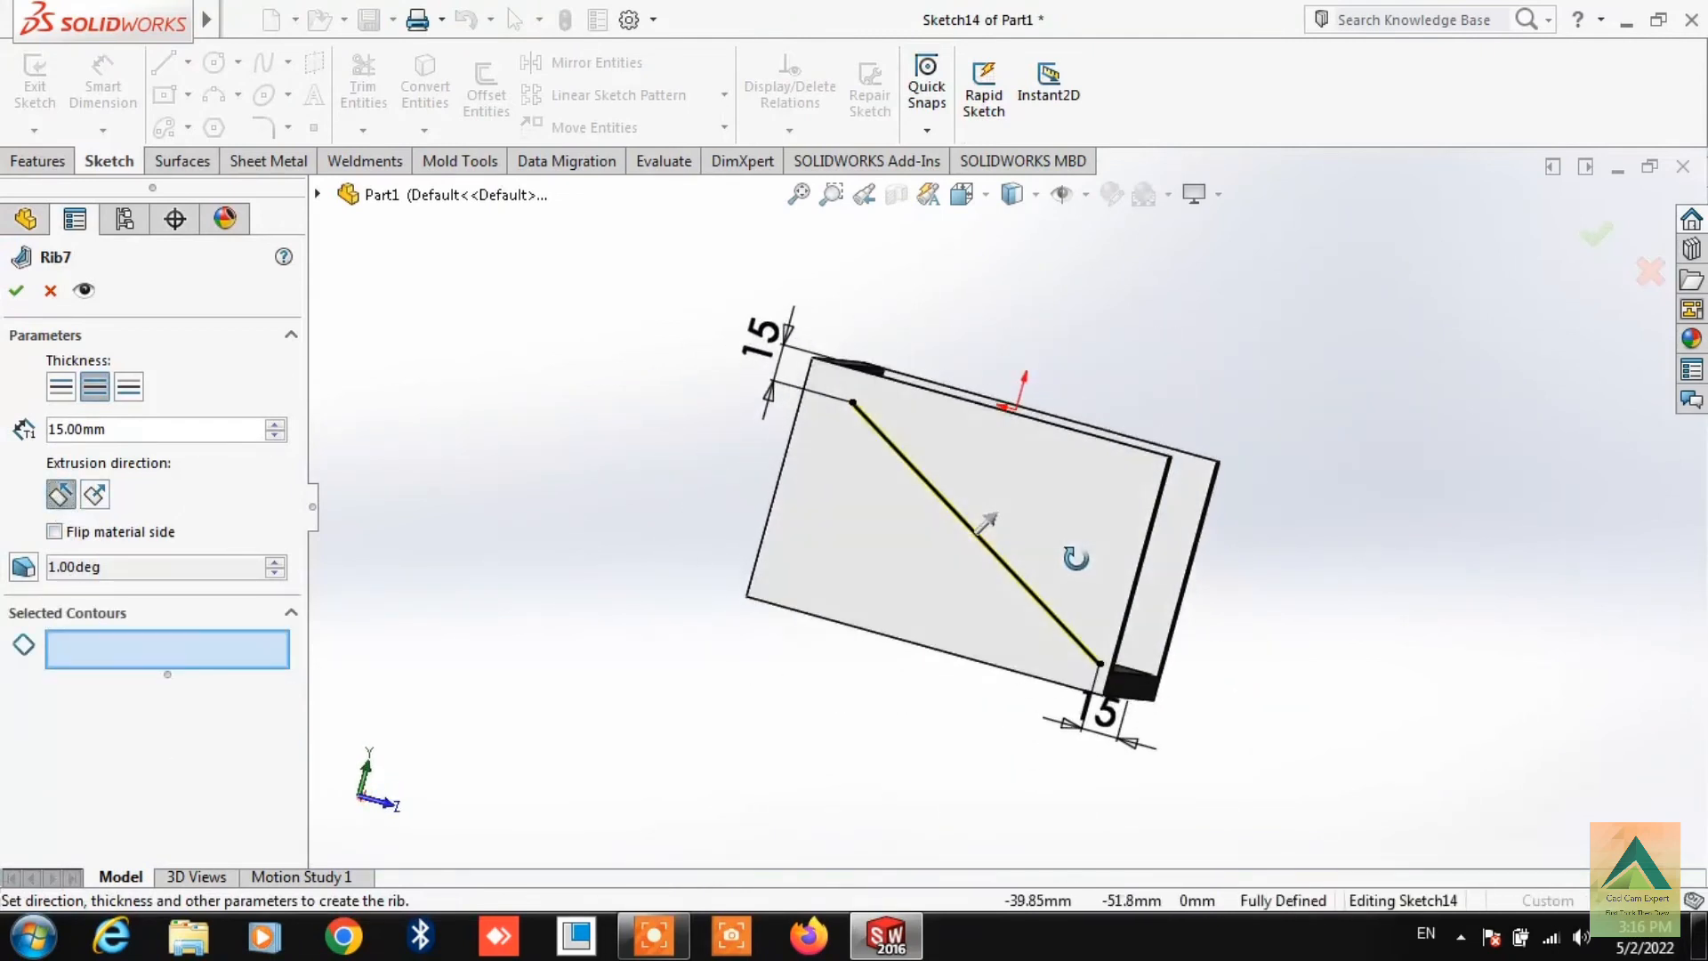
click(1003, 531)
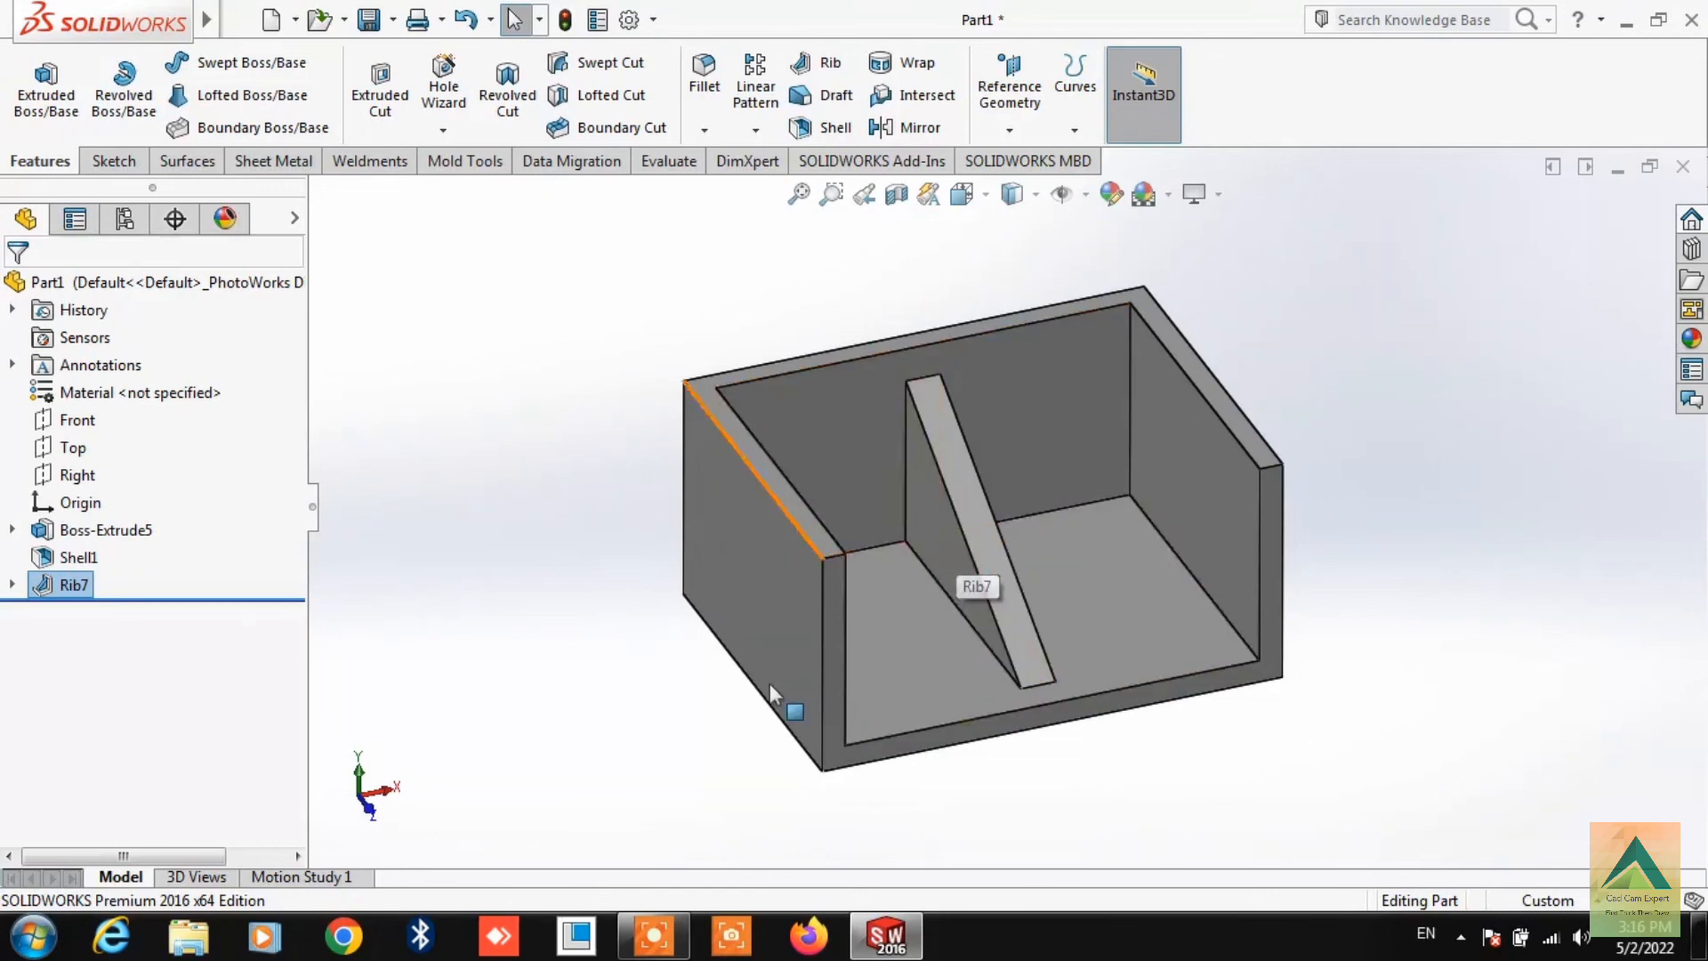
middle_drag(611, 509, 546, 551)
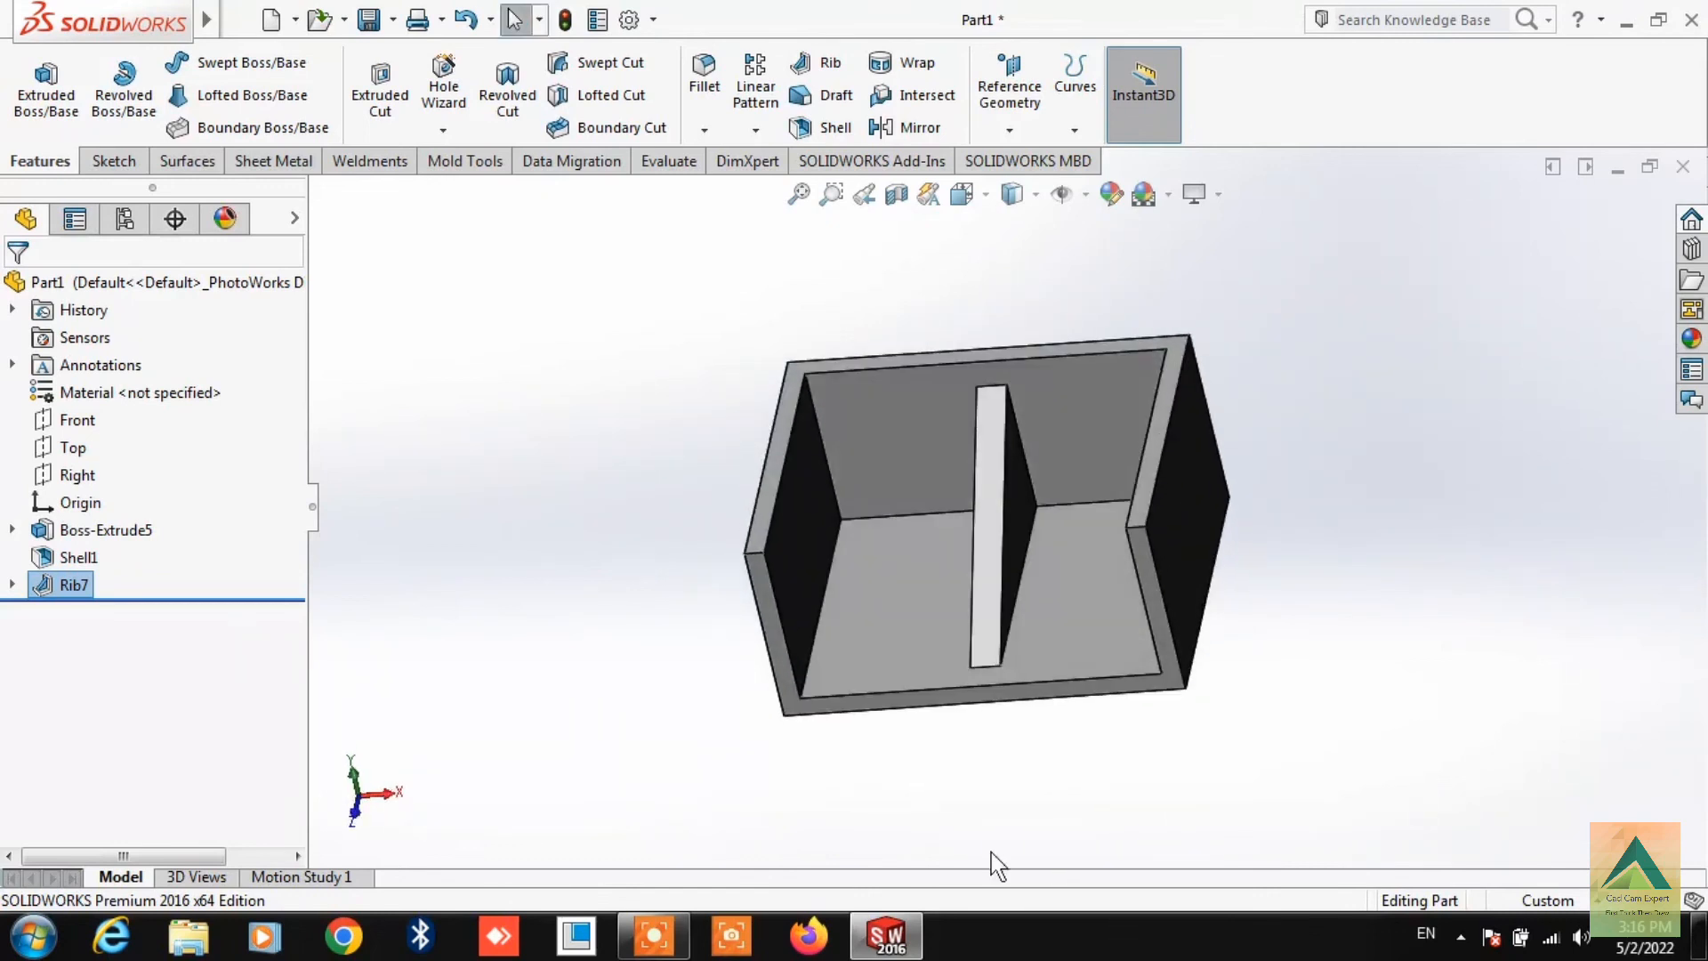
middle_drag(1315, 614, 1269, 580)
scroll(1364, 637, down, 2)
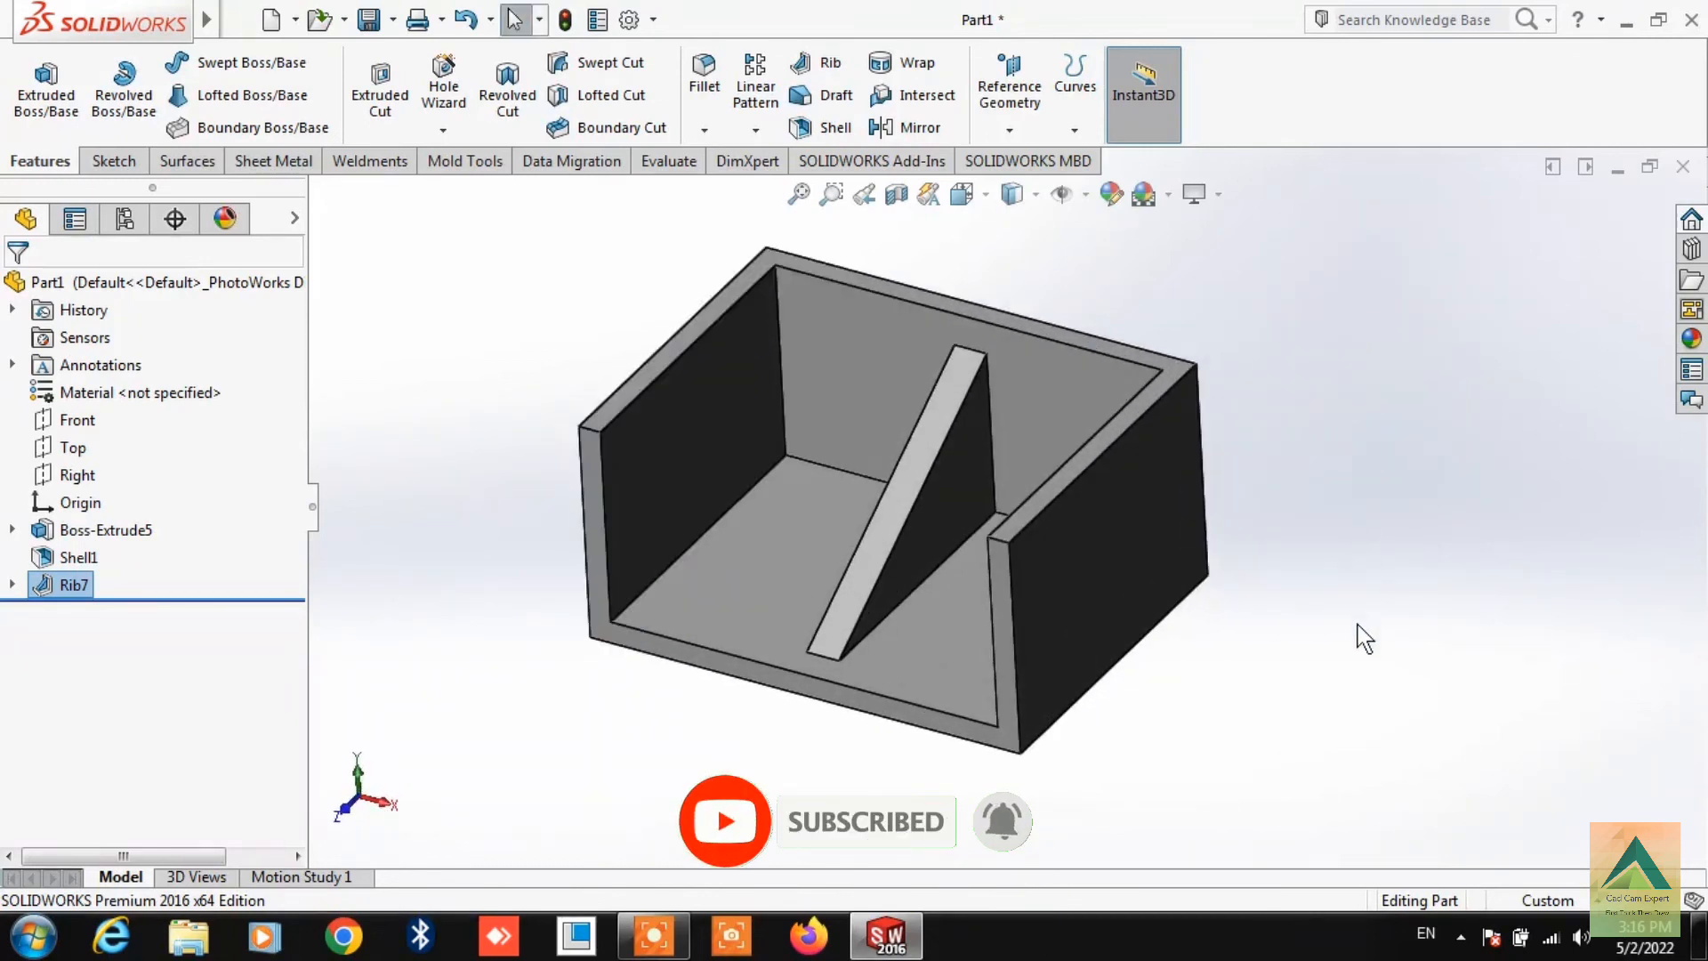